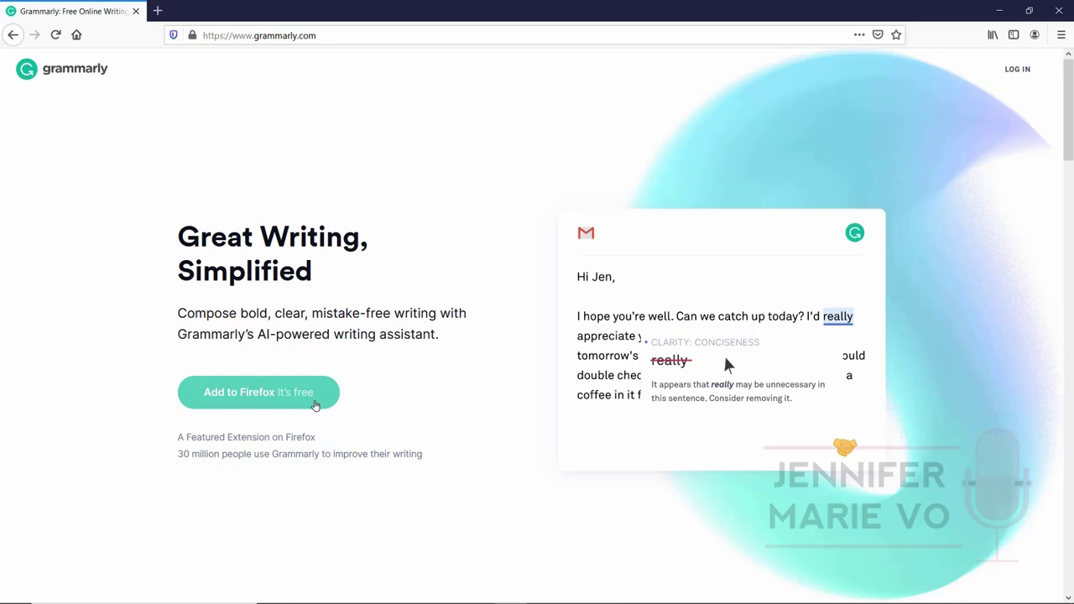
# - Install the Grammarly add-on in Firefox, granting its permissions, and dismiss the added notice
pyautogui.click(295, 402)
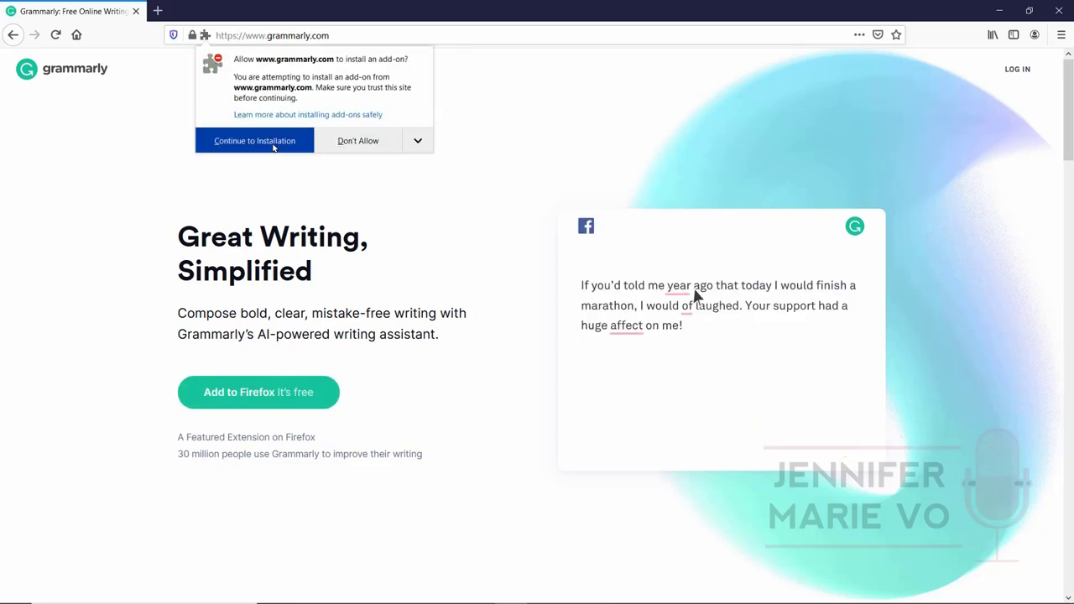
pyautogui.click(274, 147)
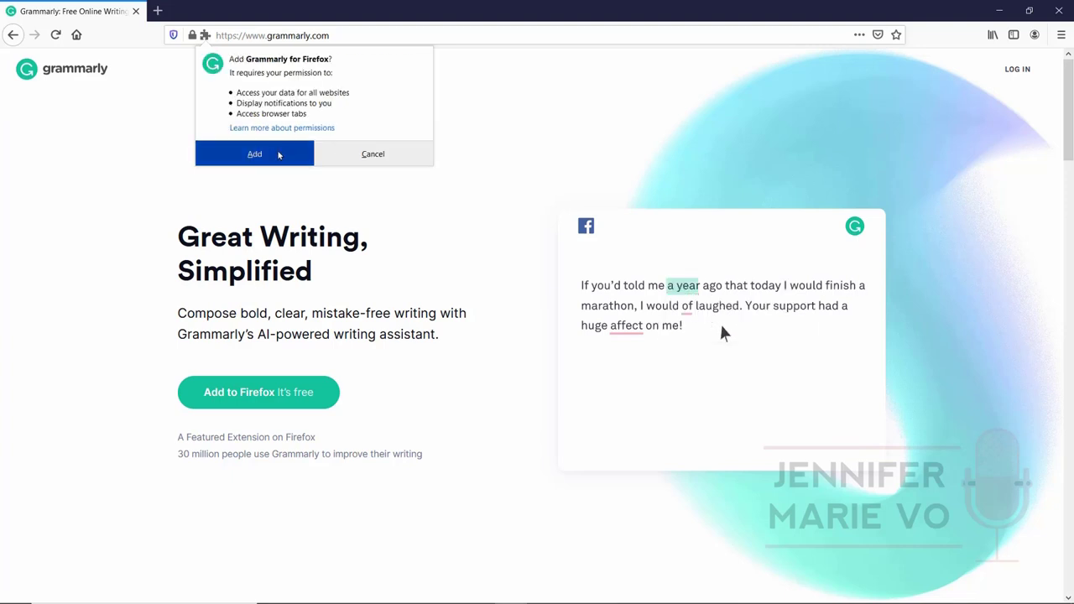
pyautogui.click(278, 154)
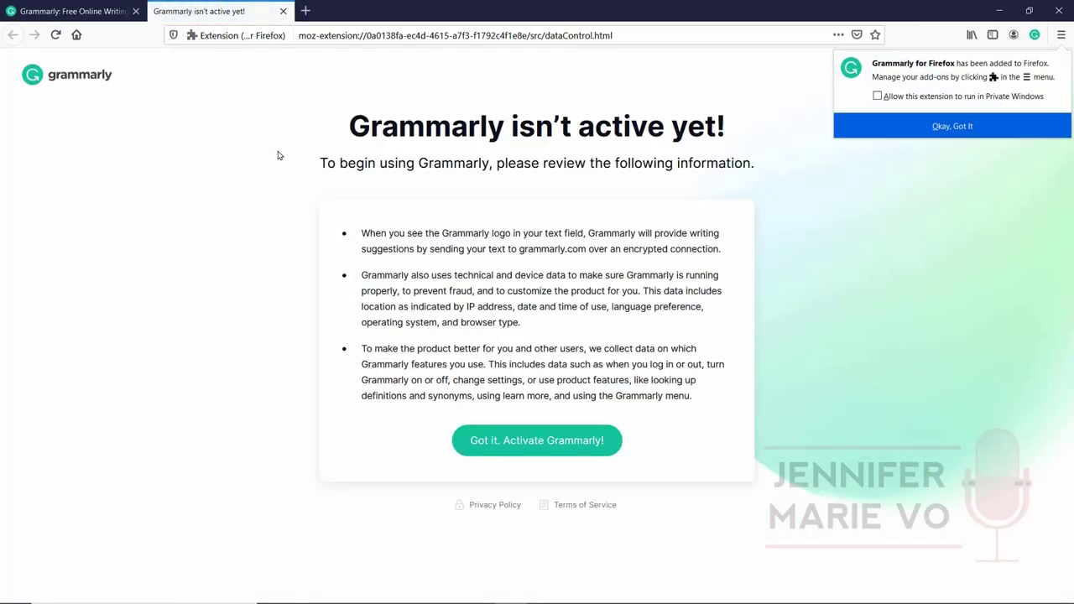
pyautogui.click(904, 130)
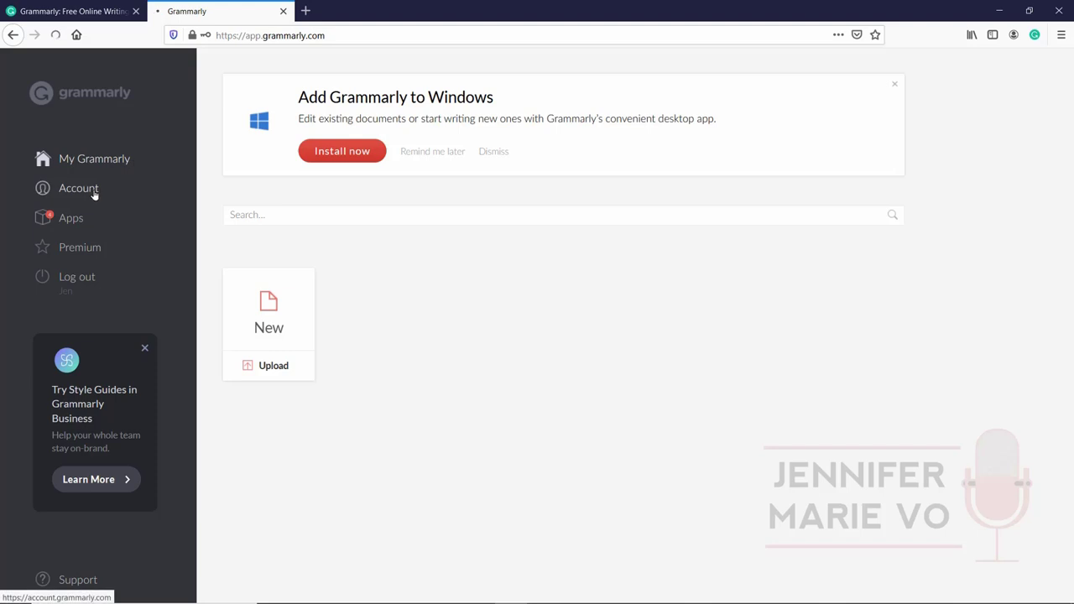
pyautogui.click(94, 195)
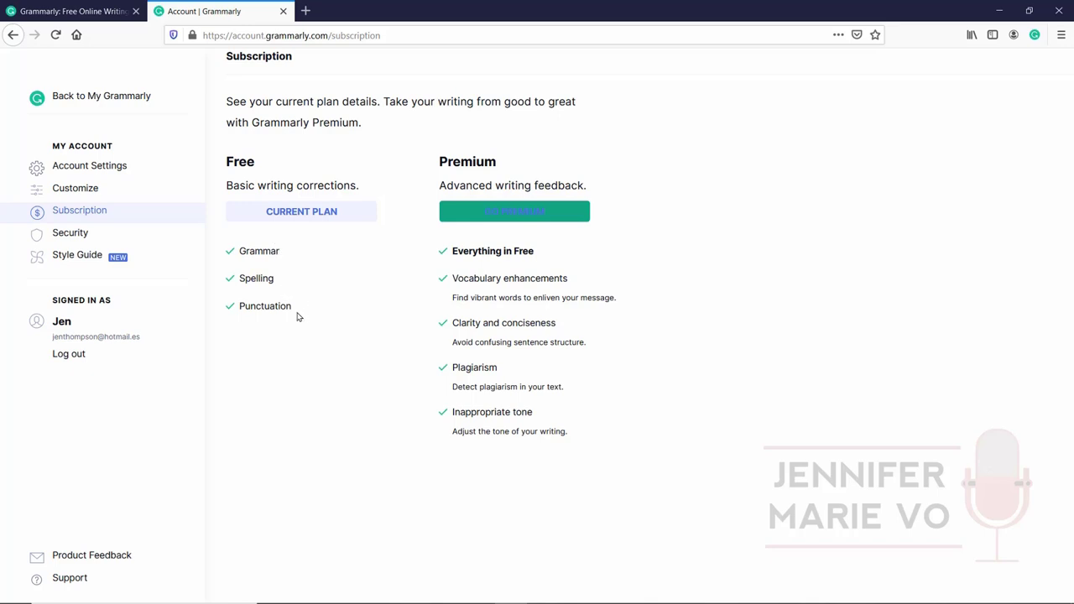
pyautogui.click(125, 99)
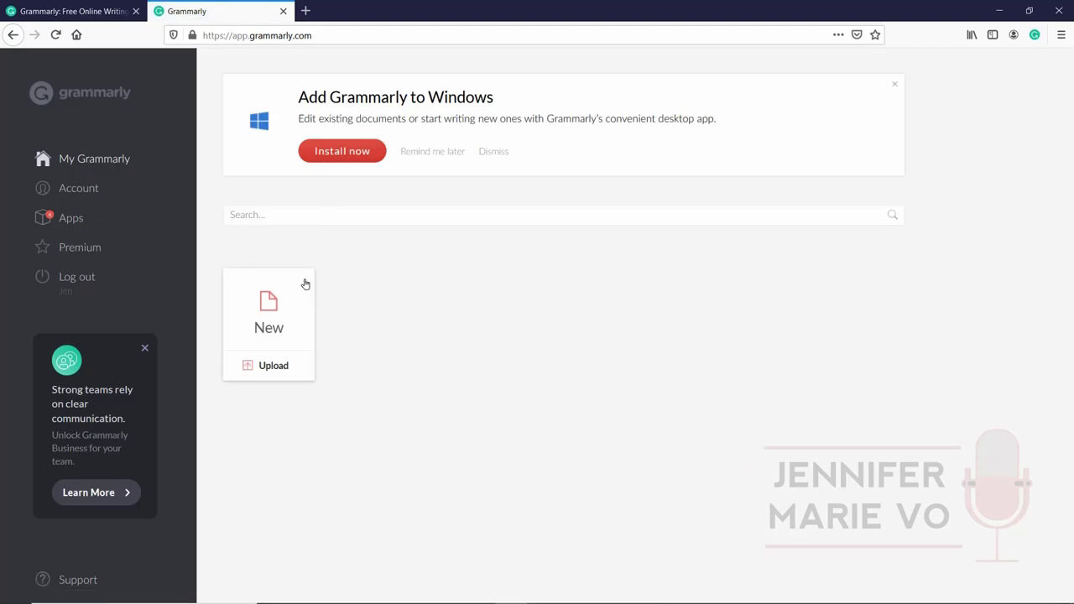
# - Create a new blank document and step through the editor's quick tour to Start Writing
pyautogui.click(281, 325)
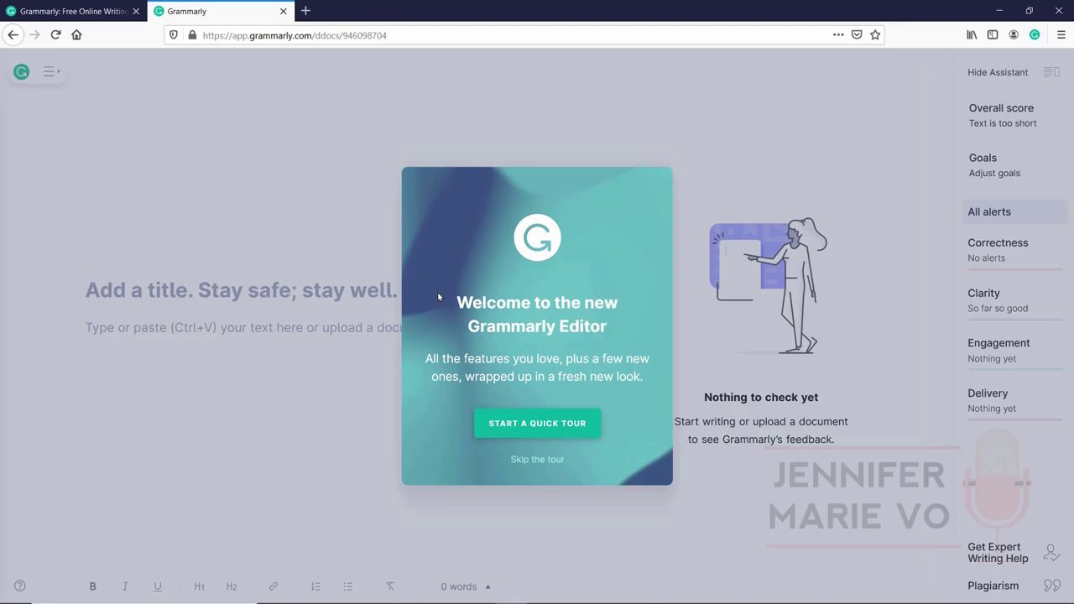
pyautogui.click(556, 424)
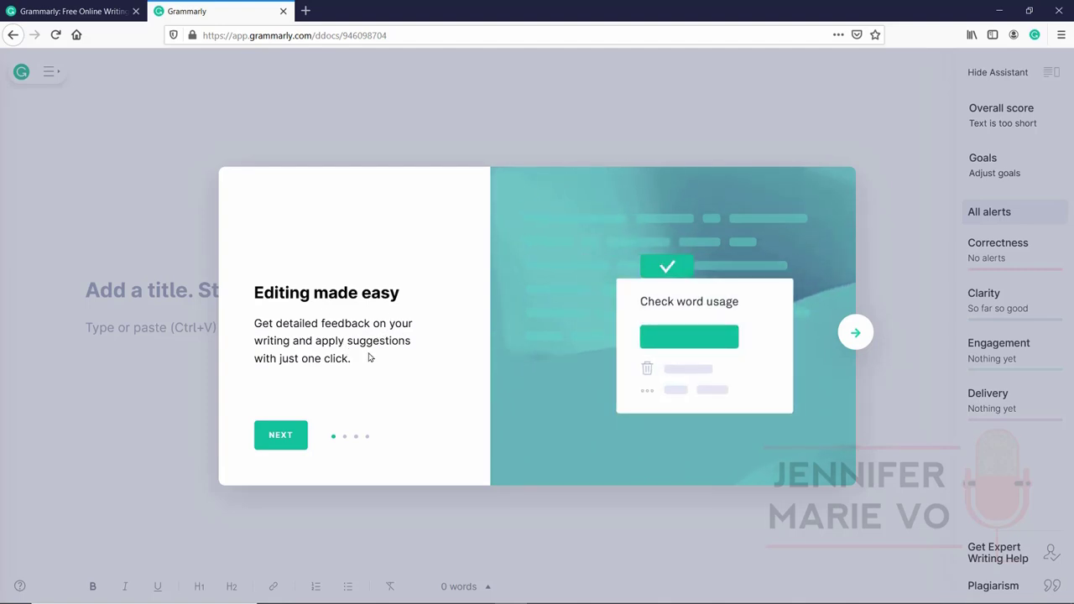
pyautogui.click(281, 436)
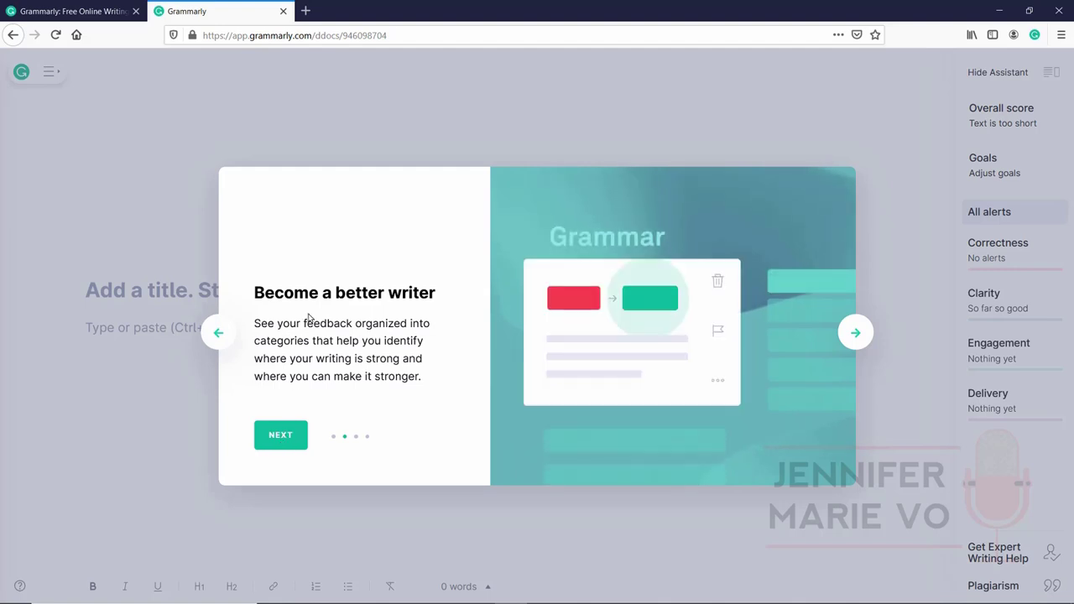
pyautogui.click(296, 435)
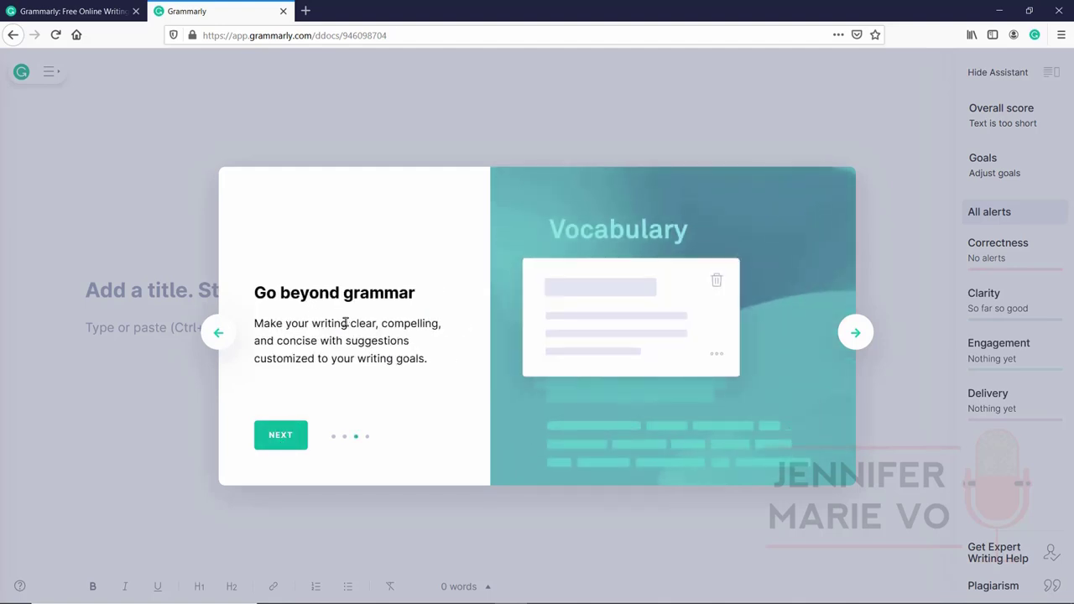
pyautogui.click(281, 434)
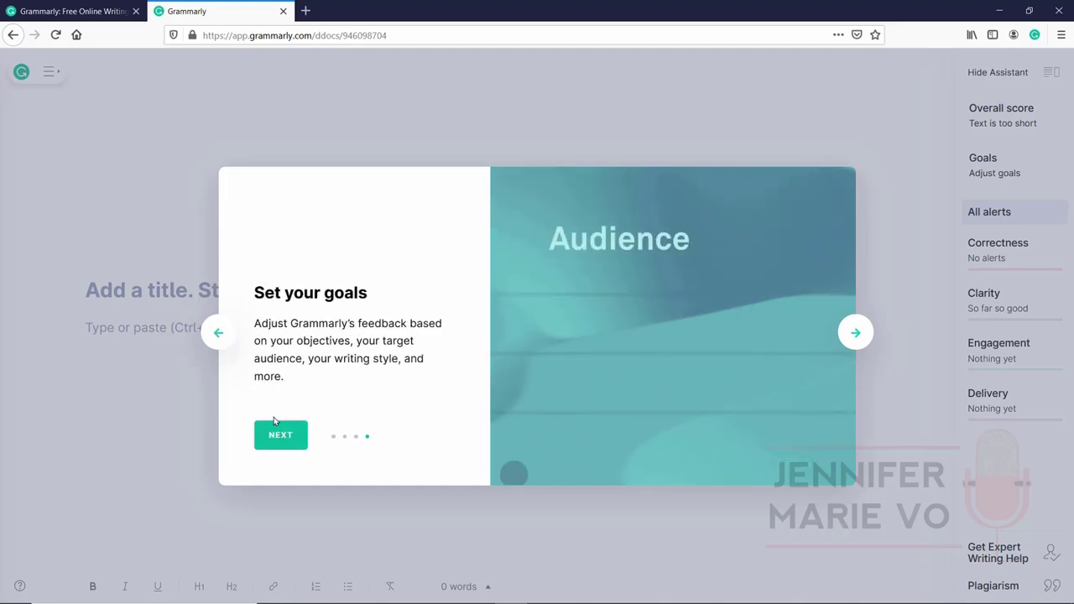
pyautogui.click(283, 435)
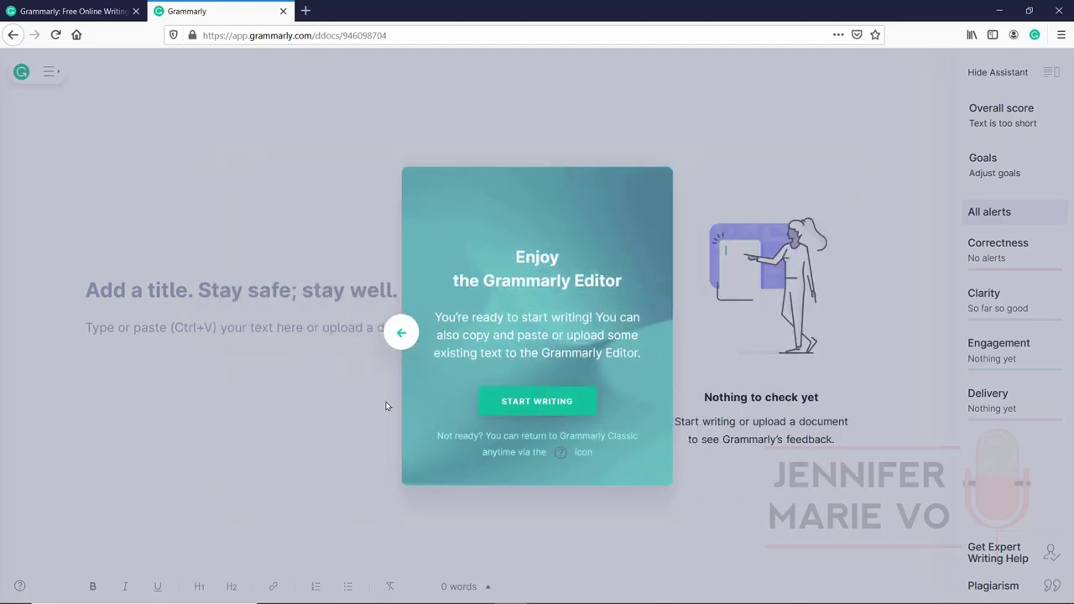
pyautogui.click(527, 401)
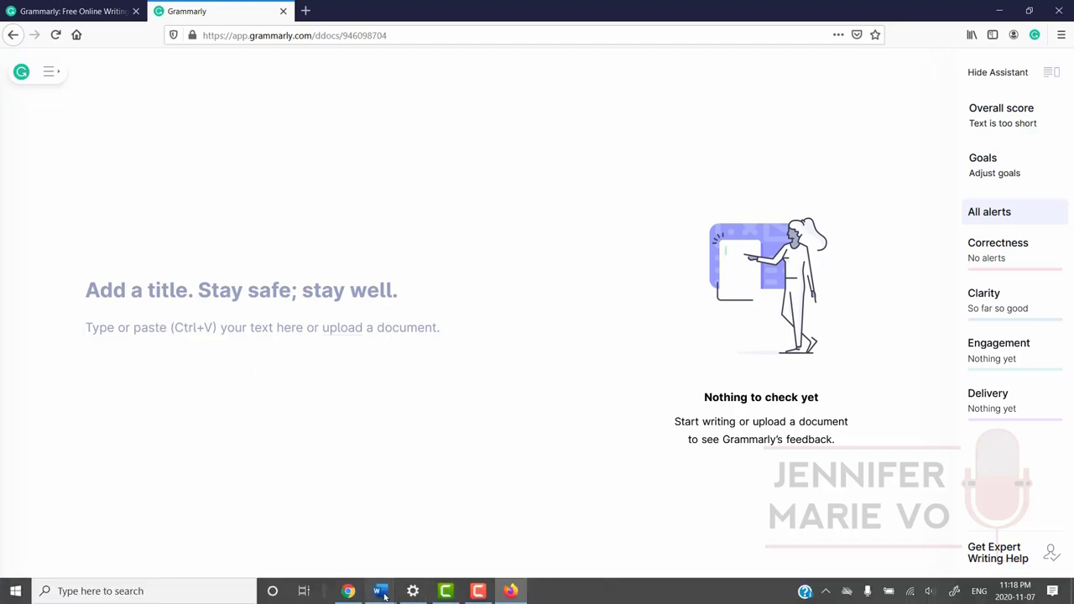
# - Copy the whole letter from the Word document 'Grammarly demo', then minimize Word
pyautogui.moveTo(379, 591)
pyautogui.click(312, 532)
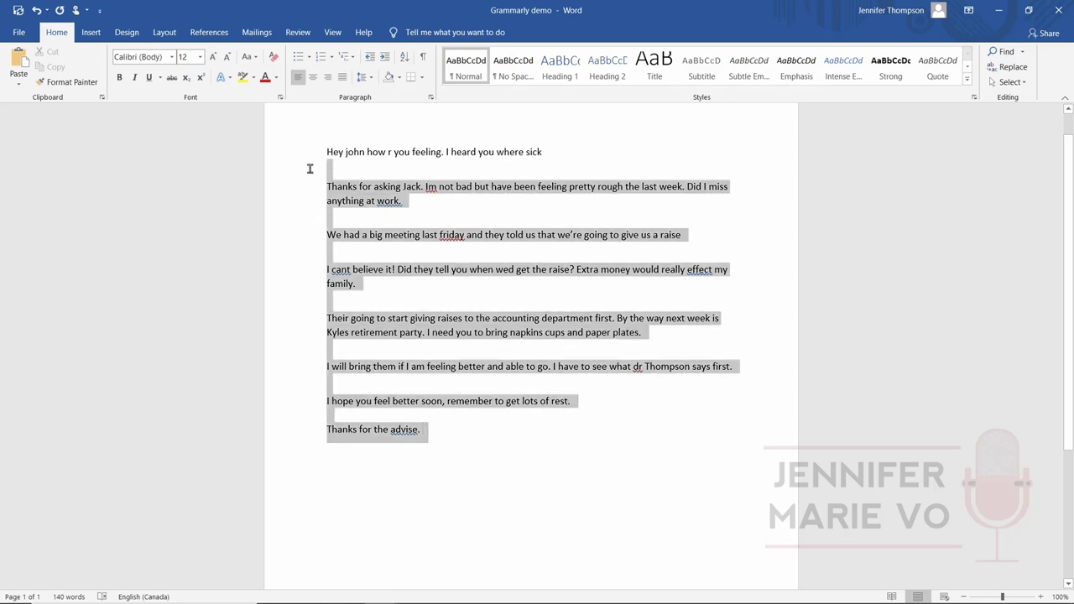
pyautogui.moveTo(310, 169); pyautogui.dragTo(300, 146)
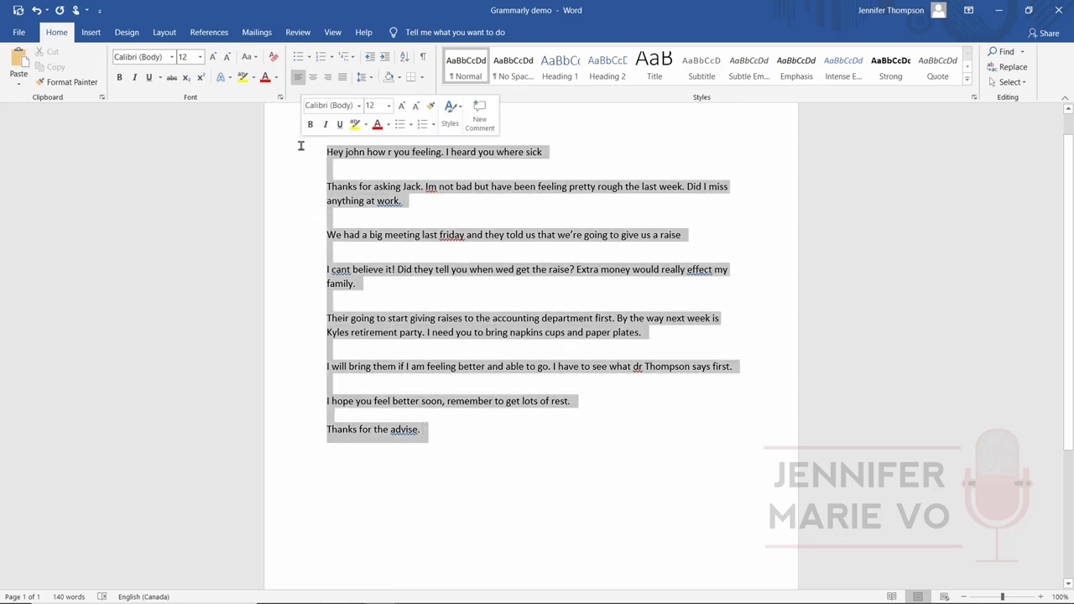
pyautogui.rightClick(382, 194)
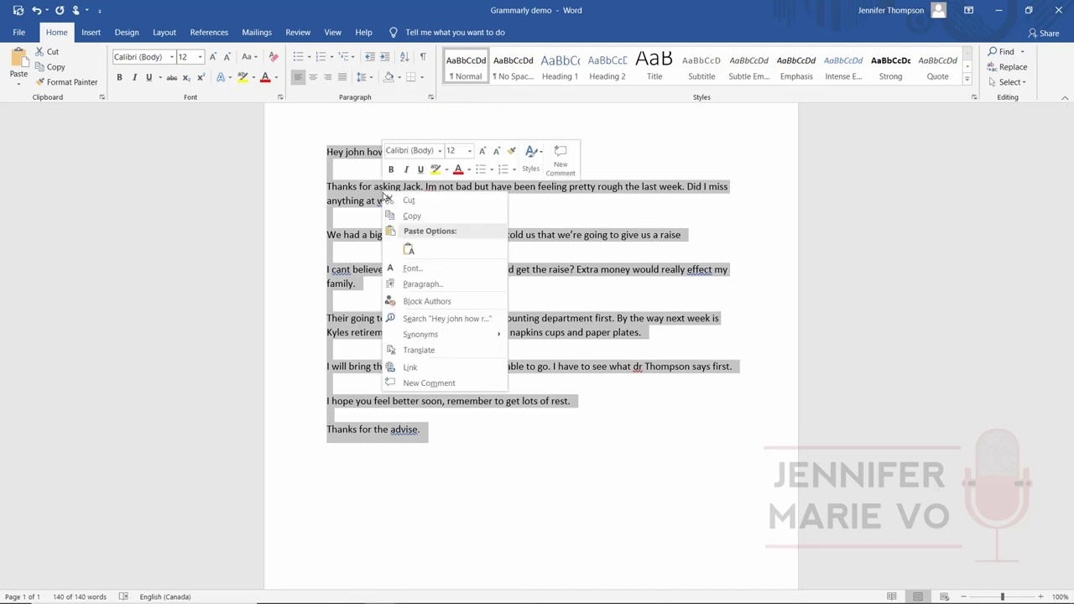
pyautogui.click(408, 219)
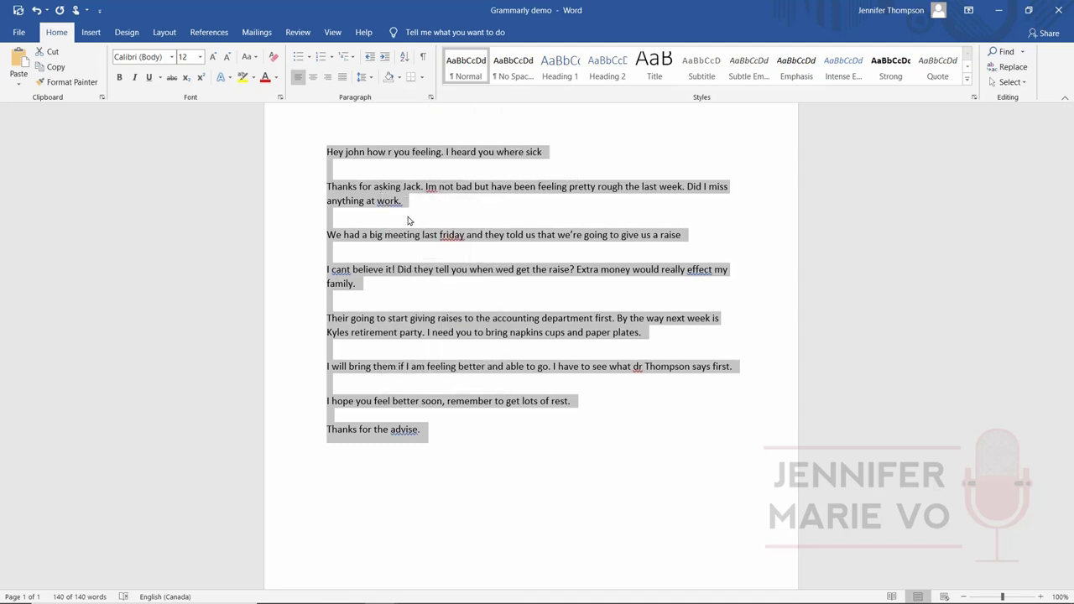
pyautogui.click(999, 10)
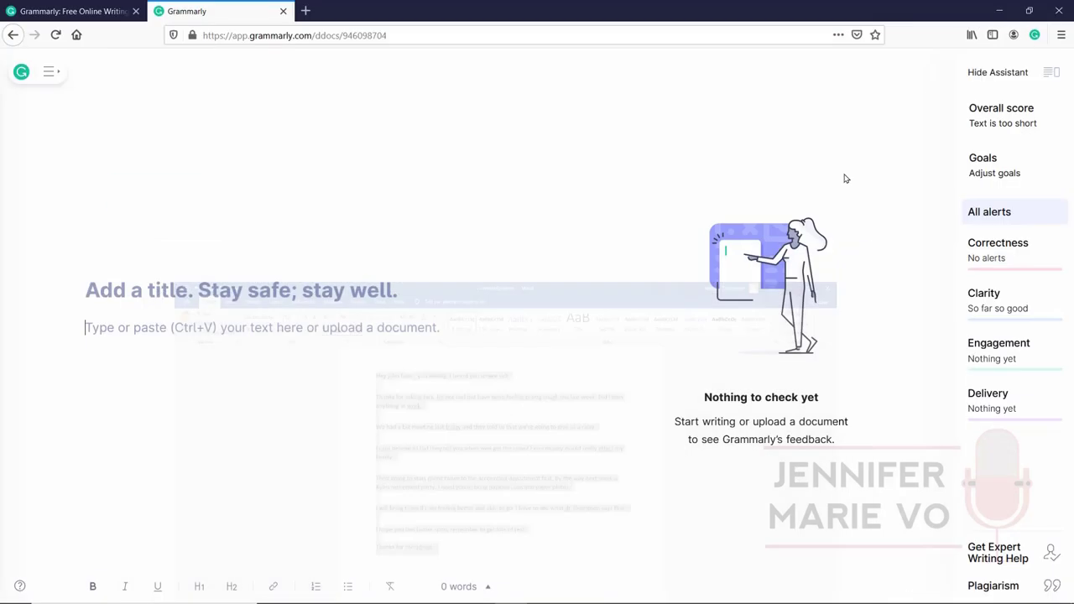
# - Cancel the Upload window and paste the 140-word demo letter into the empty body
pyautogui.click(113, 329)
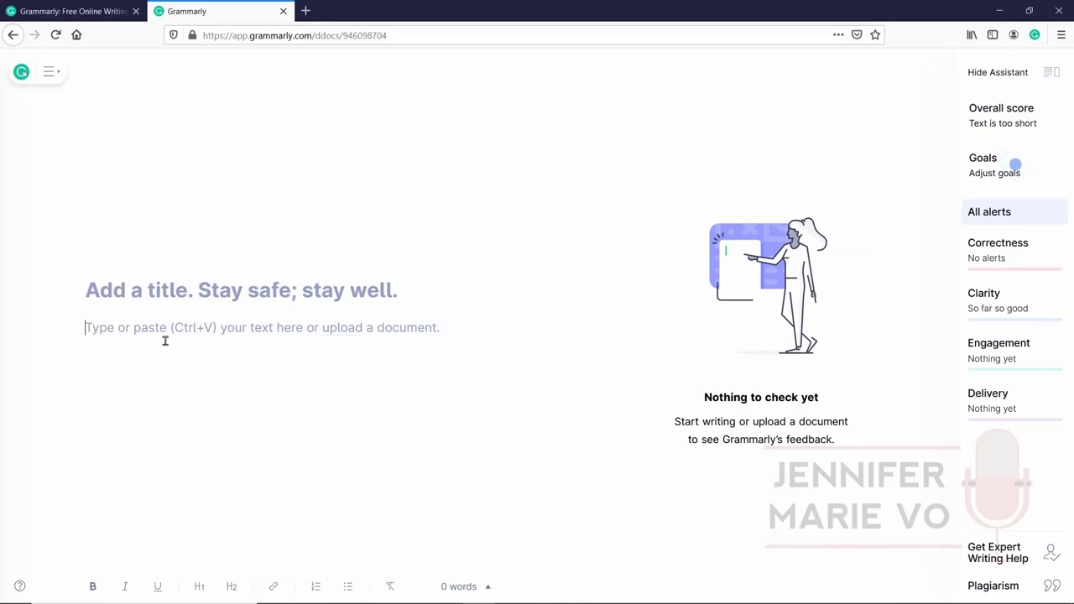
pyautogui.rightClick(148, 332)
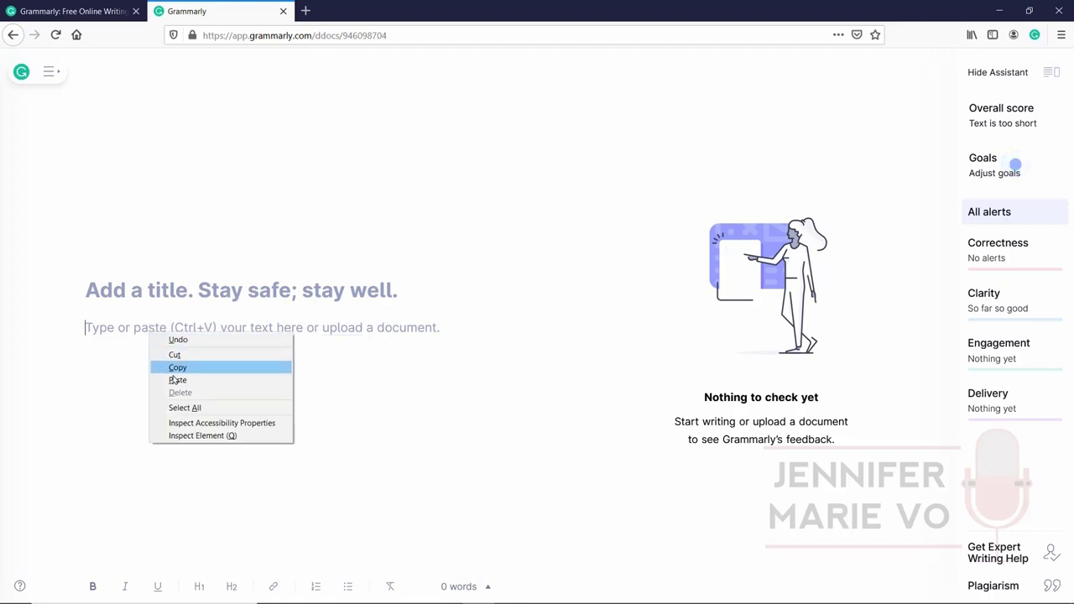
pyautogui.click(125, 333)
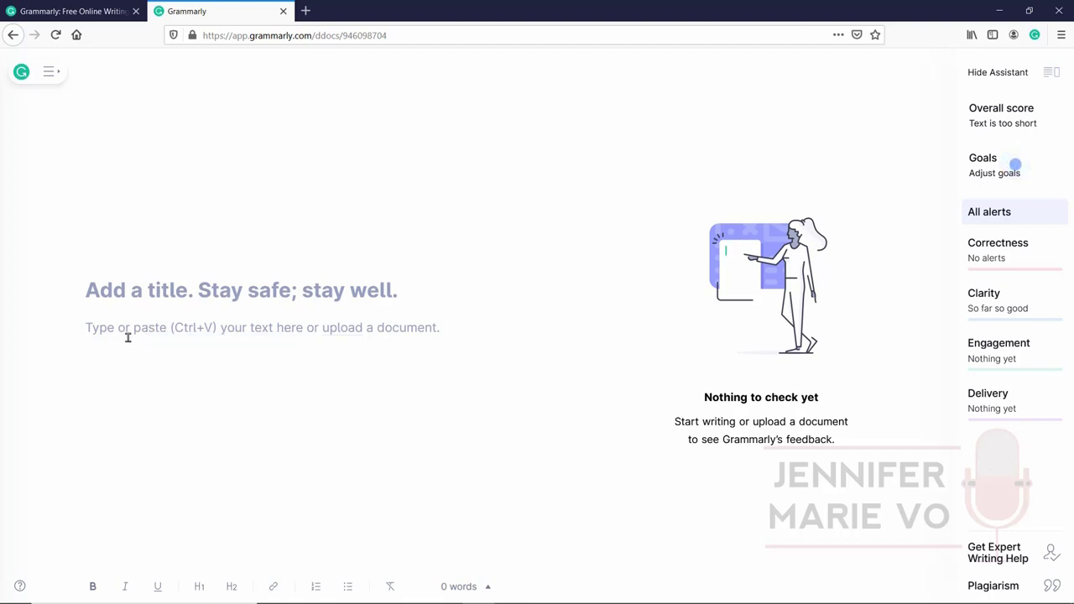
pyautogui.click(329, 330)
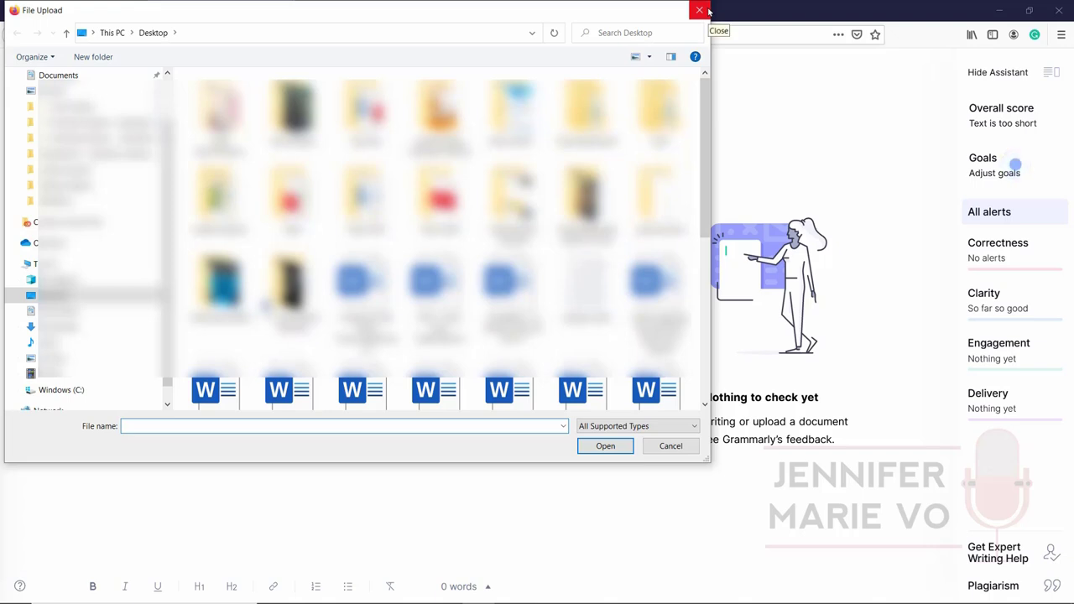
pyautogui.click(700, 10)
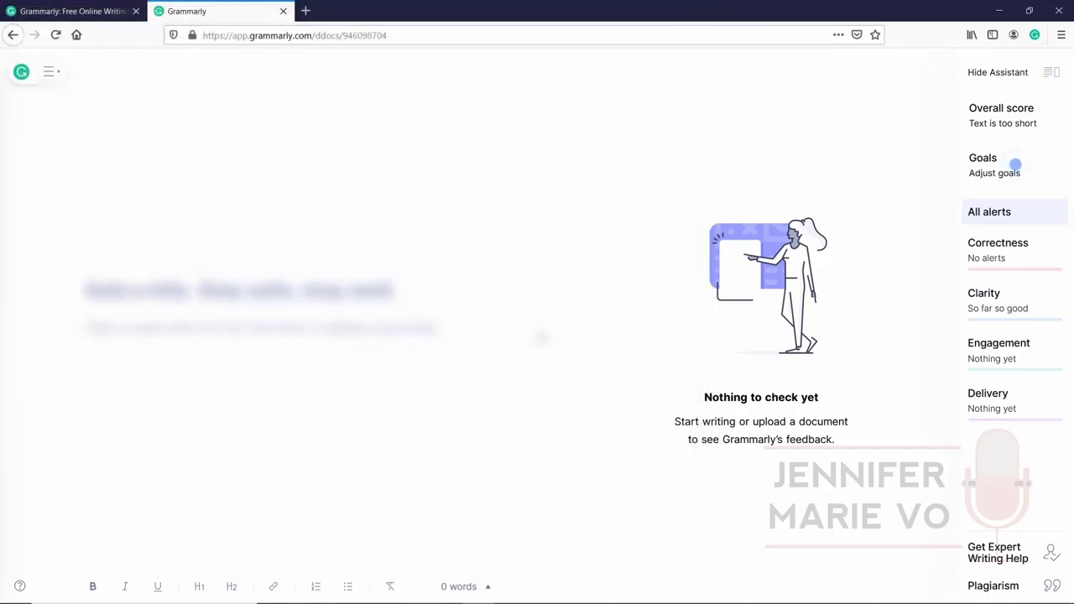
pyautogui.click(214, 333)
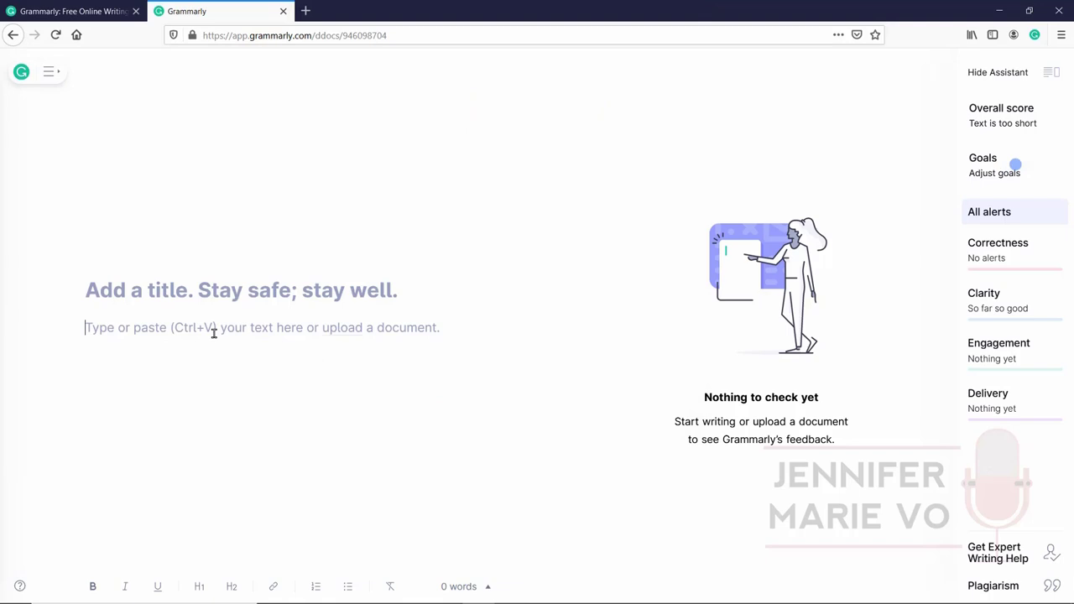
pyautogui.rightClick(215, 334)
pyautogui.click(240, 381)
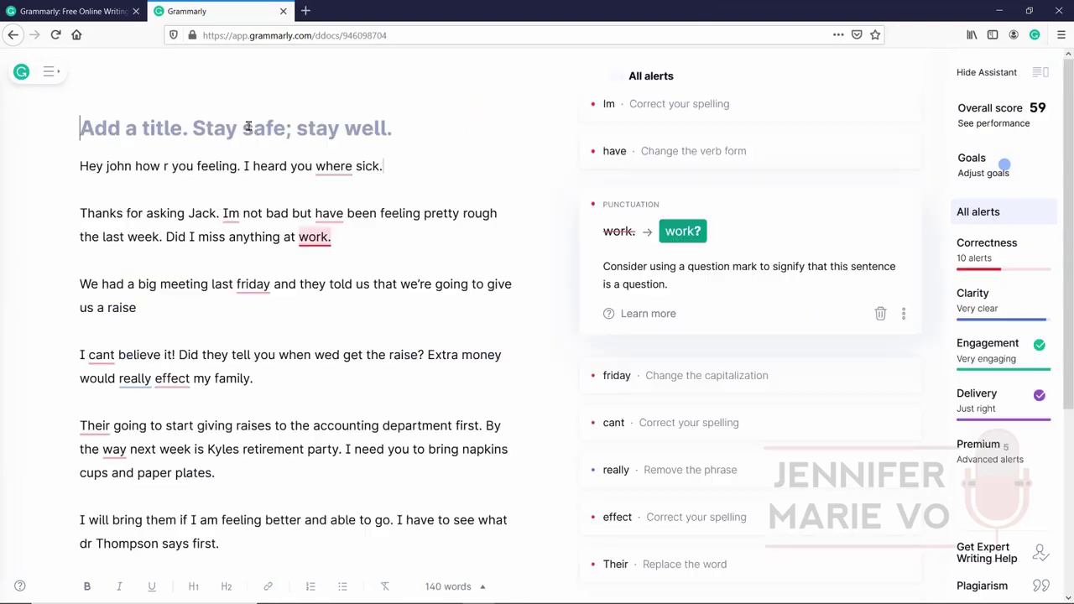
# - Enter 'Grammarly - Free Version Demo' as the document title
pyautogui.click(143, 127)
pyautogui.write('Grammarl')
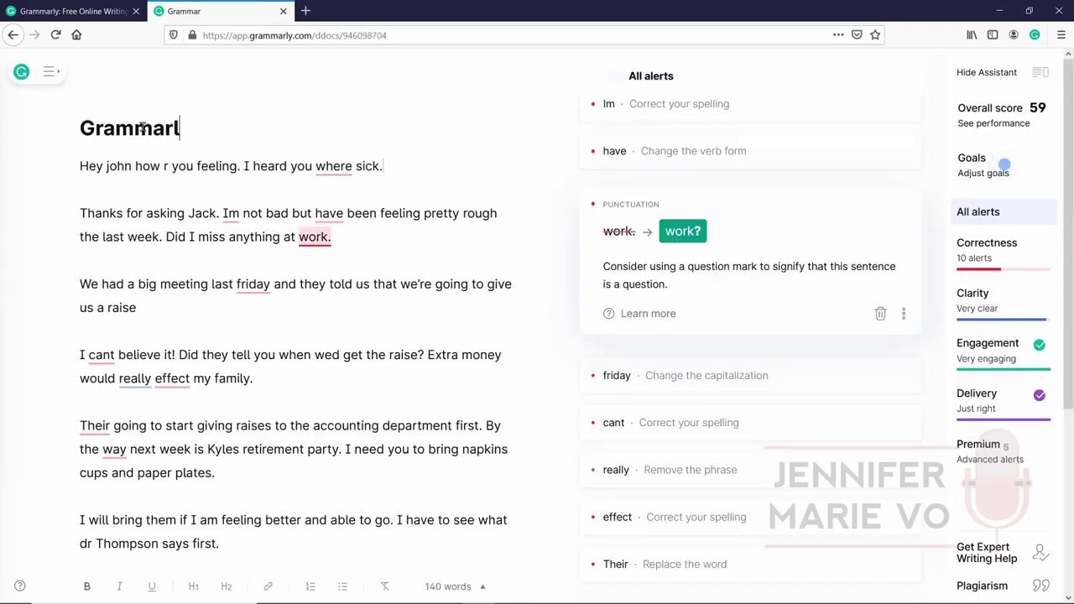
pyautogui.write('y - Free D')
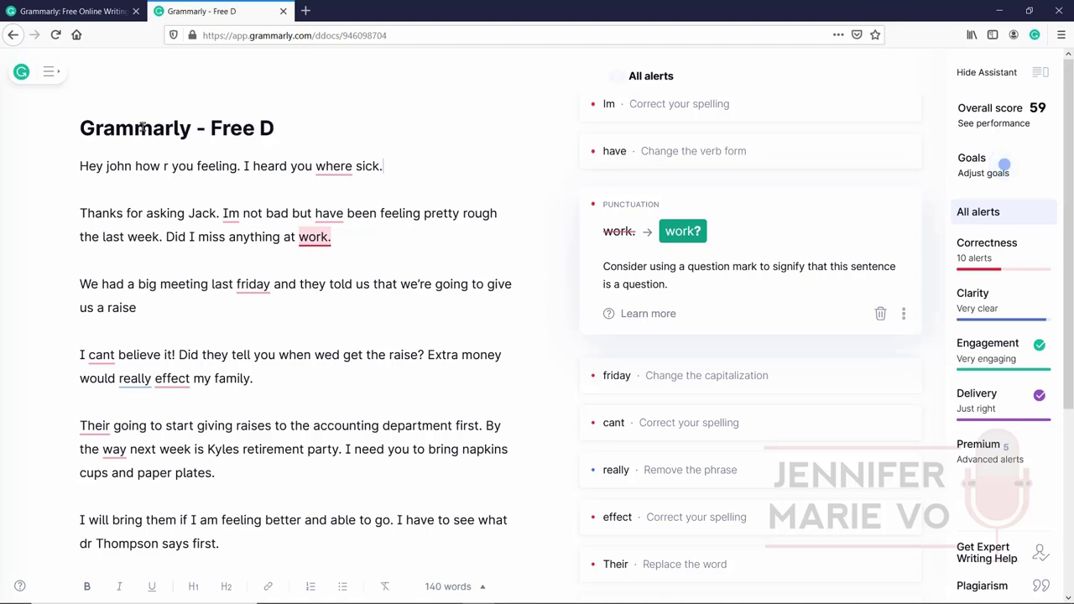
pyautogui.press('BackSpace')
pyautogui.write('Version Demo')
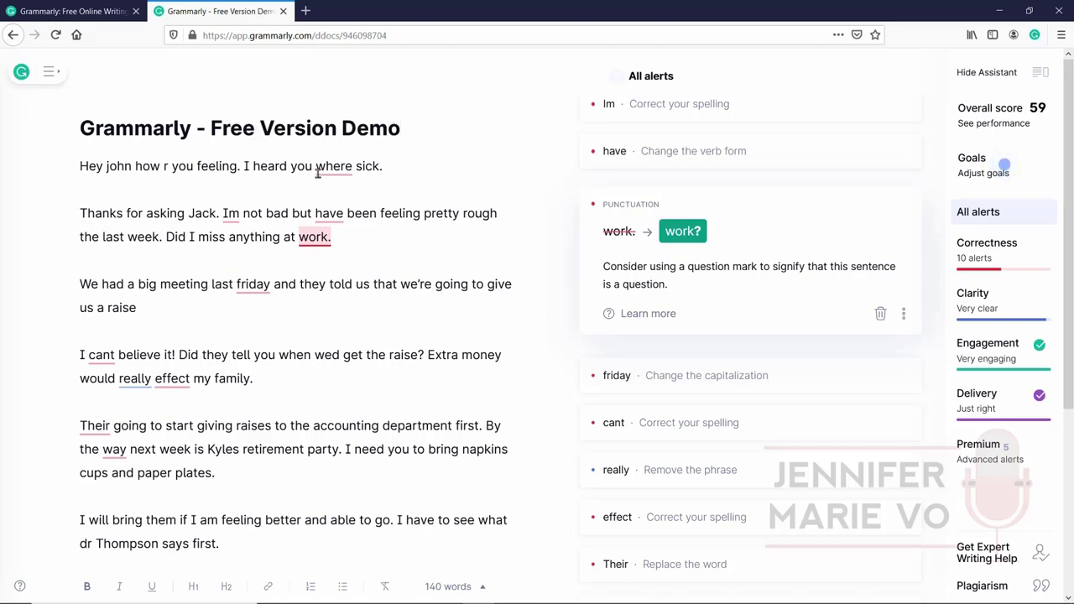
pyautogui.moveTo(78, 172); pyautogui.dragTo(237, 170)
pyautogui.click(246, 174)
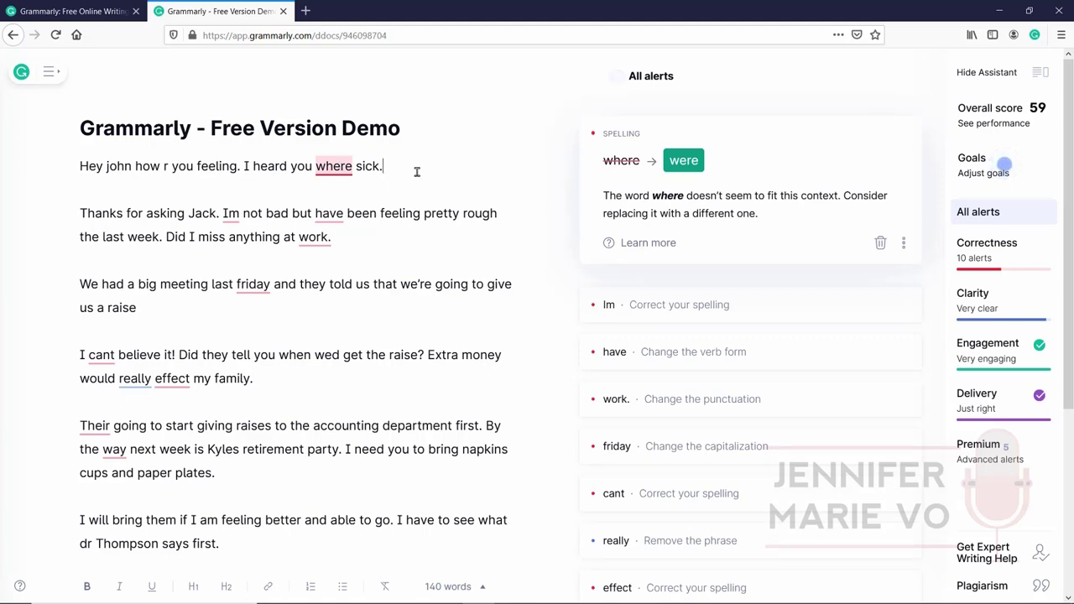
# - Accept the suggestions where→were, Im→I'm, work.→work? and friday→Friday
pyautogui.moveTo(243, 167); pyautogui.dragTo(74, 175)
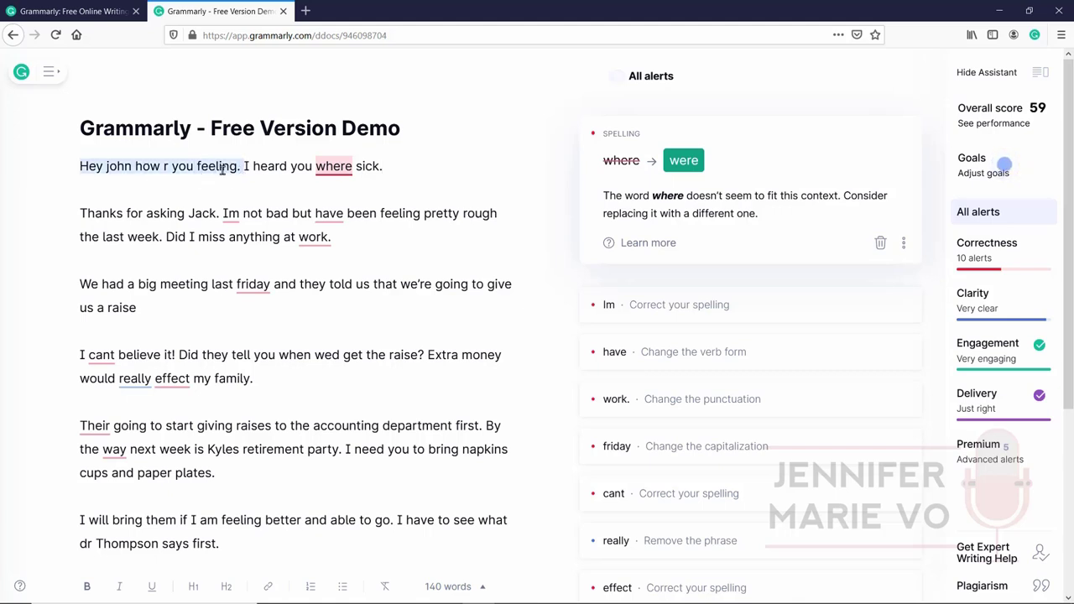
pyautogui.click(384, 168)
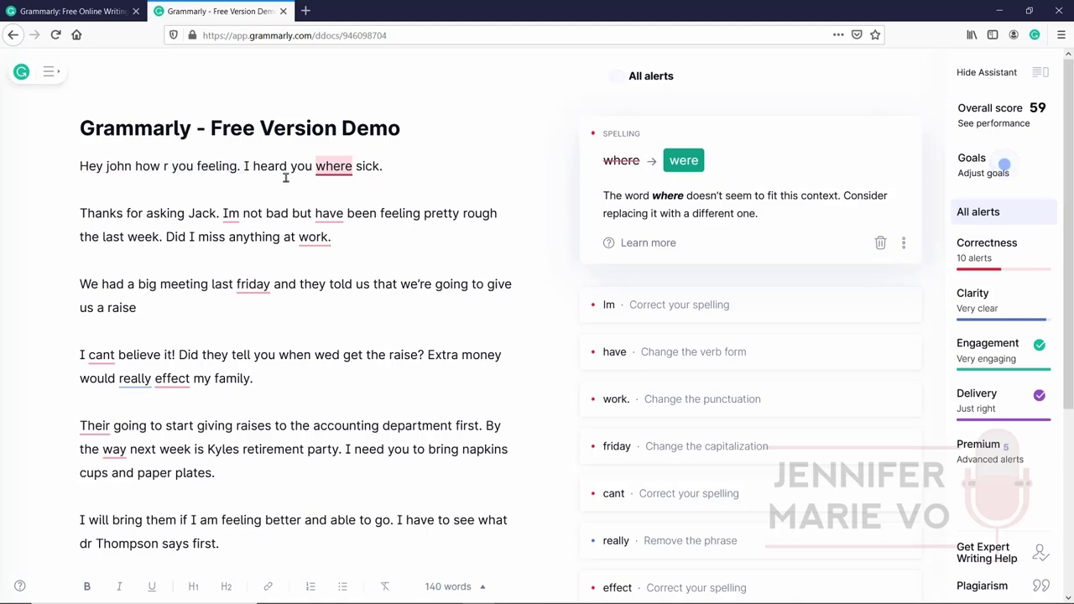
pyautogui.click(690, 164)
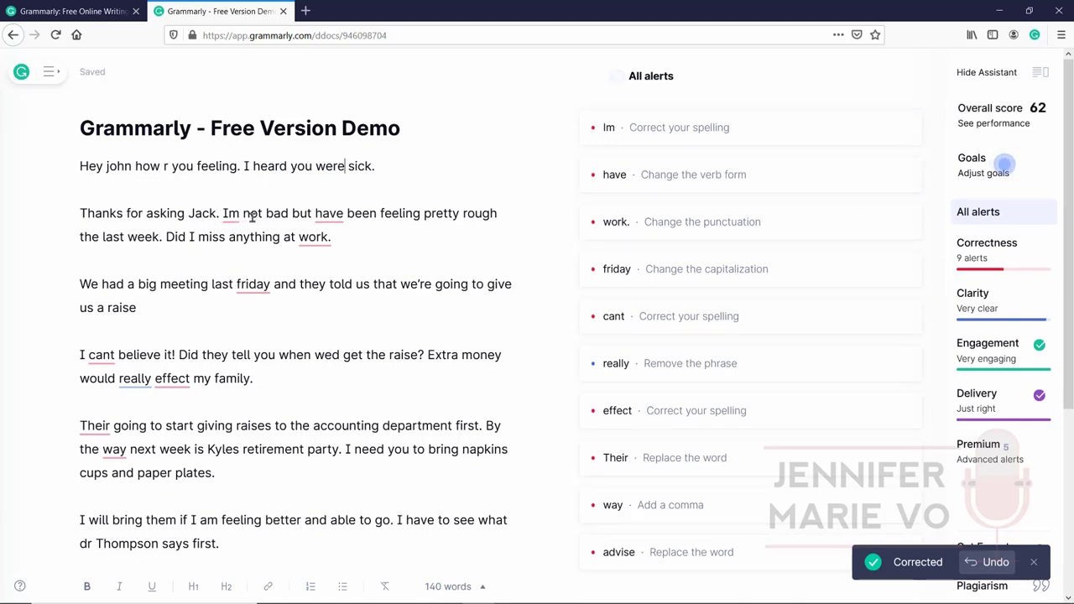
pyautogui.click(232, 213)
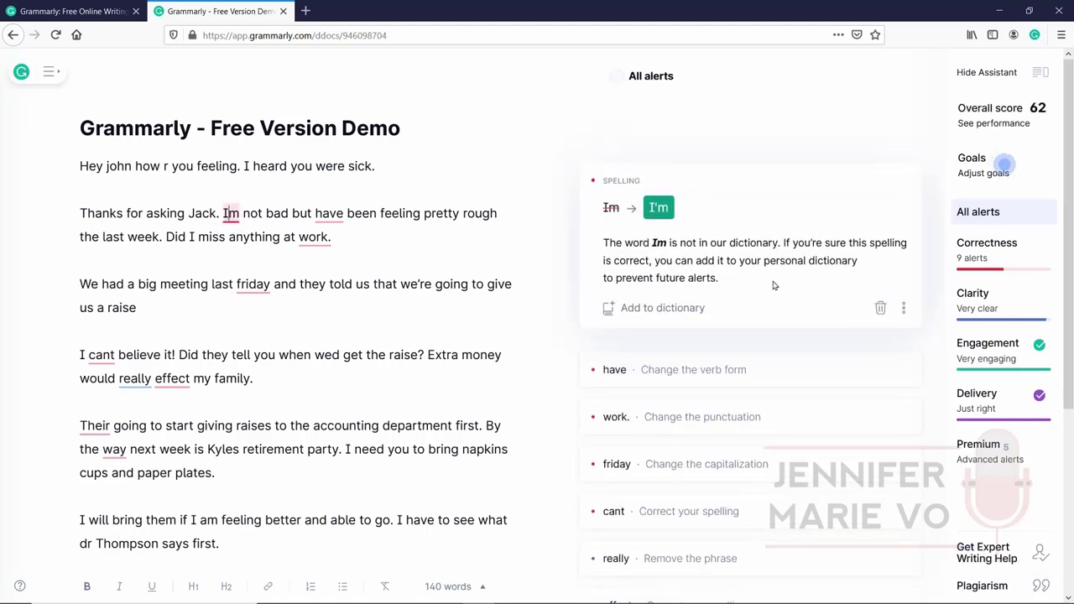
pyautogui.click(654, 214)
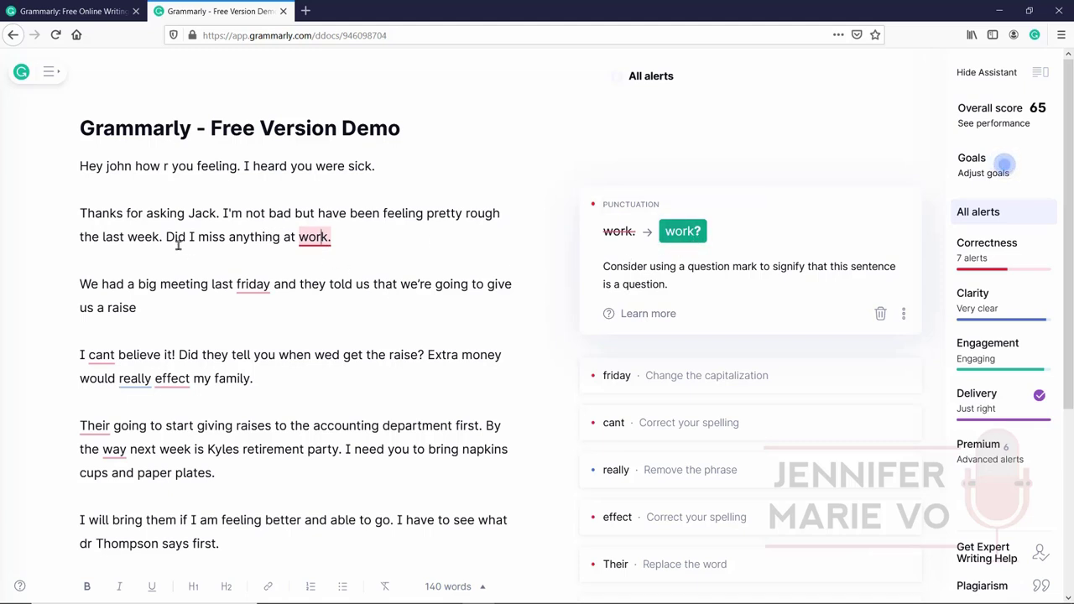
pyautogui.click(682, 232)
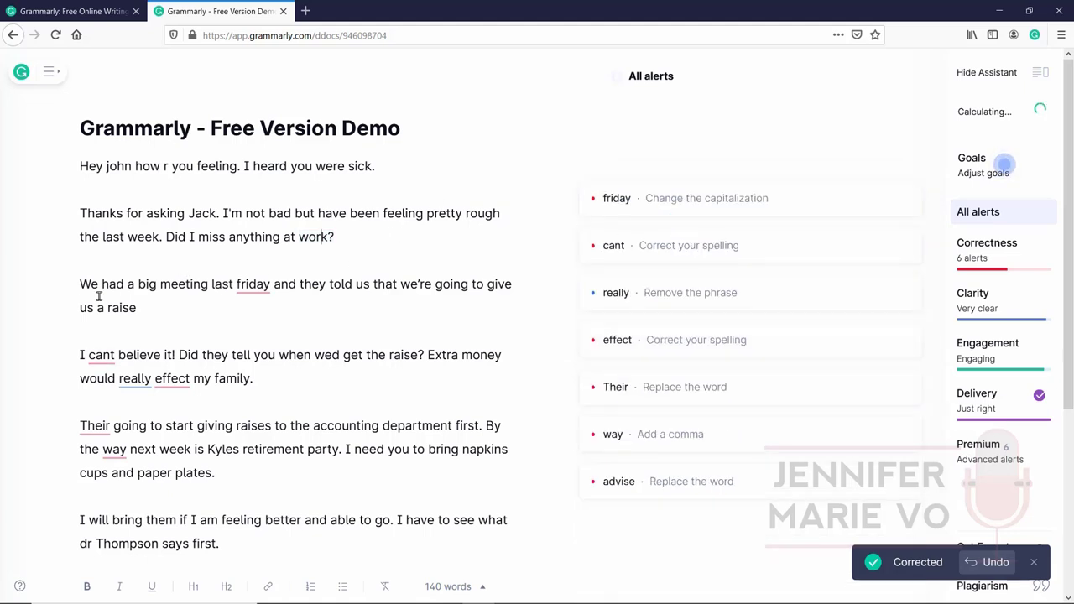
pyautogui.click(249, 284)
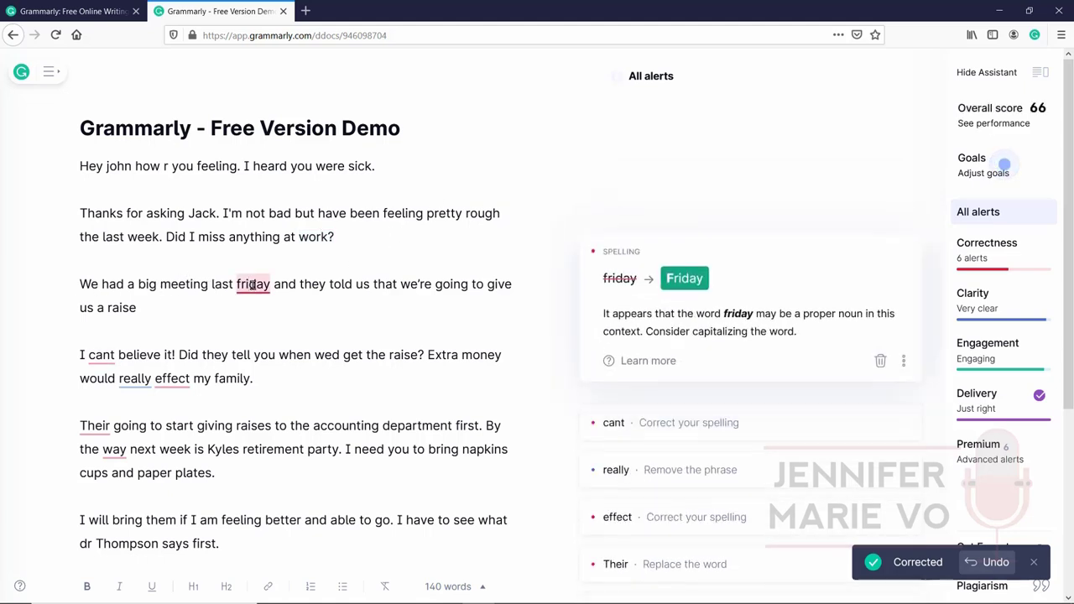
pyautogui.click(695, 287)
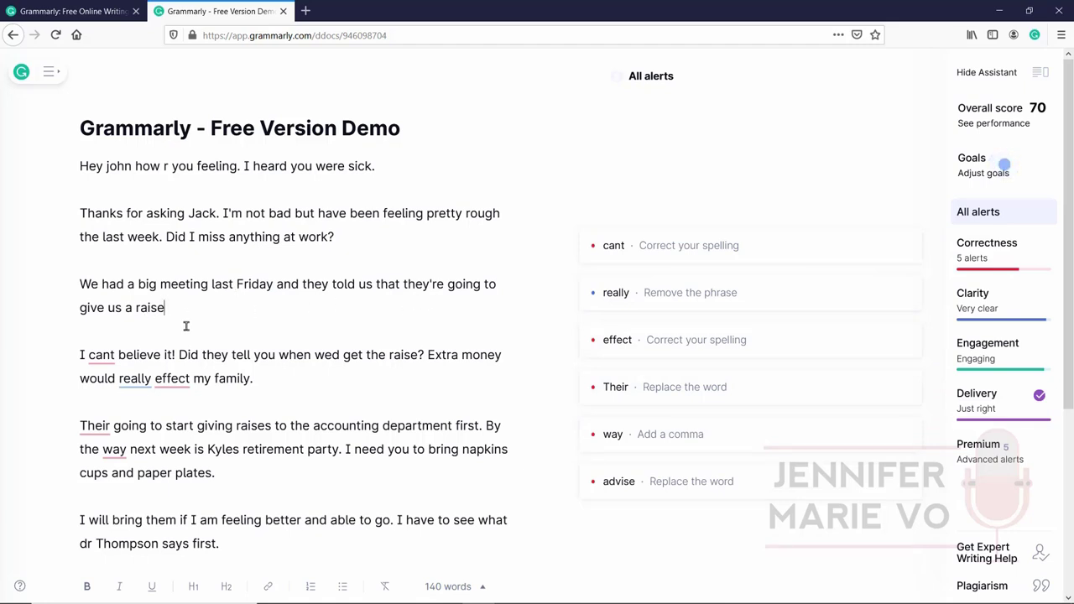
# - Remove the stray period after raise, then correct cant→can't and effect→affect
pyautogui.write('.')
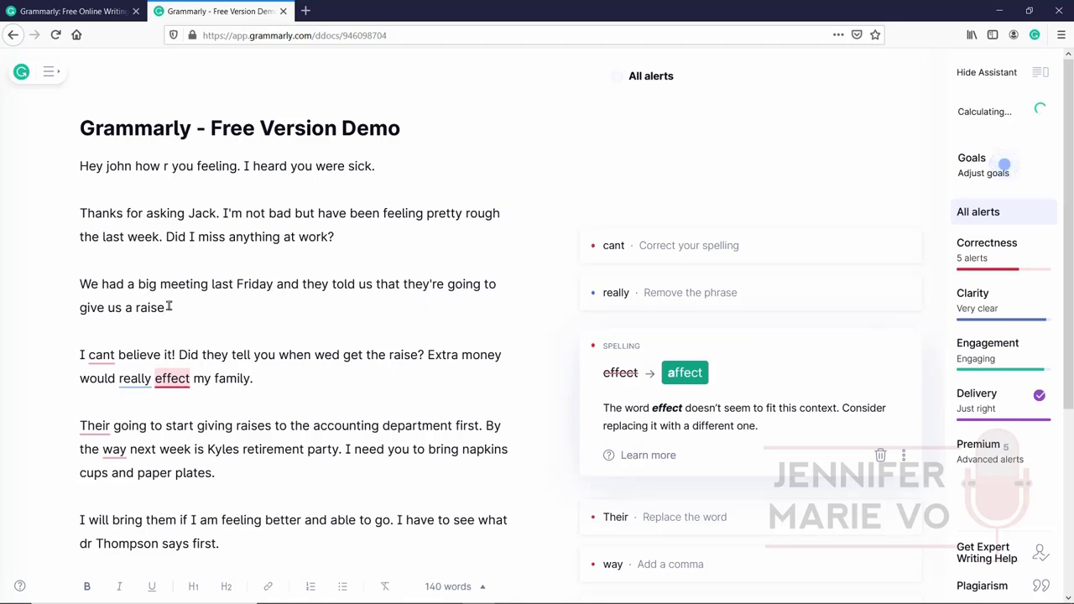
pyautogui.press('BackSpace')
pyautogui.click(100, 354)
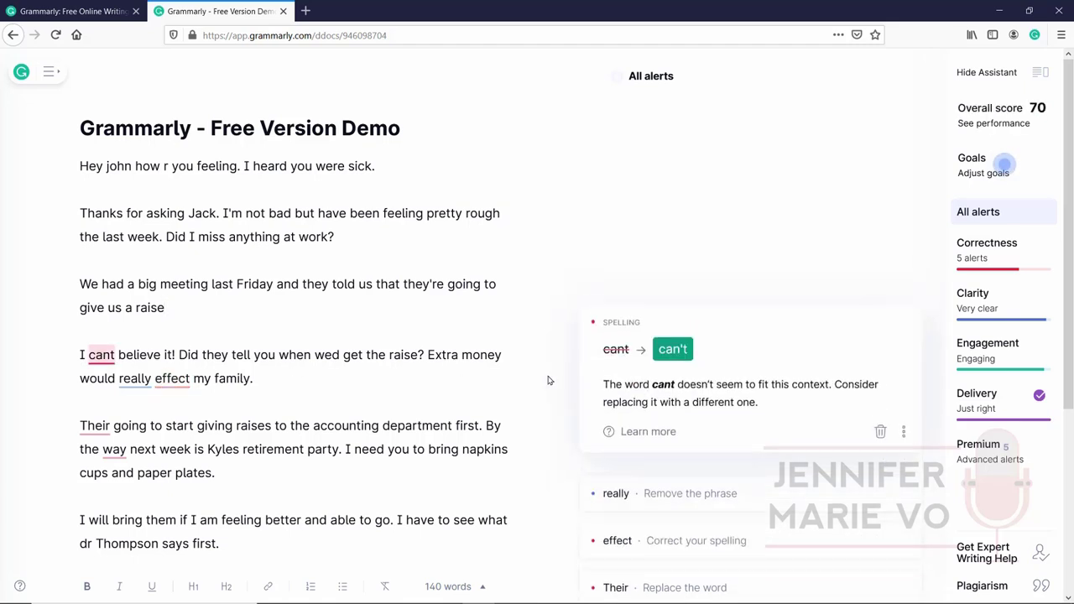
pyautogui.click(673, 349)
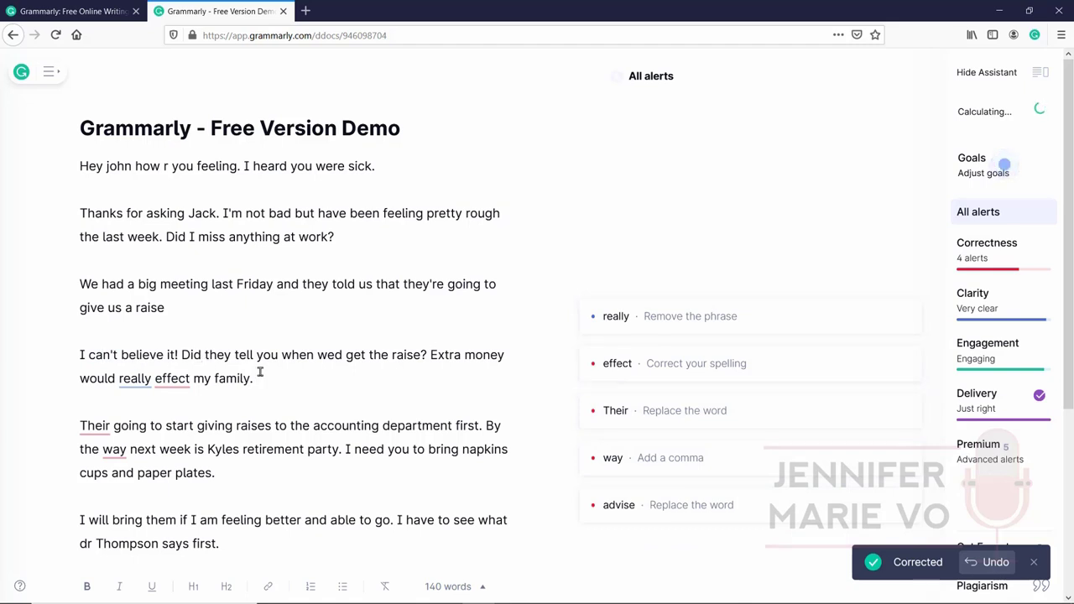
pyautogui.doubleClick(325, 356)
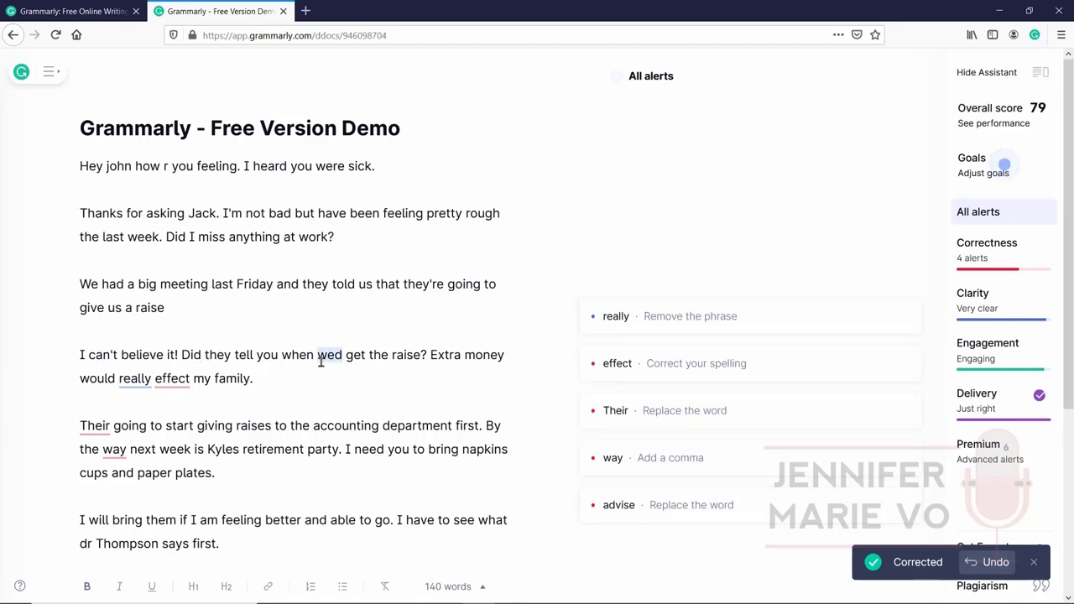
pyautogui.click(336, 358)
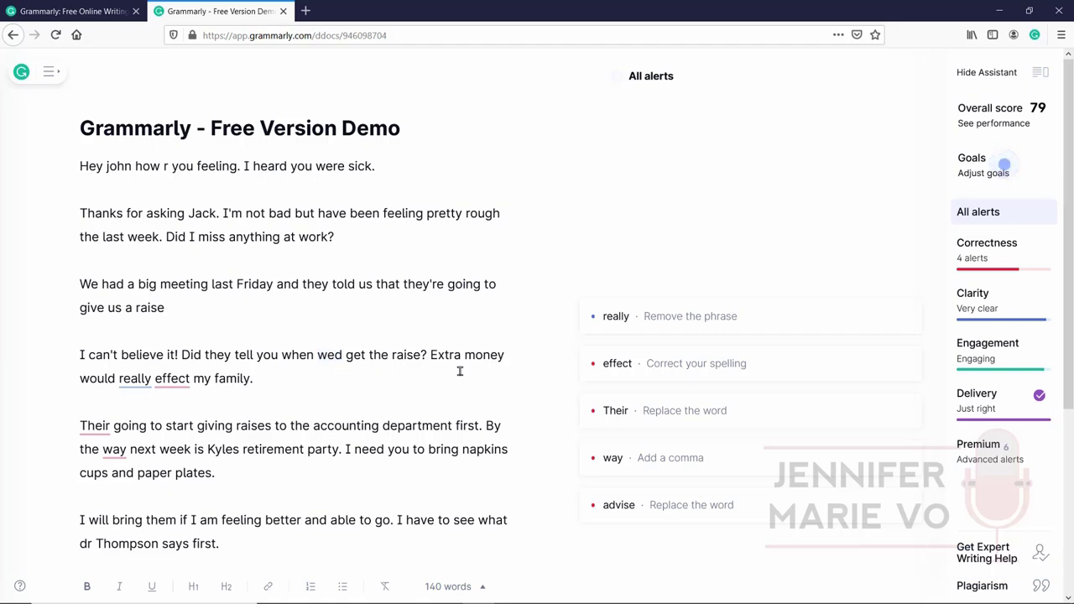
pyautogui.click(184, 386)
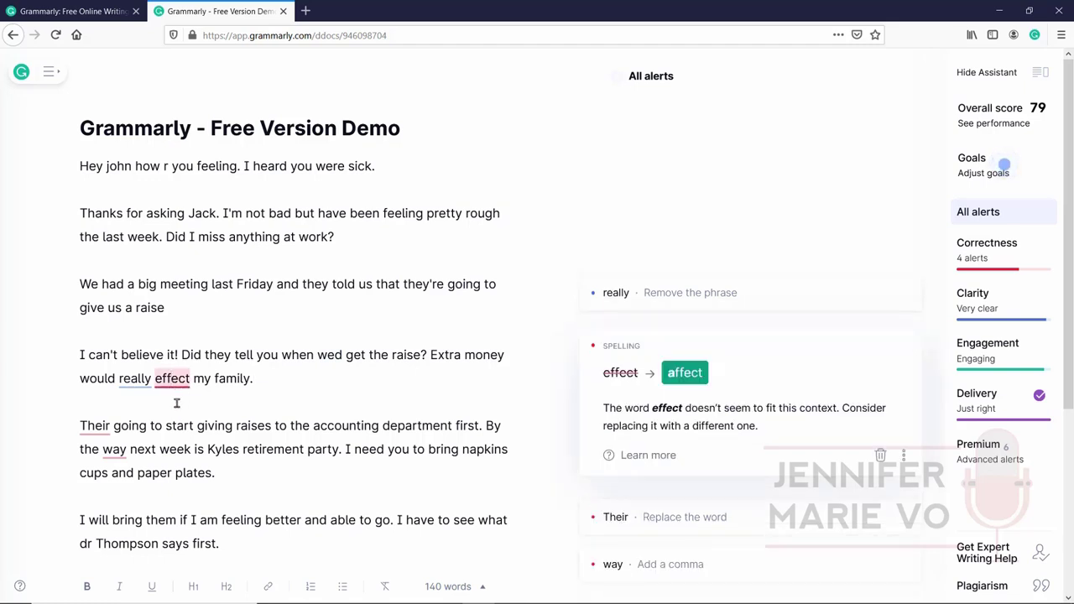
pyautogui.click(684, 382)
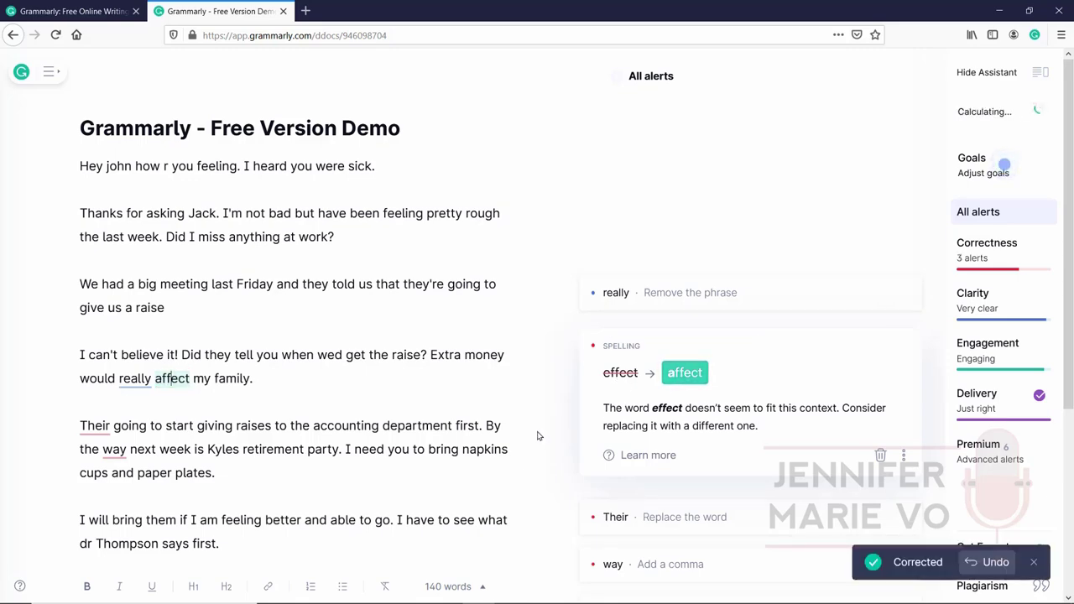
pyautogui.scroll(-4, 375, 383)
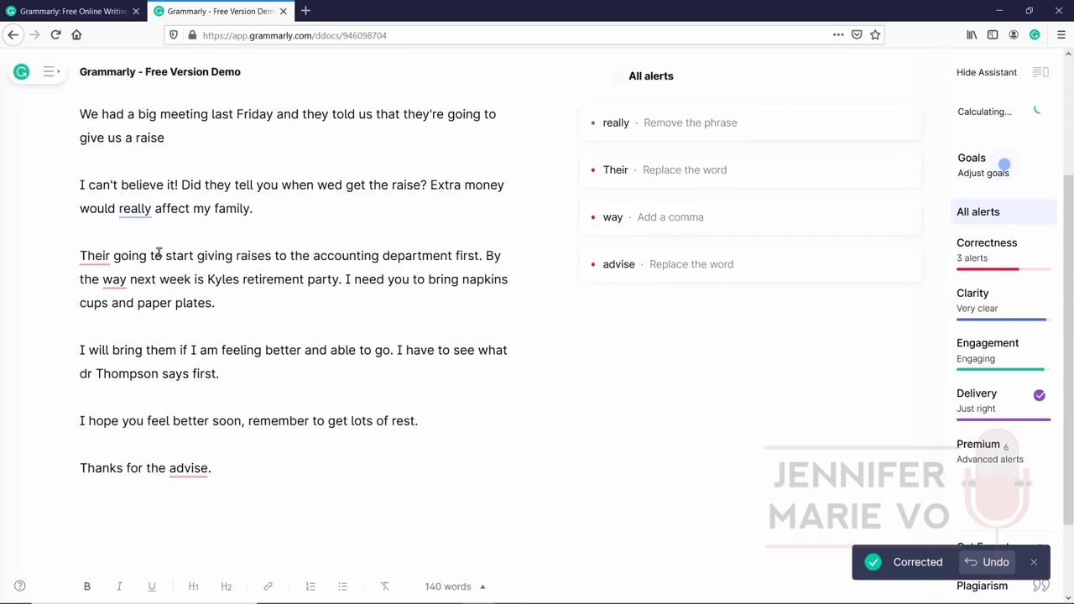
pyautogui.scroll(4, 149, 254)
# - Look through the Clarity, Engagement and Delivery alerts, then filter to Correctness only
pyautogui.click(137, 378)
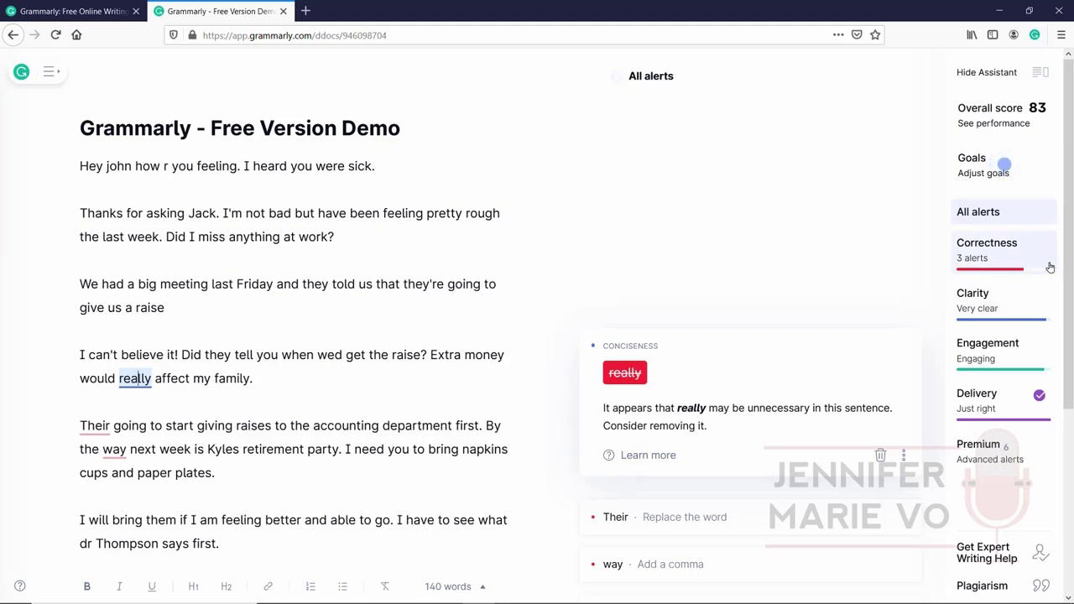
pyautogui.click(1016, 307)
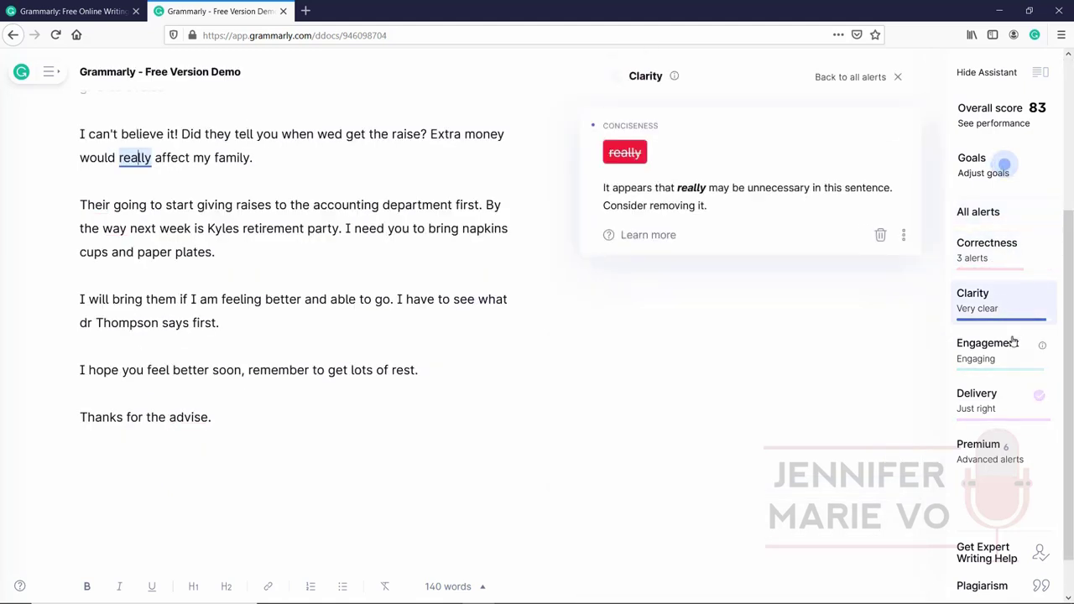
pyautogui.click(1015, 355)
pyautogui.click(989, 406)
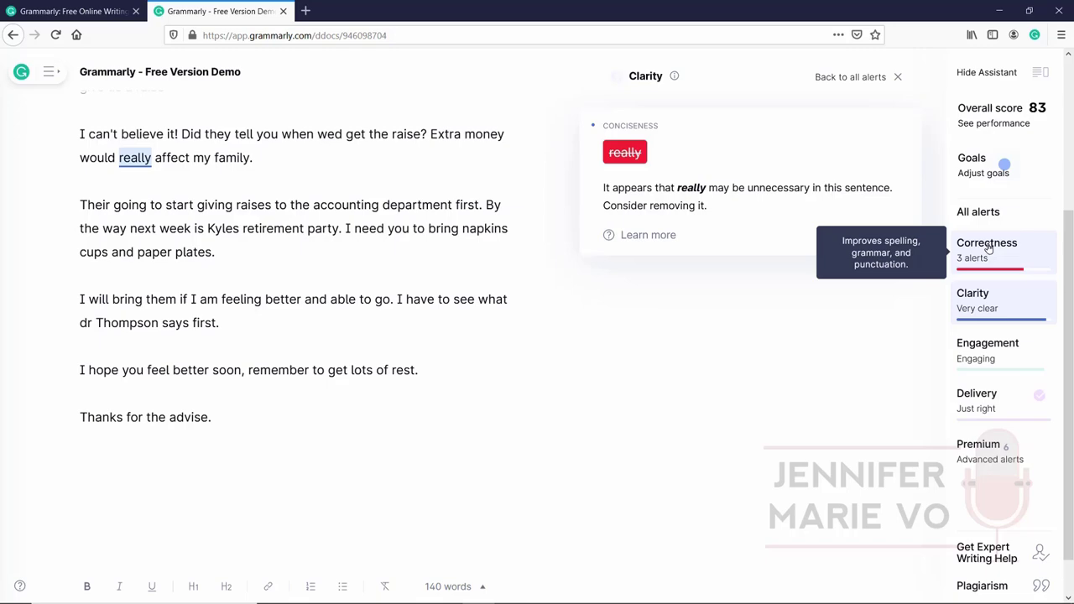
pyautogui.click(1008, 266)
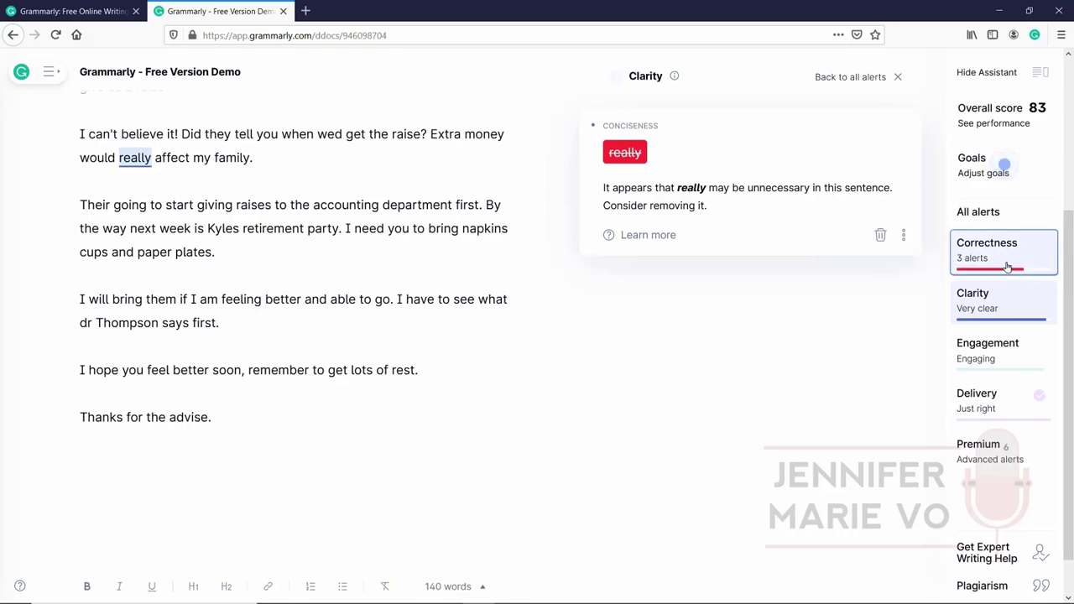
# - Apply the corrections Their→They're, 'By the way,' with a comma, and Kyles→Kyle's
pyautogui.scroll(5, 353, 263)
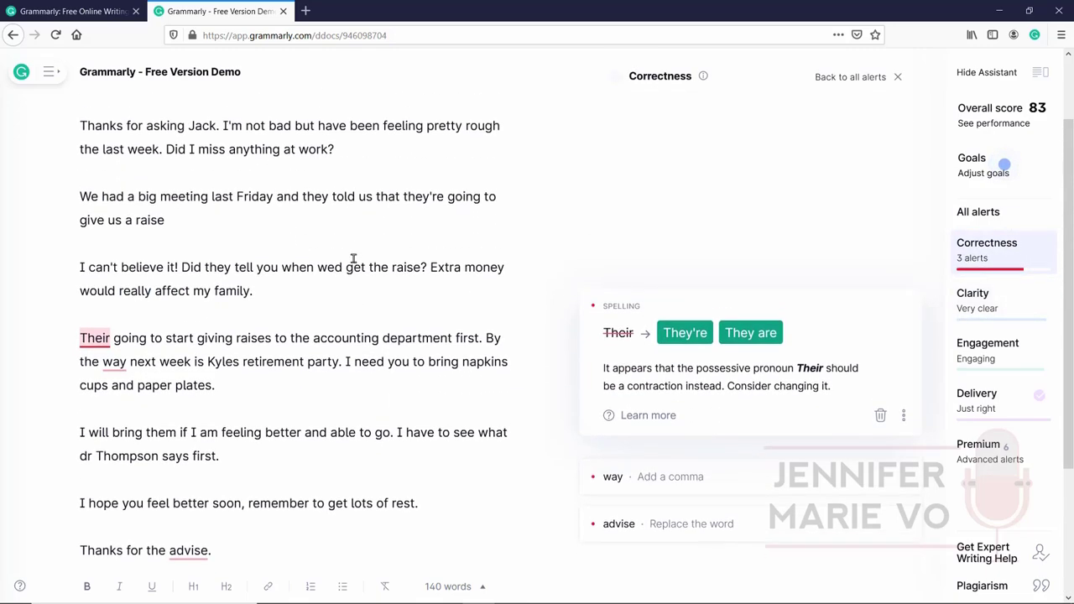
pyautogui.scroll(-2, 176, 441)
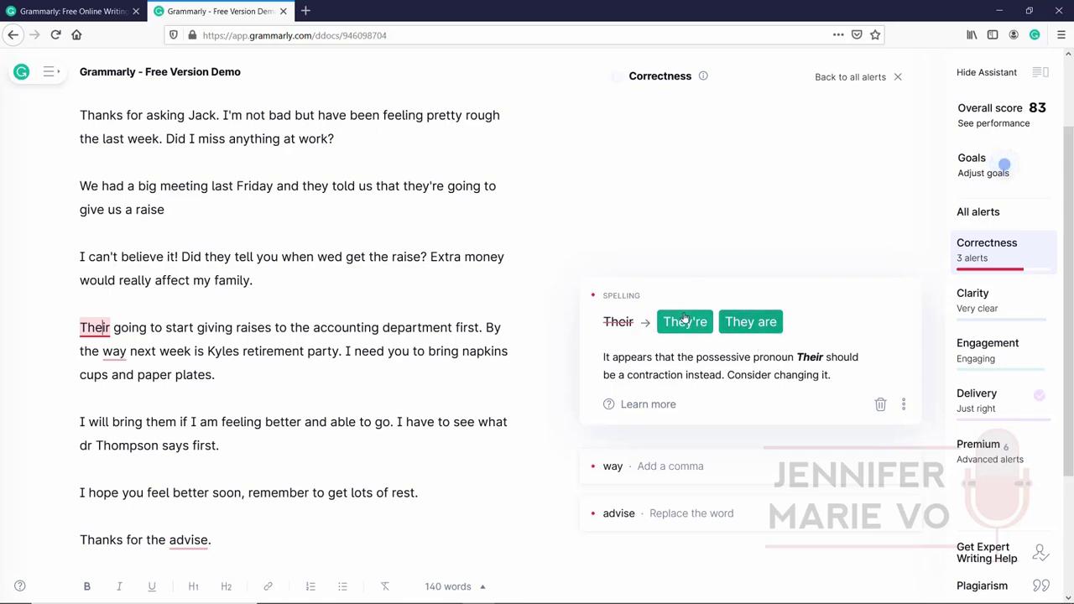
pyautogui.click(685, 328)
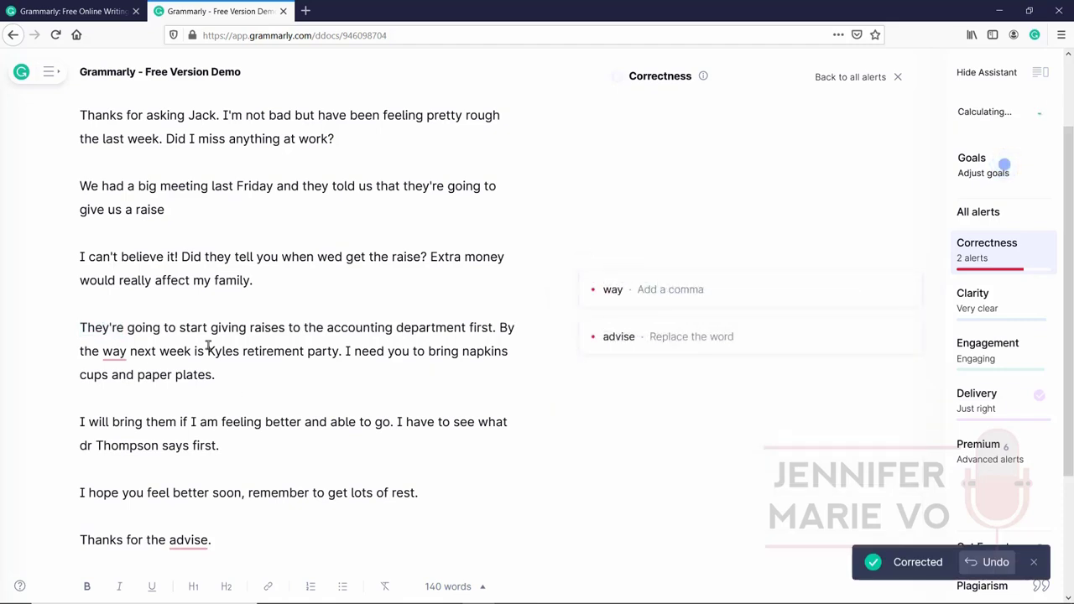
pyautogui.click(114, 351)
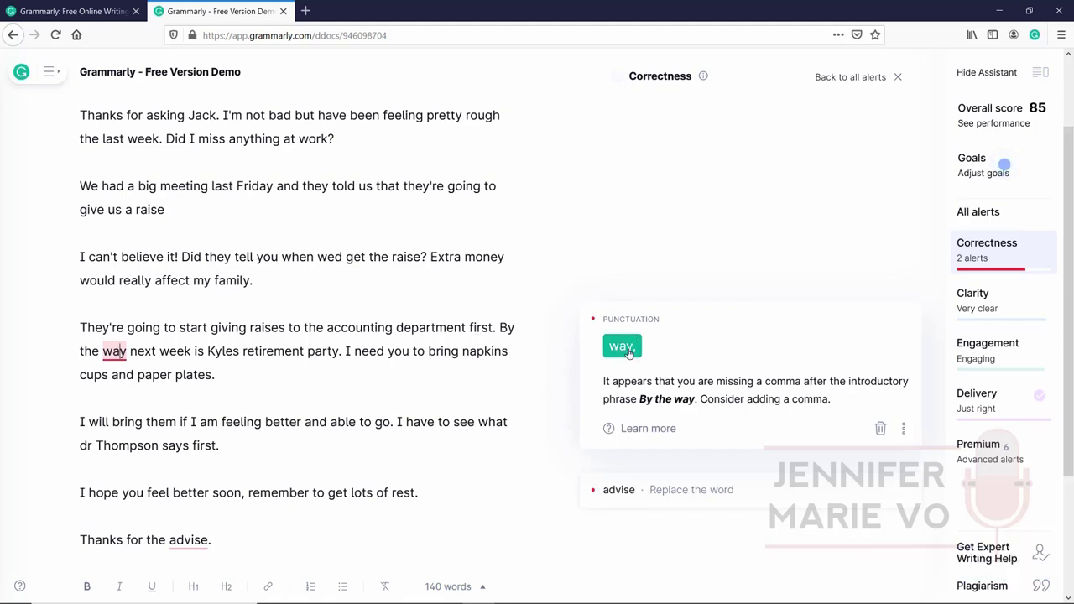
pyautogui.click(625, 350)
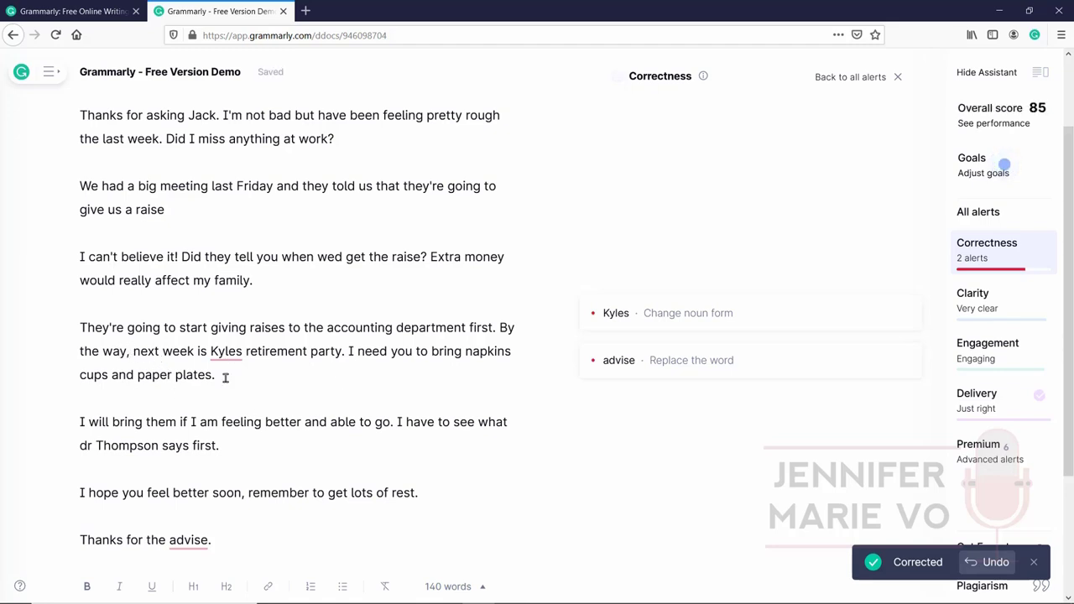
pyautogui.click(215, 353)
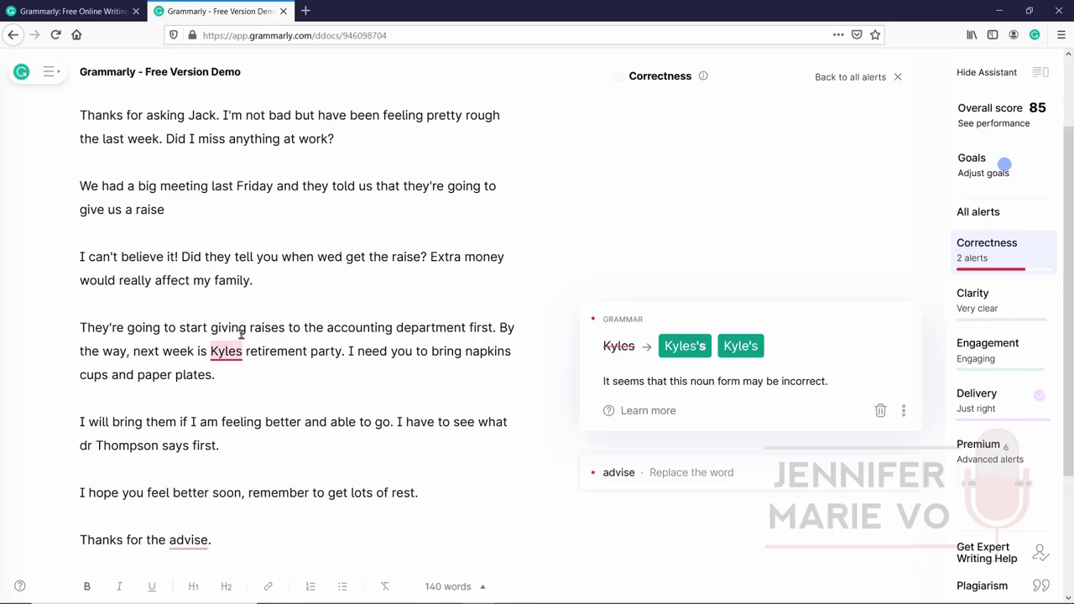
pyautogui.click(737, 355)
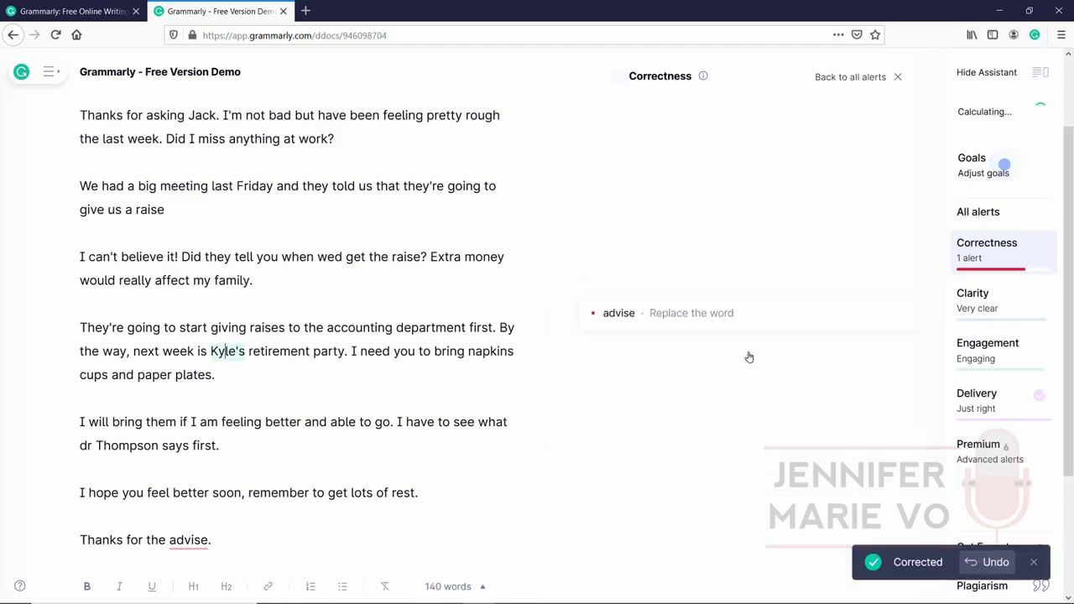
# - Review the remaining text, then replace advise with advice in the closing line
pyautogui.click(411, 375)
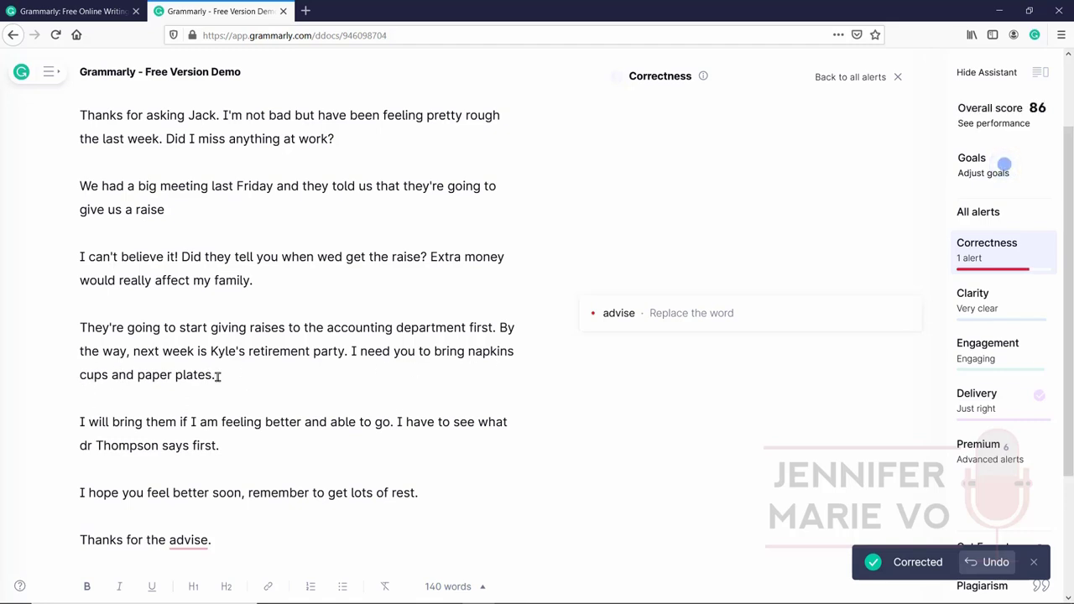
pyautogui.scroll(-3, 300, 408)
pyautogui.click(485, 377)
pyautogui.scroll(3, 519, 310)
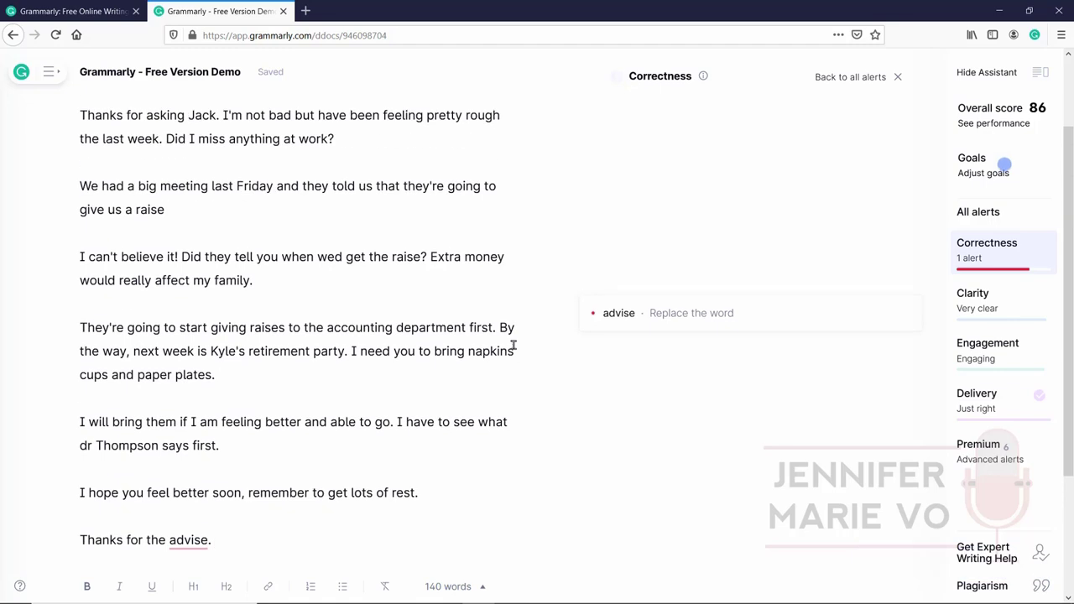
pyautogui.click(521, 353)
pyautogui.press('Right')
pyautogui.scroll(-2, 377, 403)
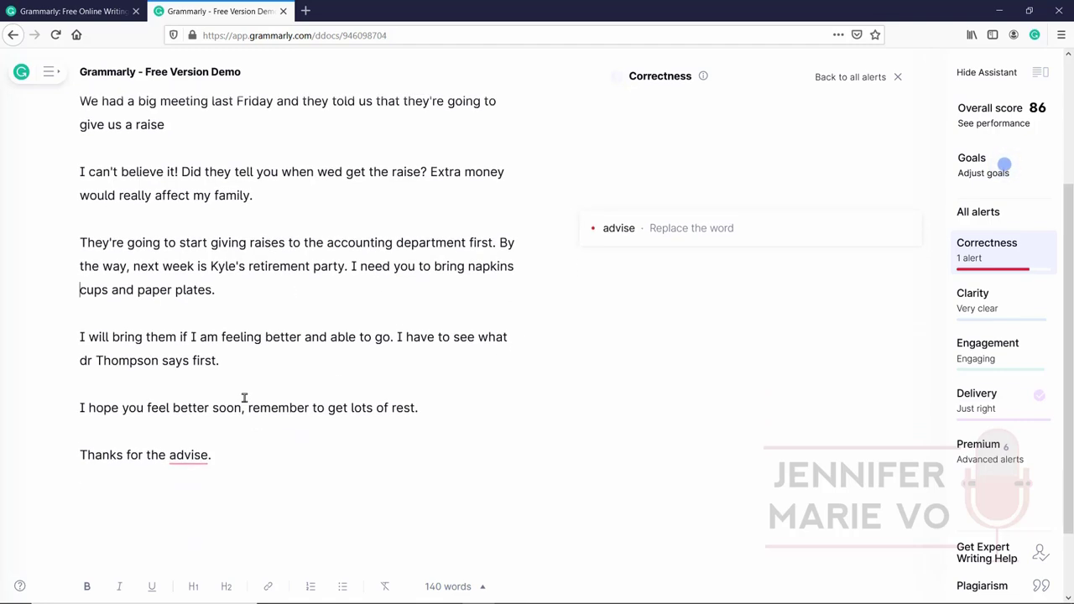
pyautogui.click(240, 386)
pyautogui.click(253, 359)
pyautogui.moveTo(90, 361); pyautogui.dragTo(76, 369)
pyautogui.scroll(-2, 331, 384)
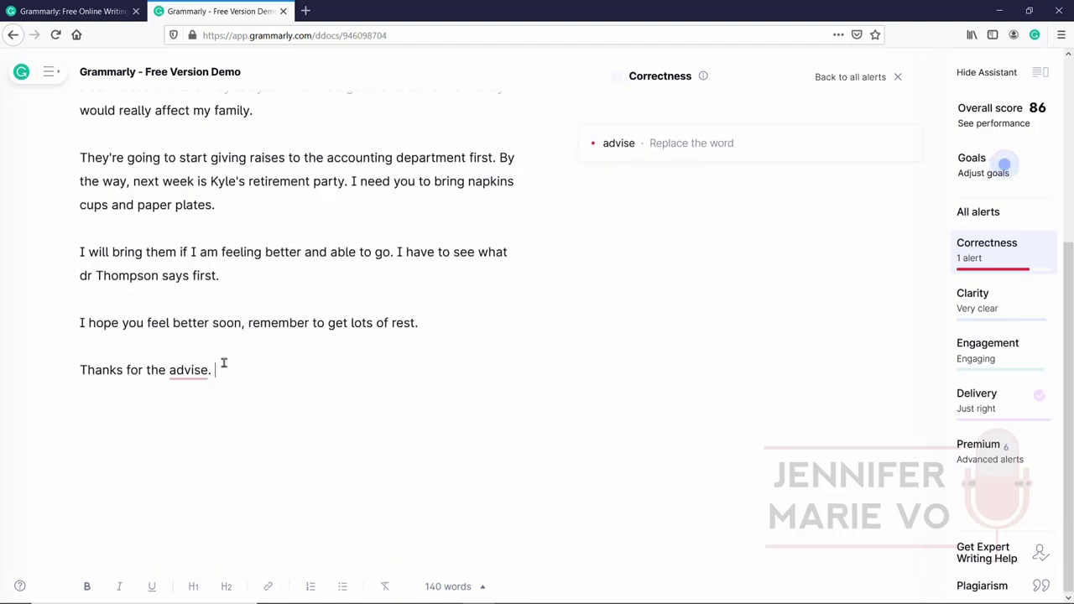
pyautogui.click(187, 375)
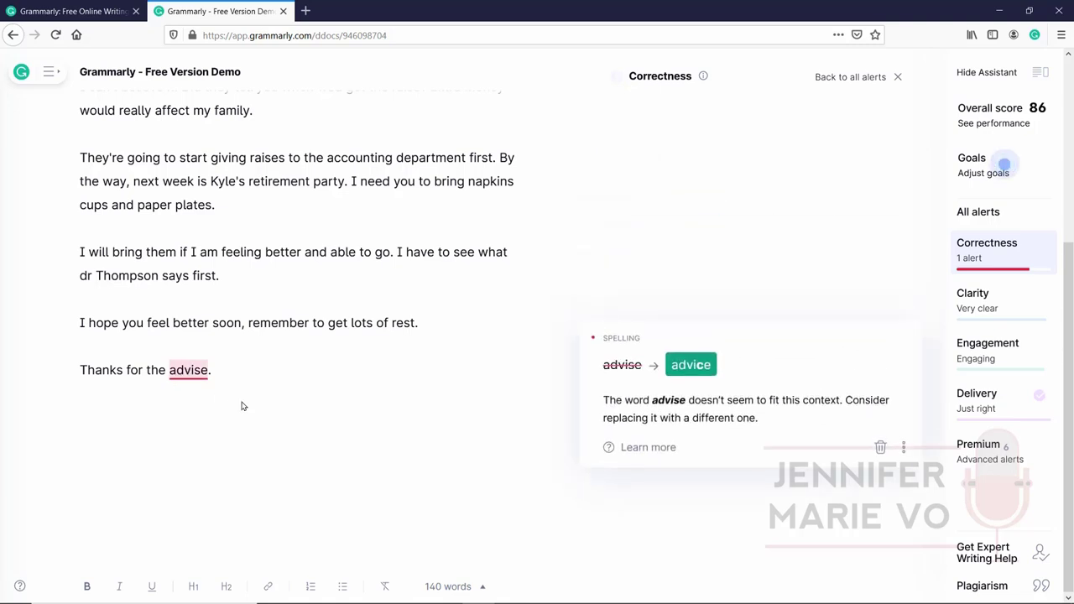
pyautogui.click(690, 365)
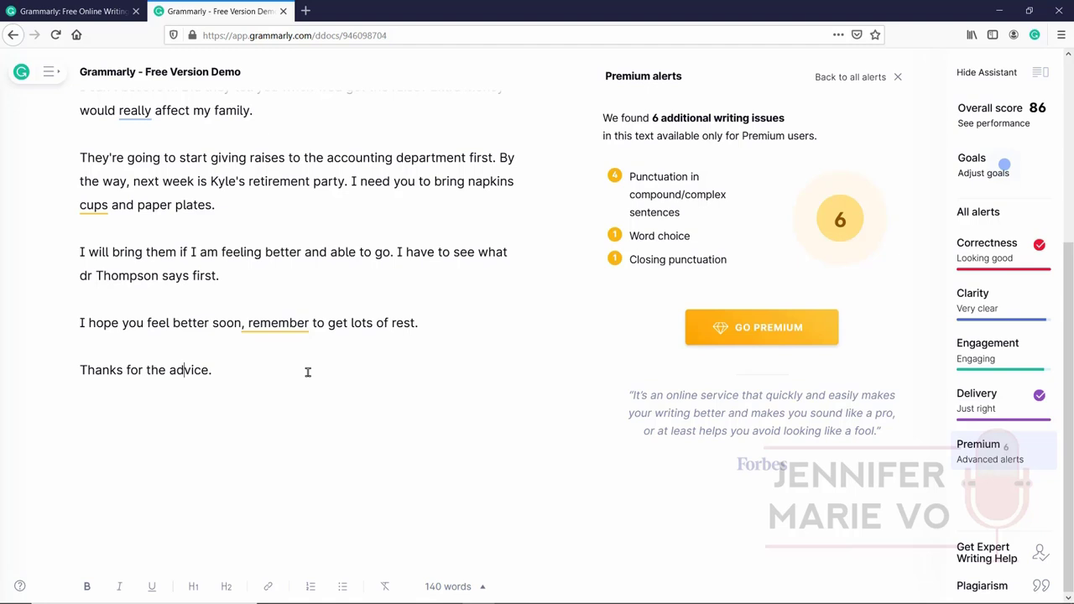
pyautogui.click(271, 323)
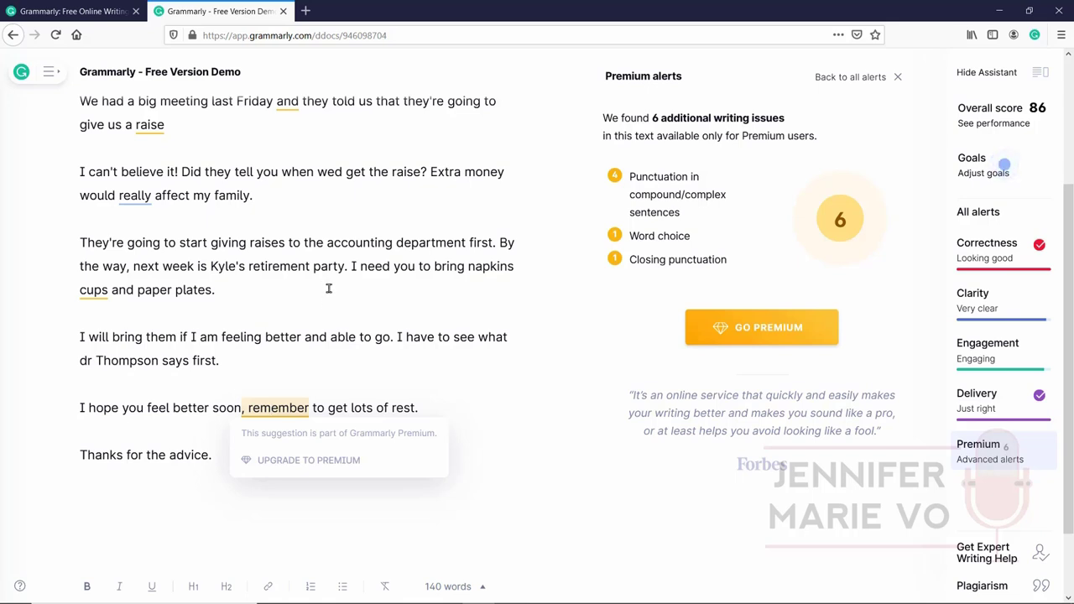
pyautogui.scroll(5, 328, 288)
pyautogui.click(161, 156)
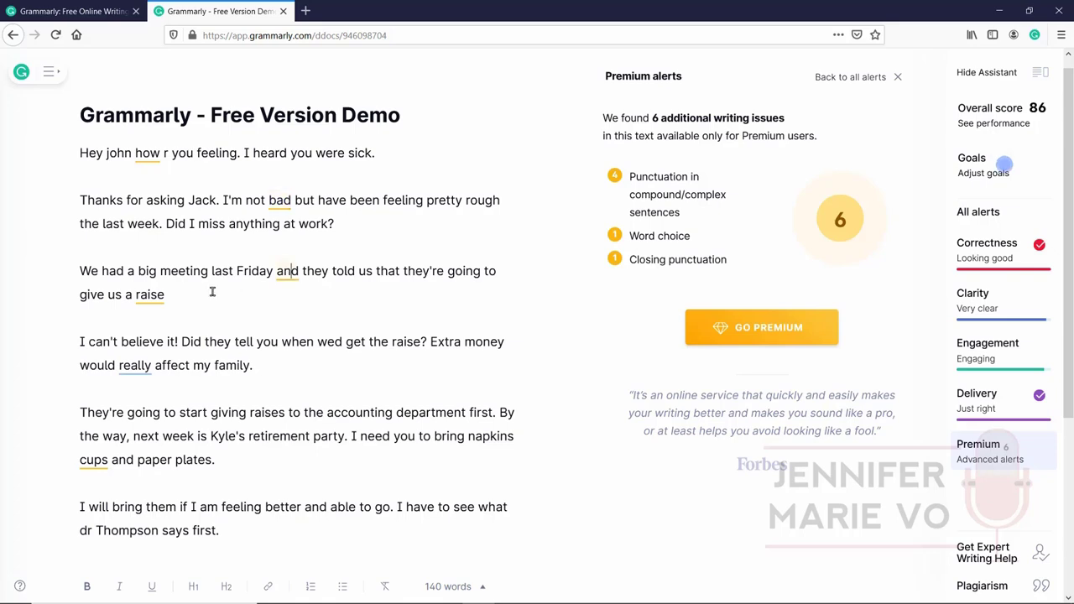
pyautogui.click(165, 295)
pyautogui.scroll(-2, 367, 434)
pyautogui.click(109, 377)
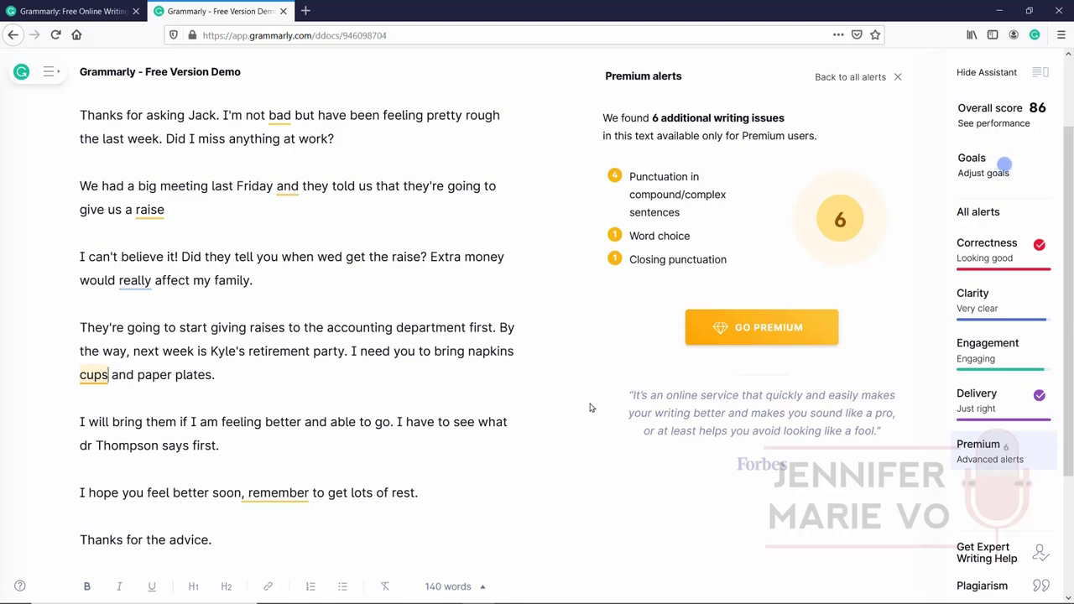
pyautogui.scroll(-2, 406, 463)
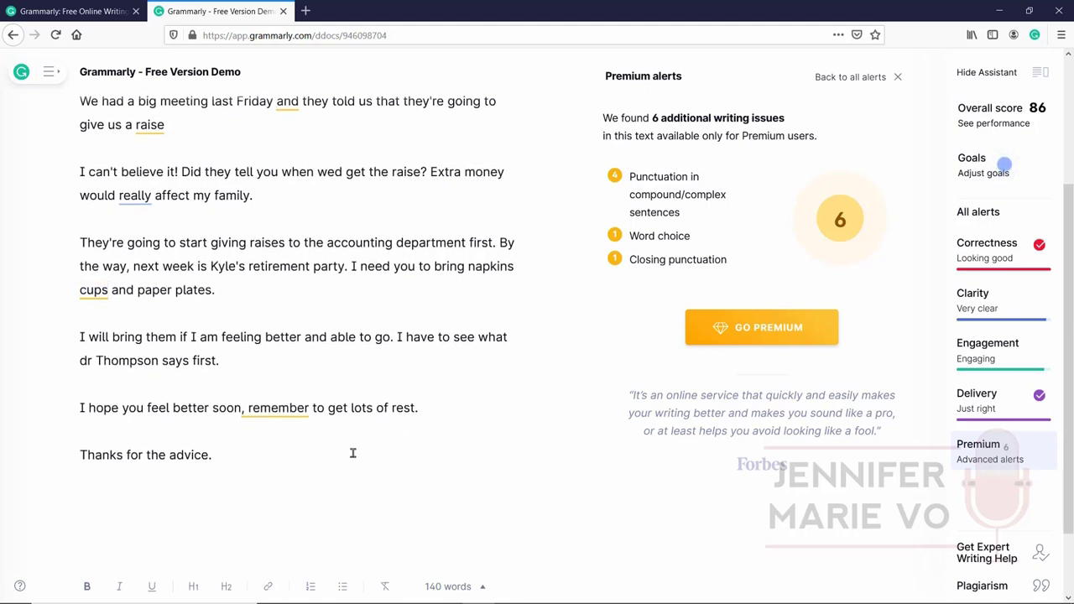
pyautogui.scroll(4, 353, 455)
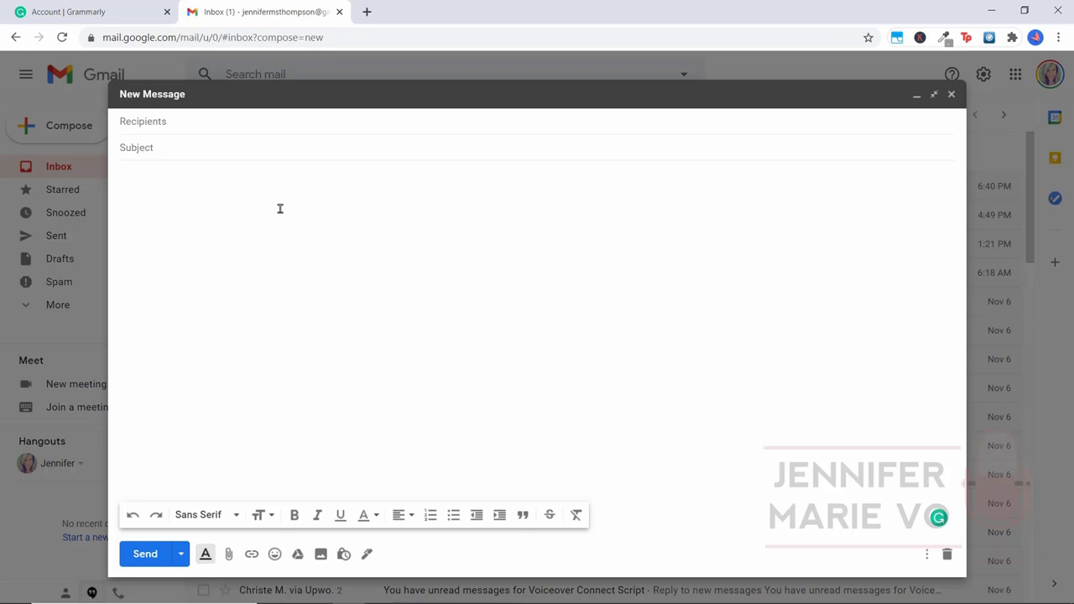
# - Type 'Dear Hiring Manager' and an opening sentence about the transcriptionist position, accepting completions
pyautogui.write('Dear Hiring Manager')
pyautogui.press('Return')
pyautogui.write('I came across your announme')
pyautogui.press('BackSpace')
pyautogui.press('BackSpace')
pyautogui.press('BackSpace')
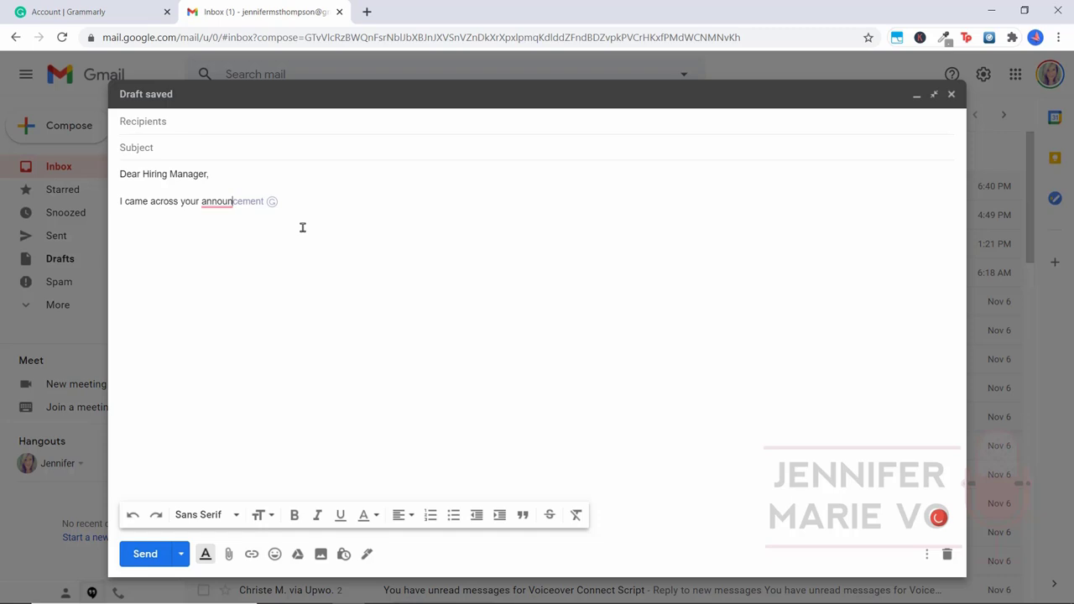
pyautogui.moveTo(271, 203)
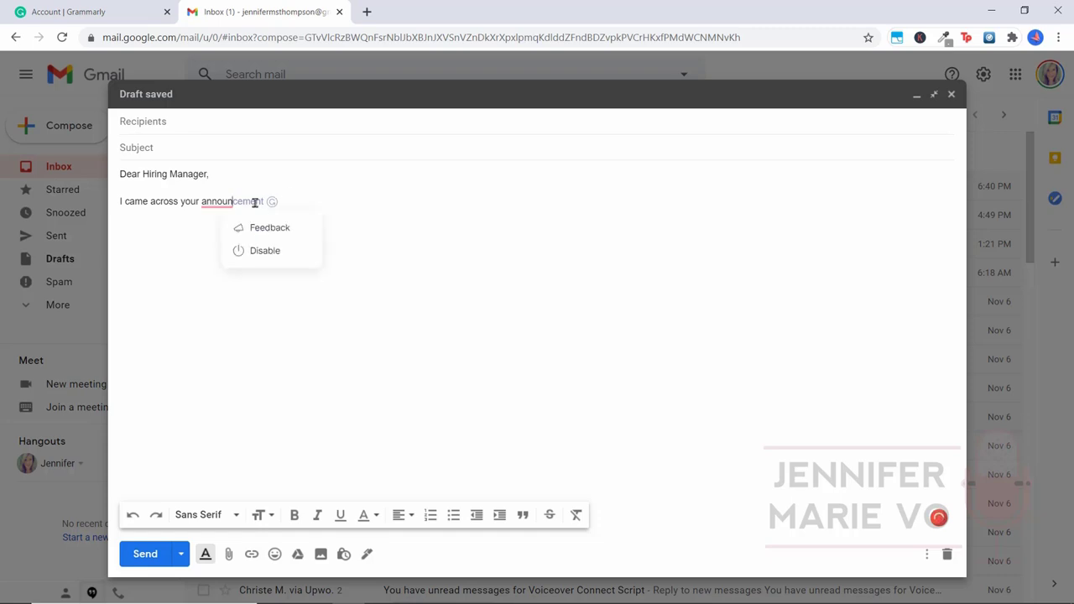
pyautogui.press('Tab')
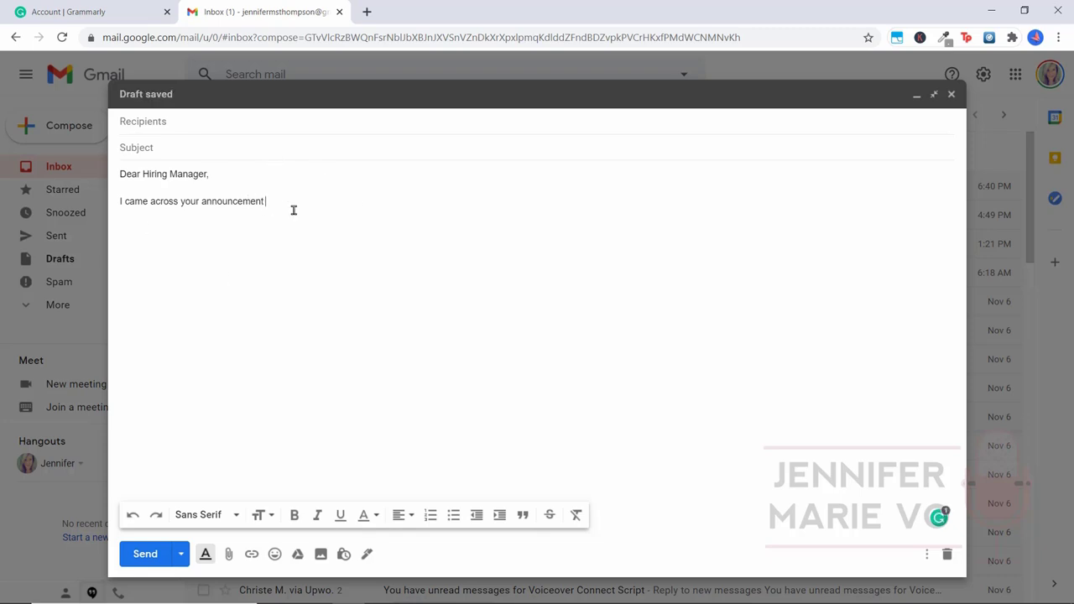
pyautogui.write('and am int')
pyautogui.press('Tab')
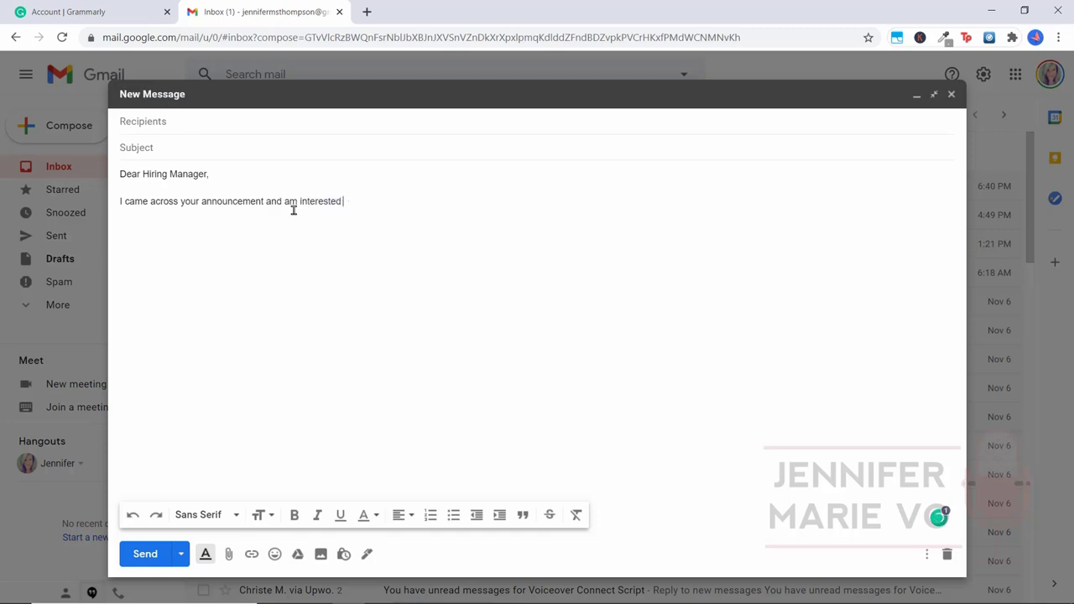
pyautogui.write('in the position as a trnas')
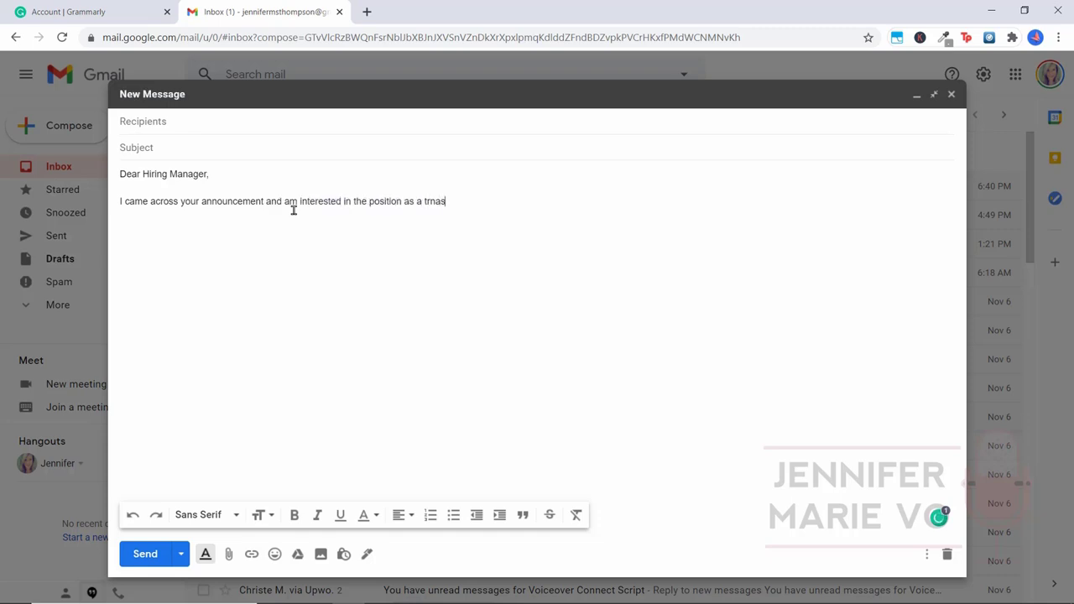
pyautogui.write('criptionist.')
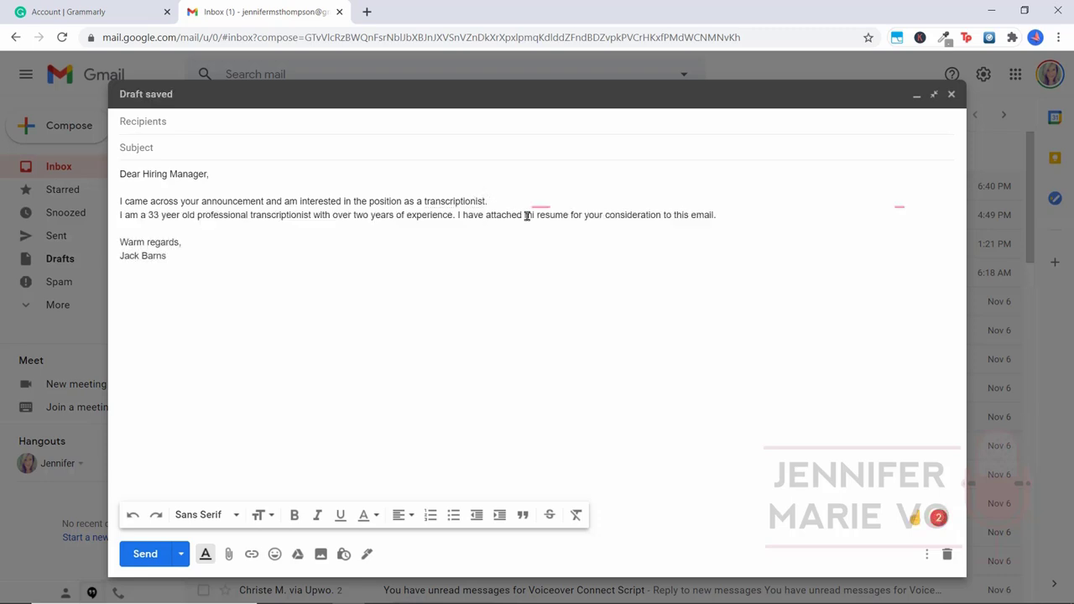
pyautogui.press('Return')
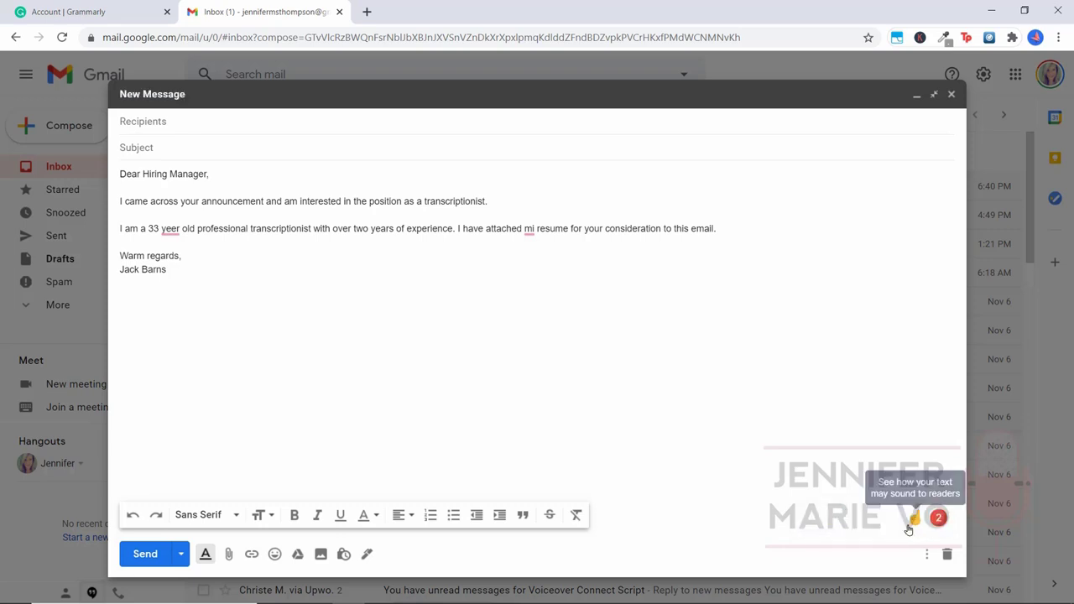
# - Accept Grammarly's fixes: yeer→year, 33 year old→33-year-old, and mi→my
pyautogui.click(170, 229)
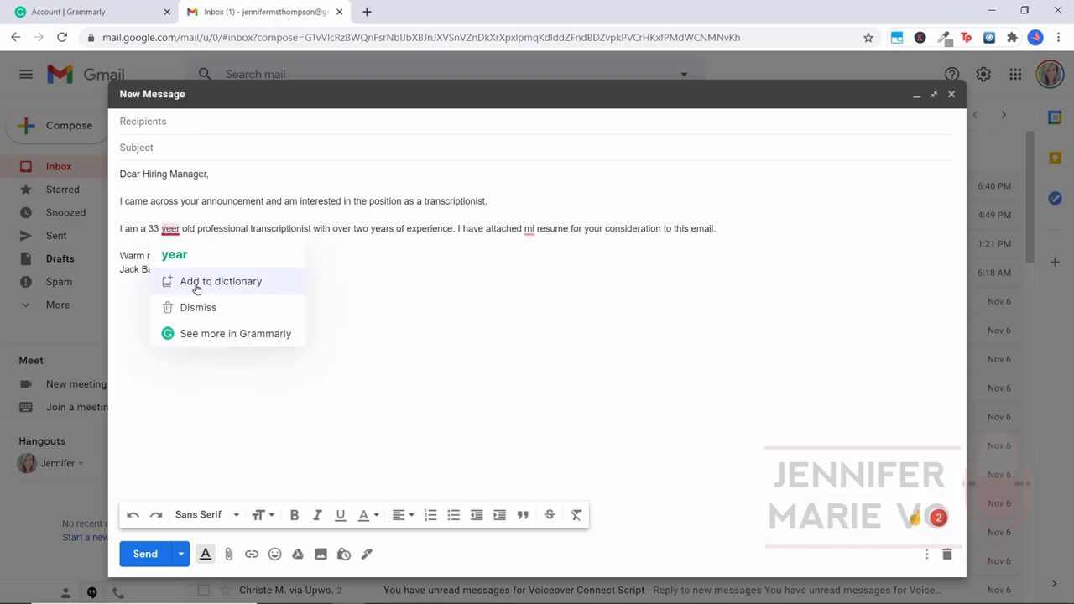
pyautogui.click(209, 214)
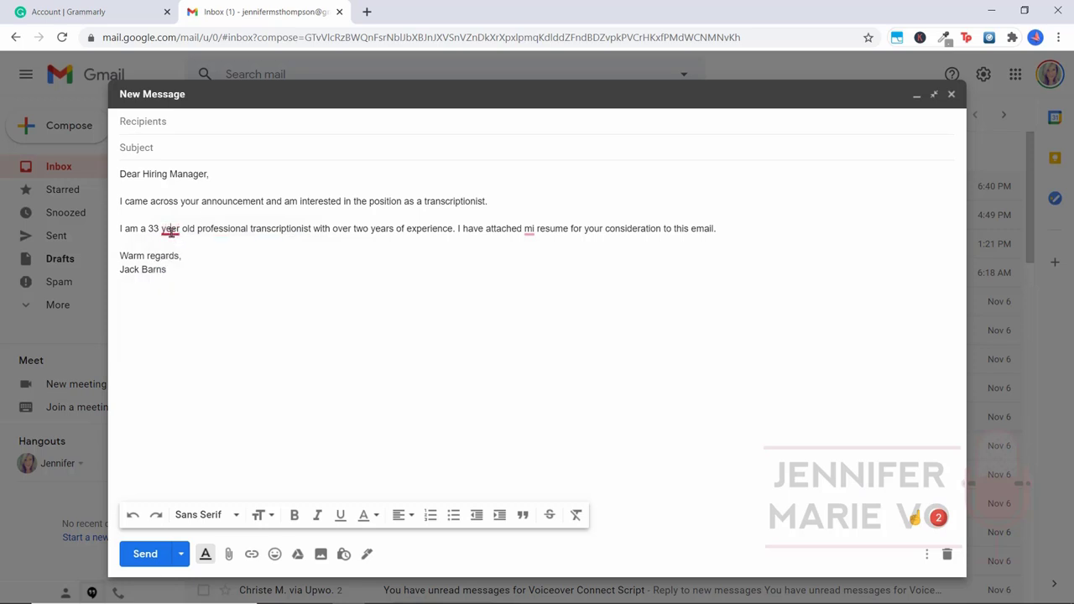
pyautogui.click(171, 233)
pyautogui.click(180, 250)
pyautogui.click(172, 230)
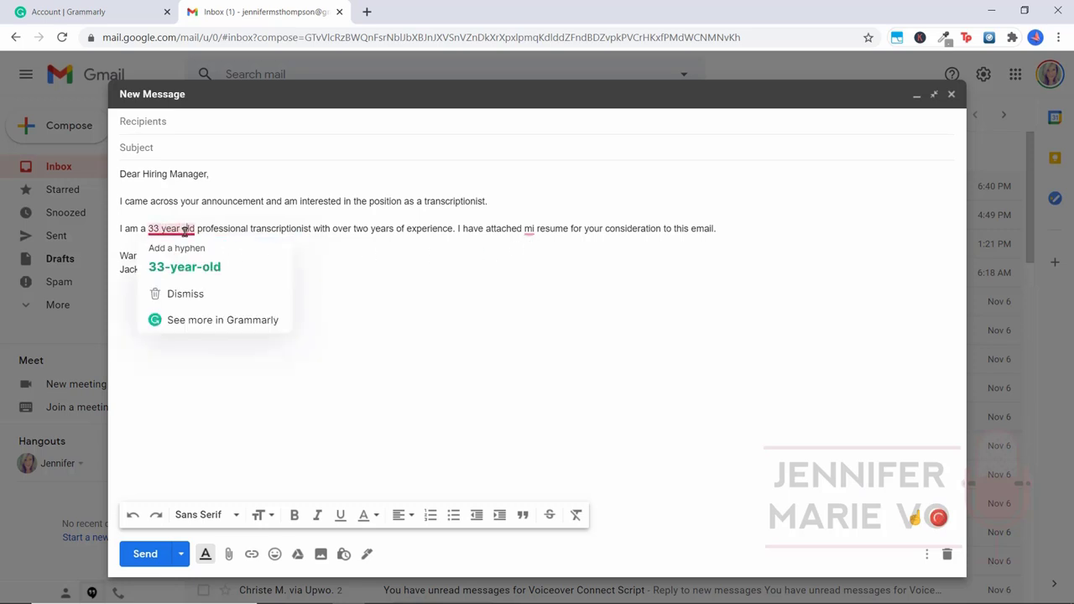
pyautogui.click(348, 203)
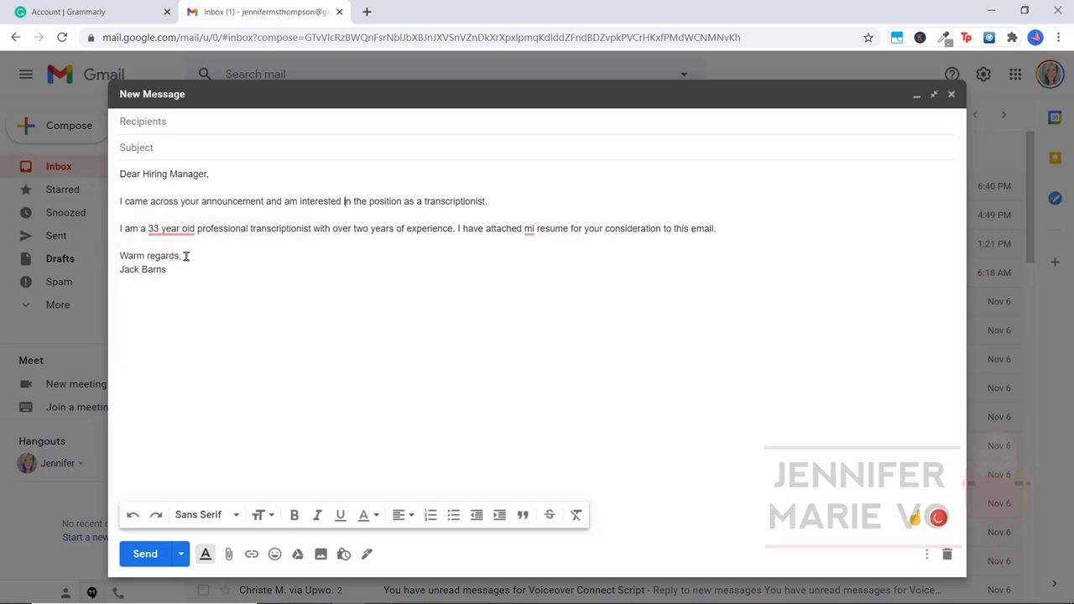
pyautogui.click(182, 230)
pyautogui.click(213, 269)
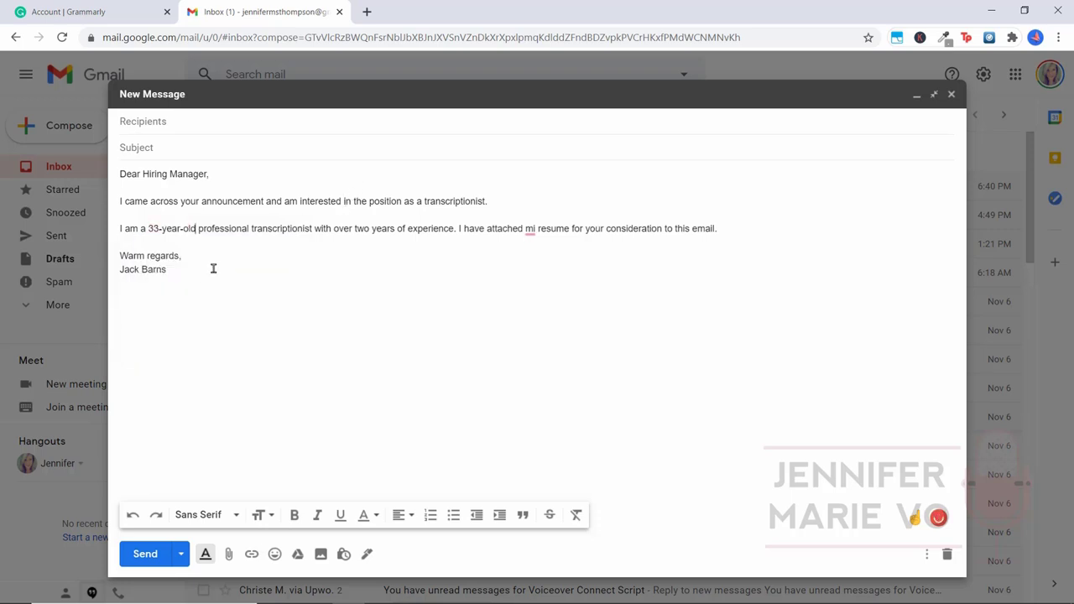
pyautogui.click(531, 230)
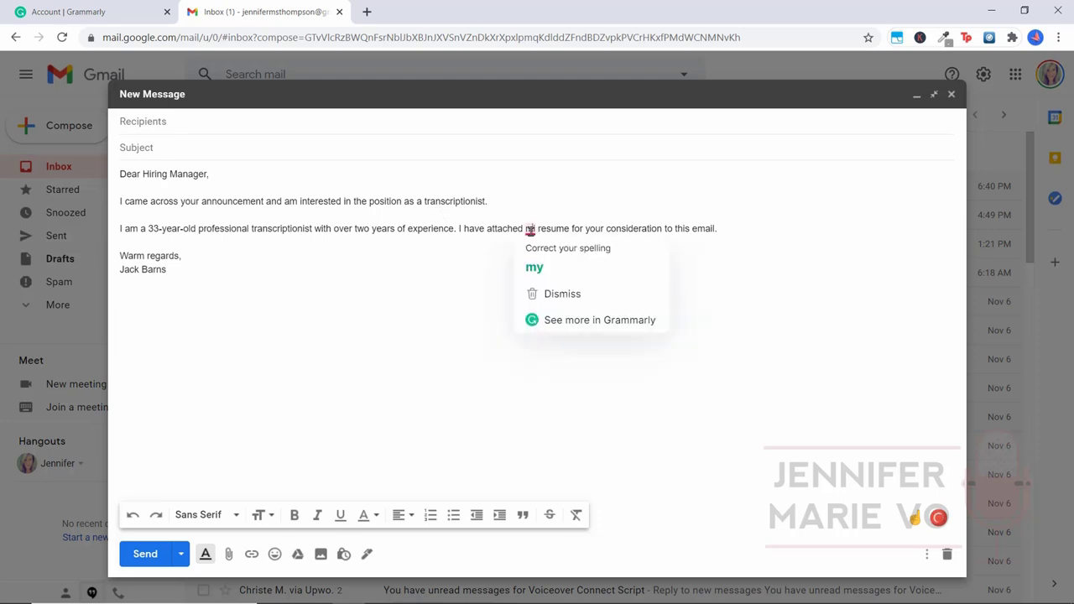
pyautogui.click(554, 269)
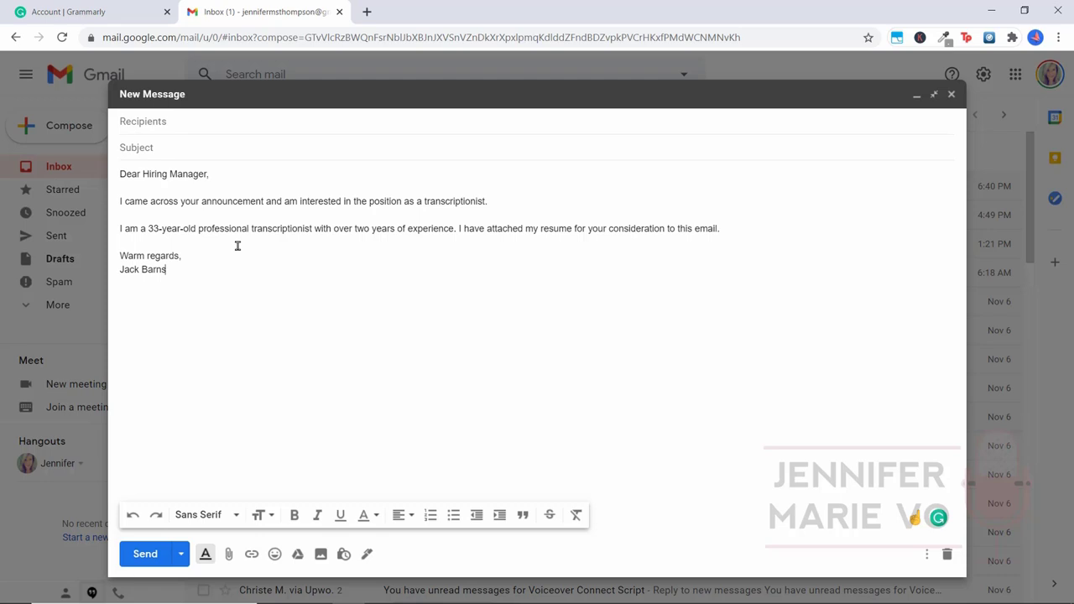
# - Copy all the text of the Grammarly demo document in Firefox
pyautogui.moveTo(656, 601)
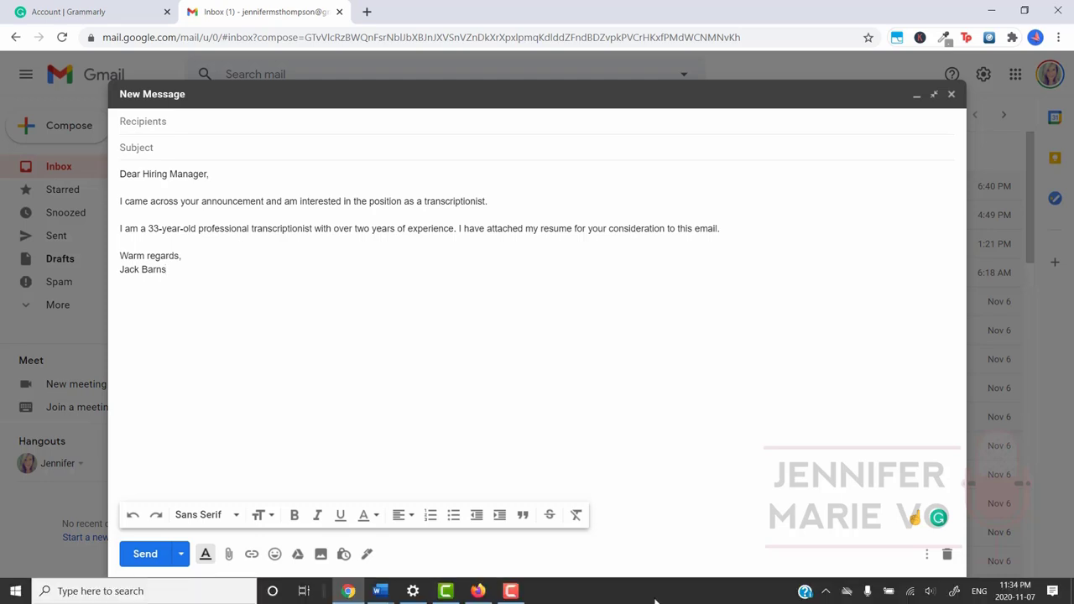
pyautogui.click(478, 591)
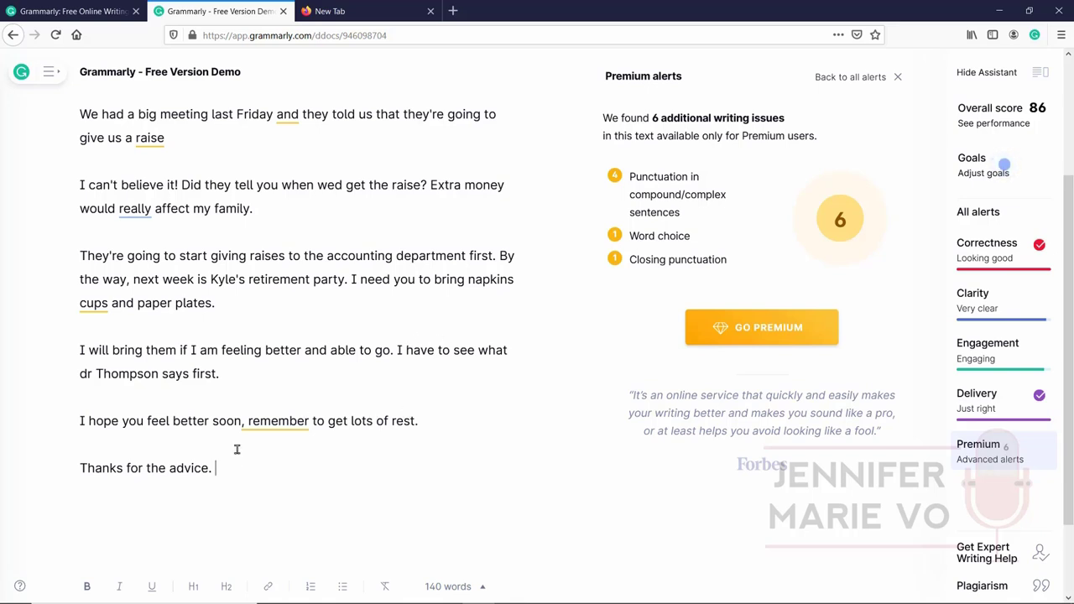
pyautogui.moveTo(235, 470); pyautogui.dragTo(66, 140)
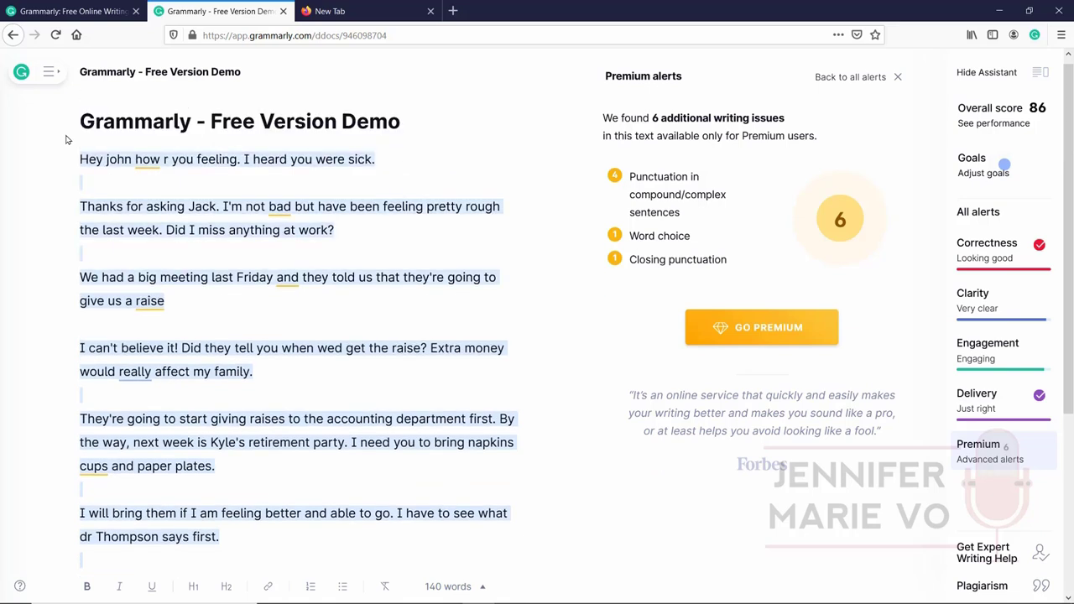
pyautogui.rightClick(115, 162)
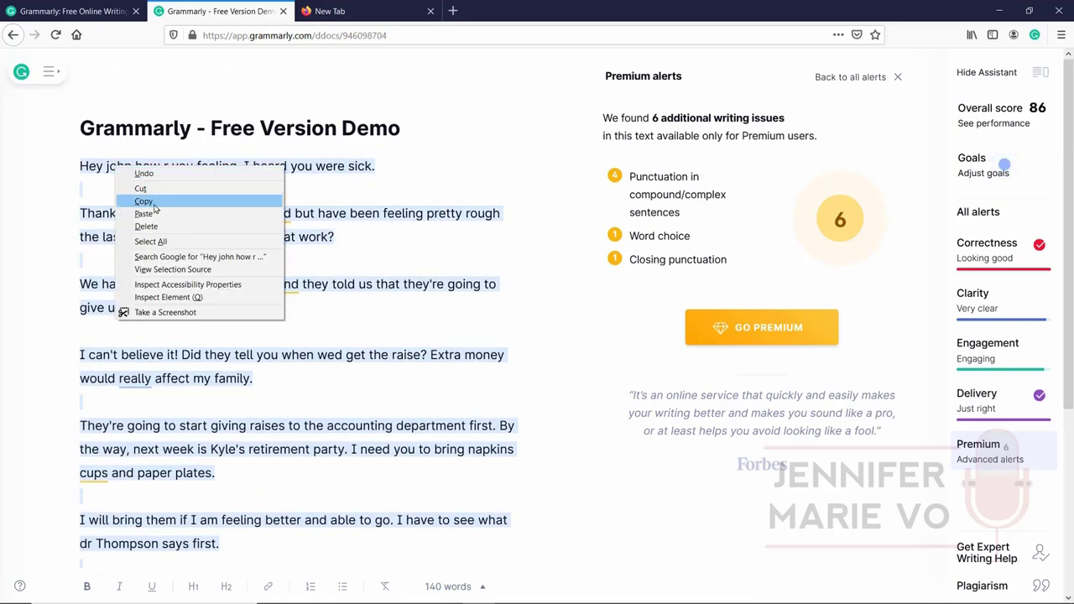
pyautogui.click(145, 202)
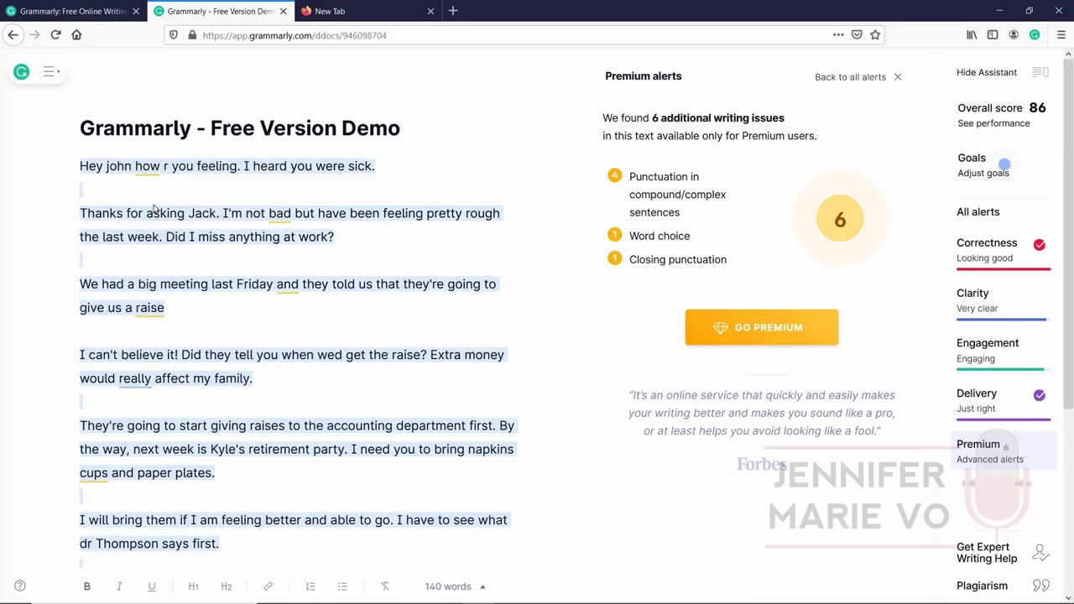
pyautogui.click(354, 253)
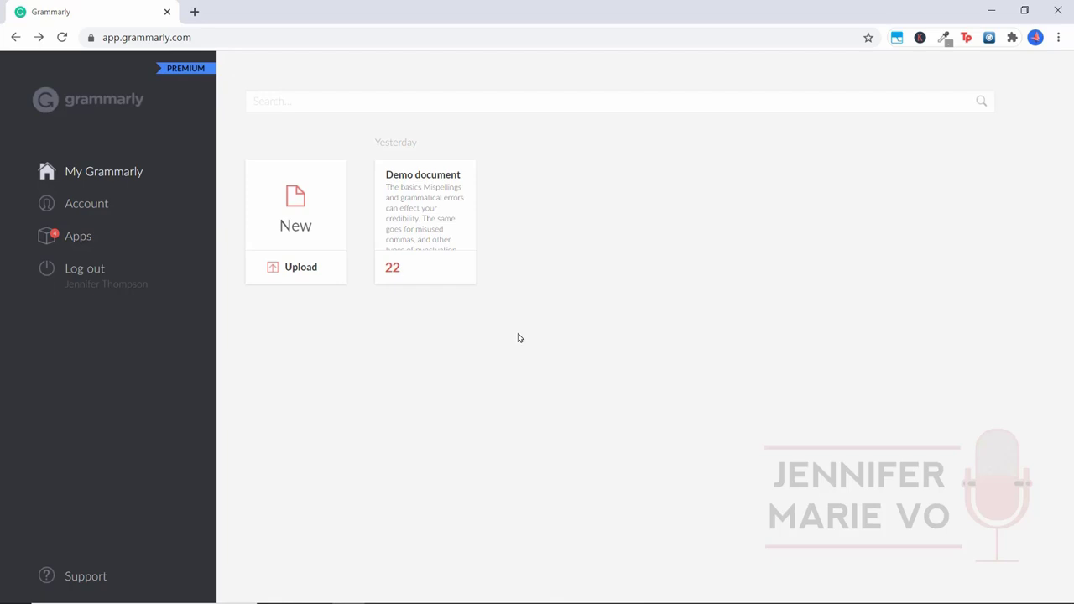
# - Create a new document and paste the copied demo text into it
pyautogui.click(296, 225)
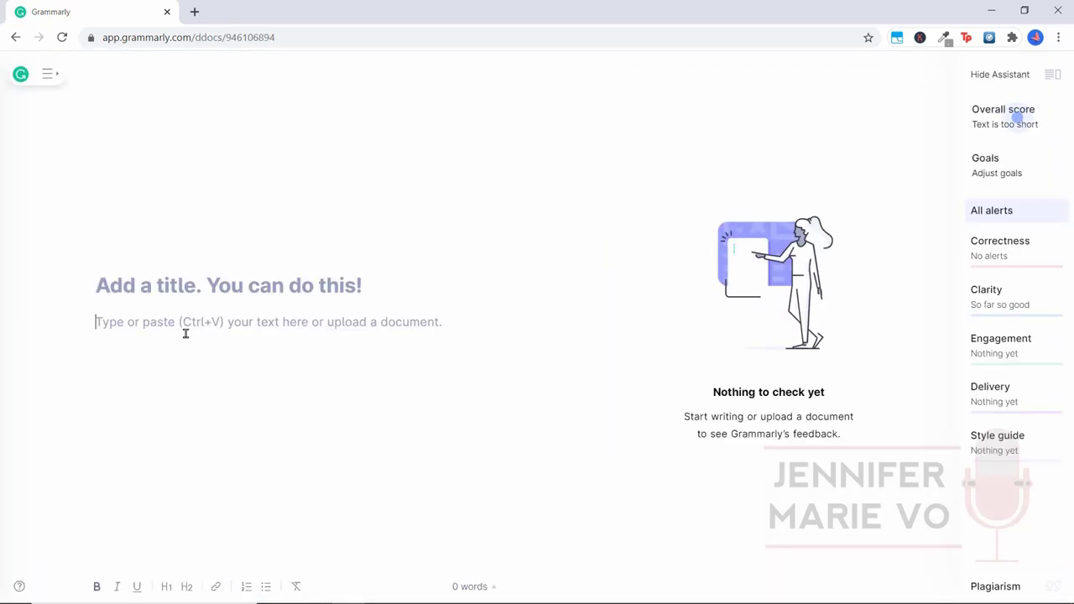
pyautogui.rightClick(182, 330)
pyautogui.click(216, 438)
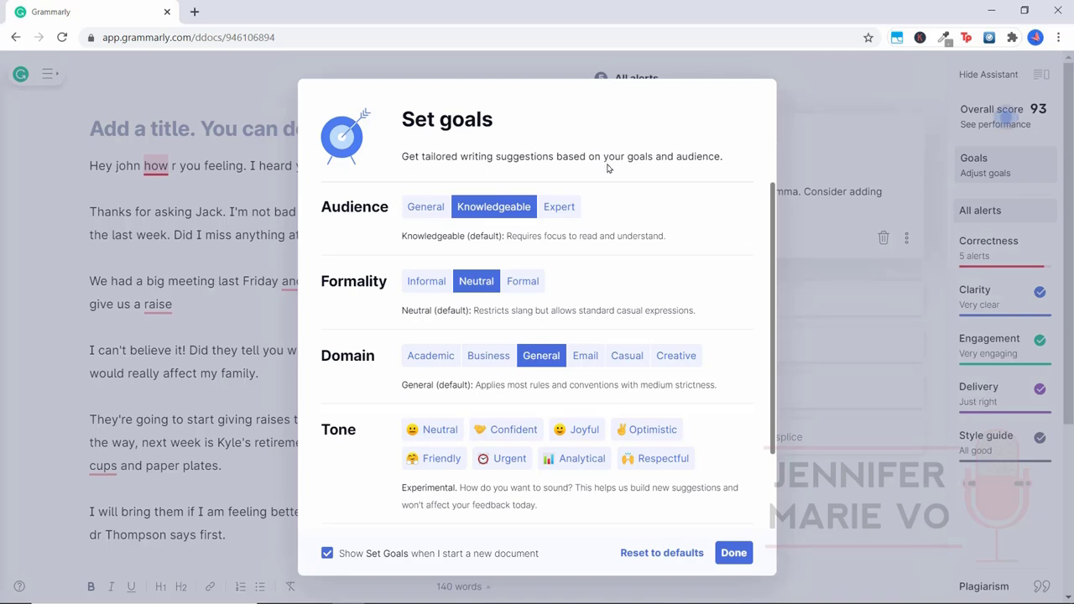
# - Try General, Expert and Informal, then settle on Knowledgeable audience, Neutral formality and Neutral tone
pyautogui.click(427, 208)
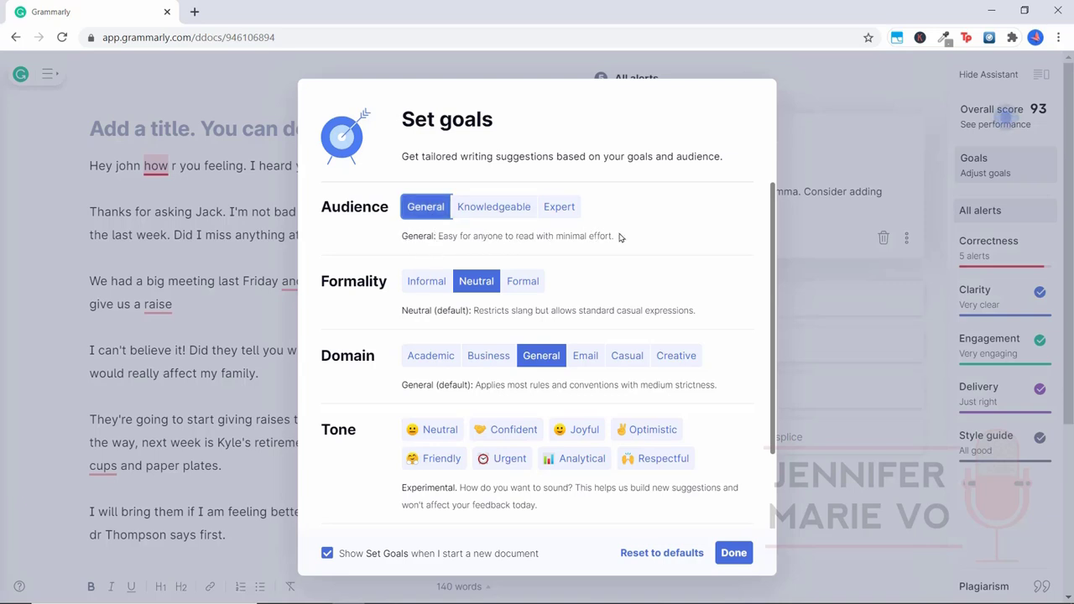
pyautogui.click(504, 215)
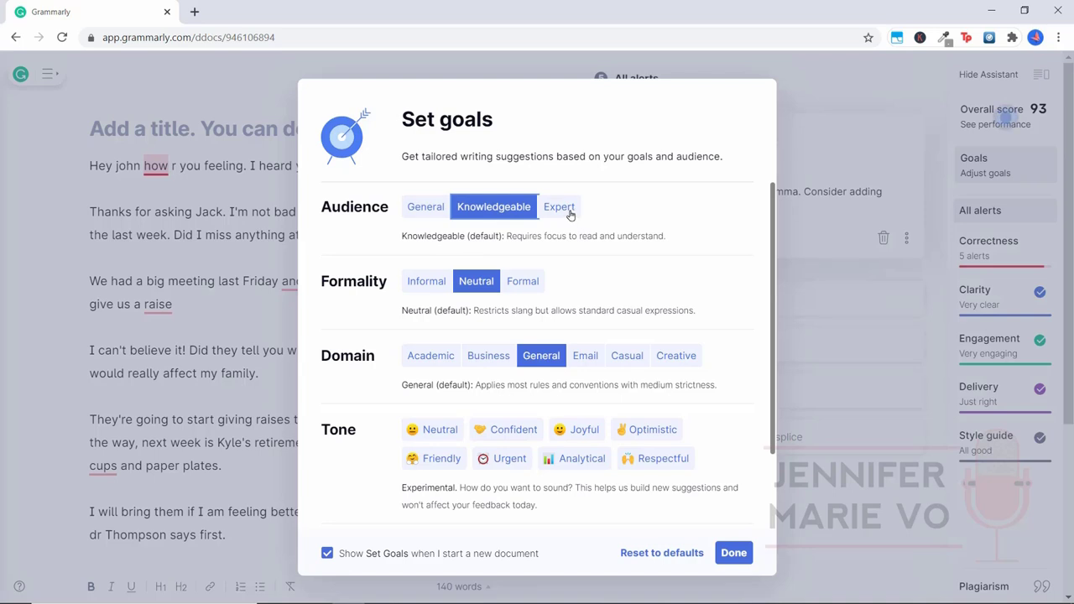
pyautogui.click(571, 212)
pyautogui.click(492, 215)
pyautogui.click(424, 283)
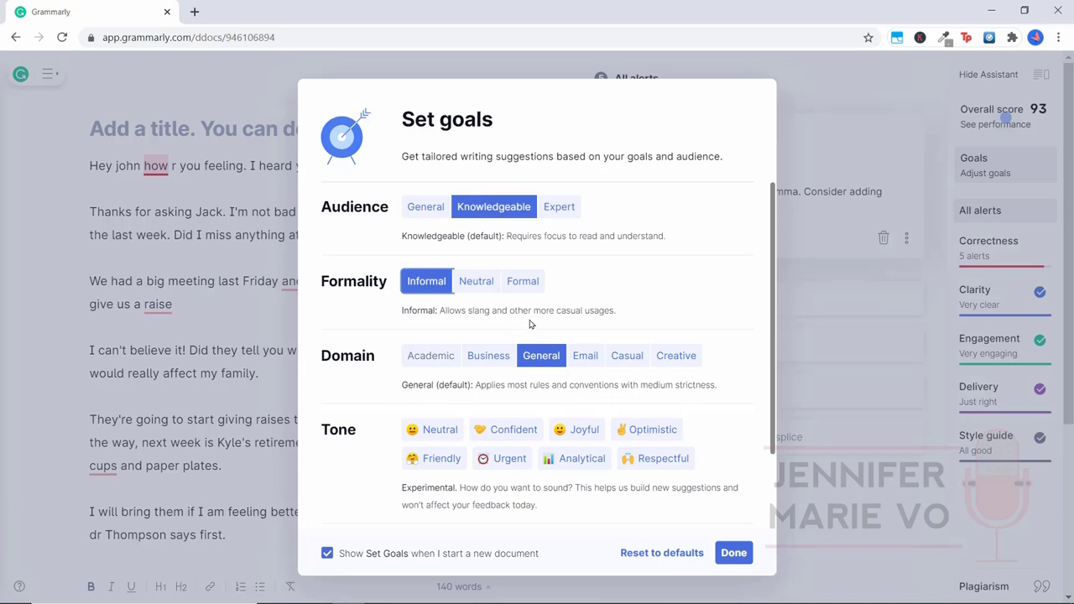
pyautogui.click(485, 285)
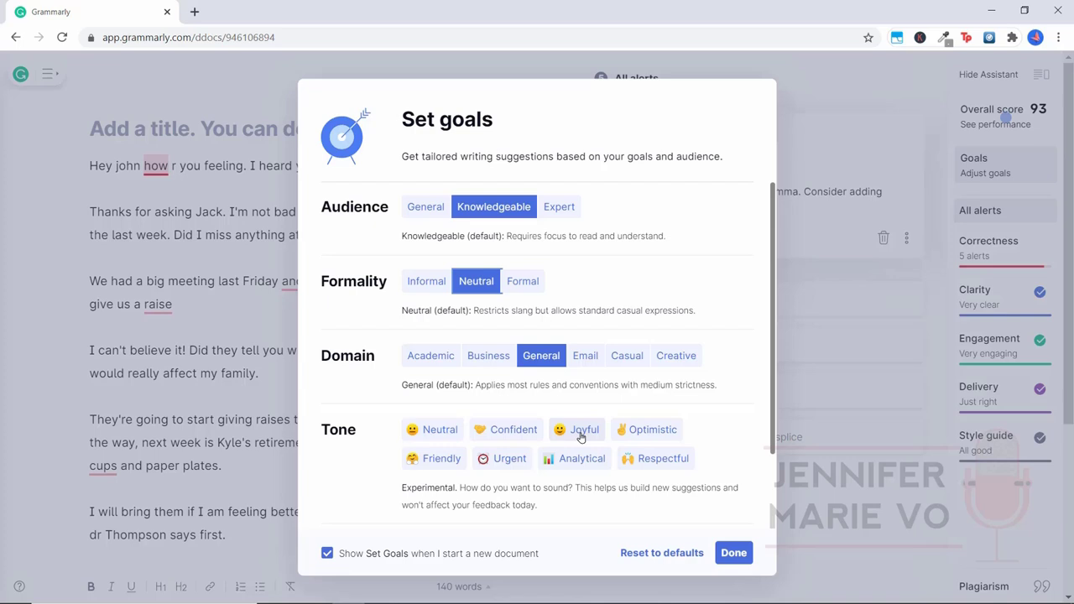
pyautogui.click(443, 438)
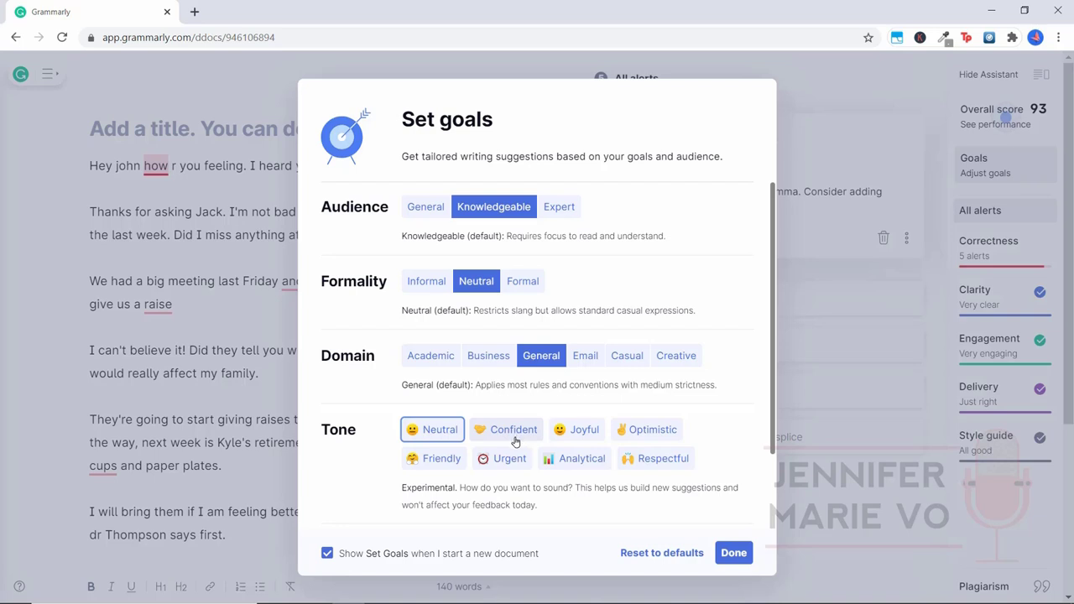
# - Save the writing goals, add the comma before 'how' and capitalise 'John'
pyautogui.click(734, 553)
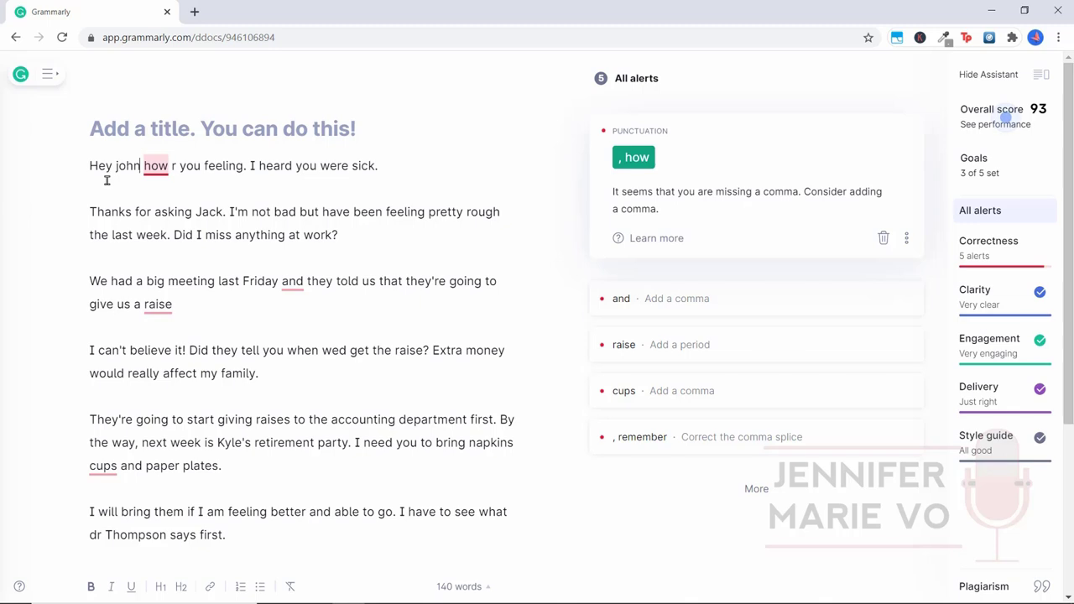
pyautogui.click(646, 161)
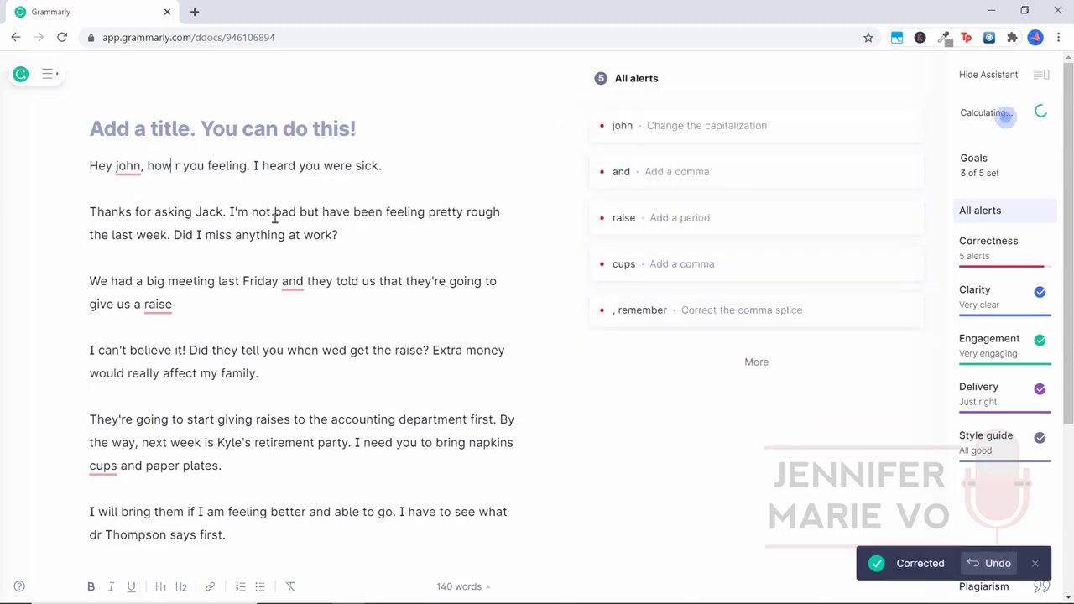
pyautogui.click(130, 167)
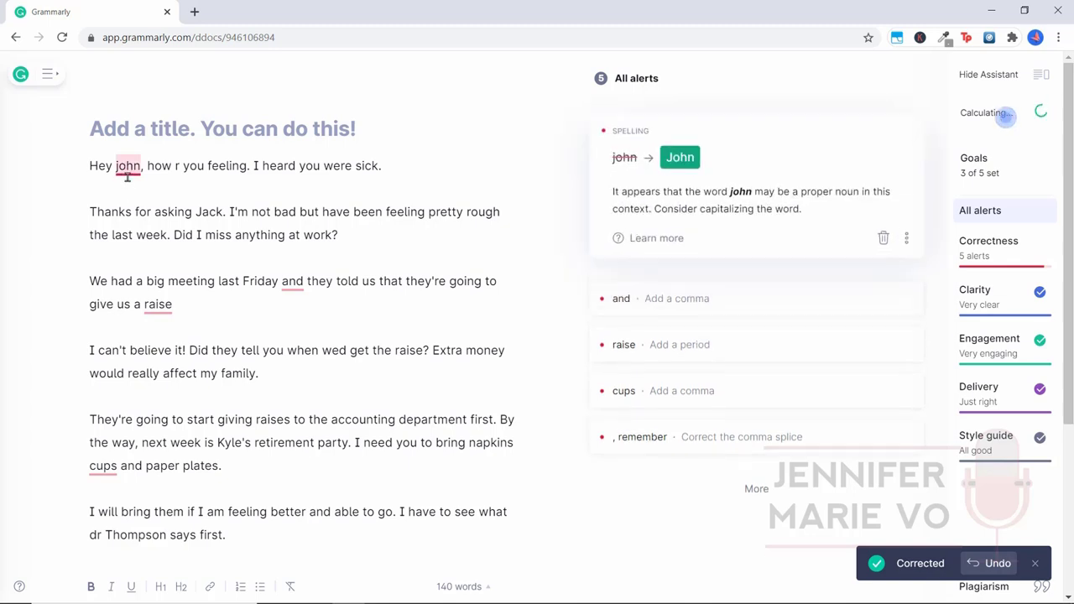
pyautogui.click(686, 162)
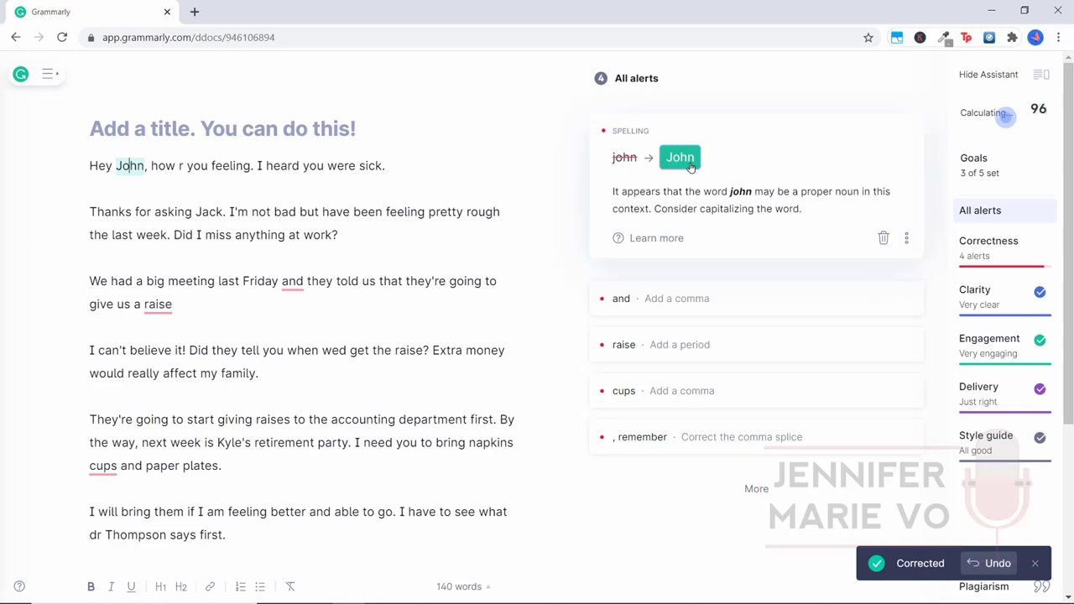
pyautogui.click(259, 168)
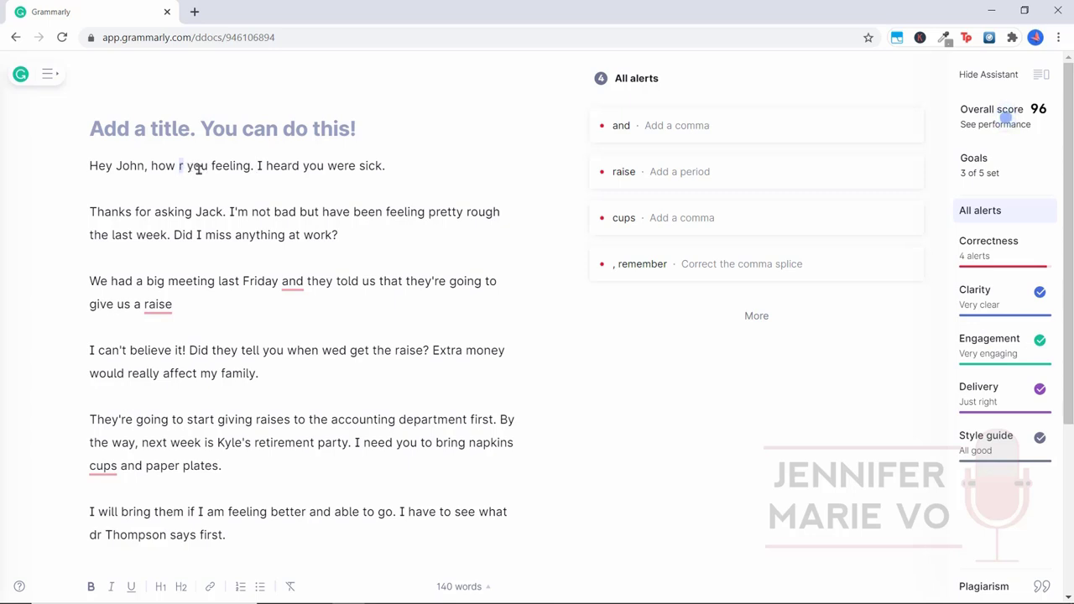
# - Replace 'r' with 'are' and end 'how are you feeling' with a question mark
pyautogui.click(209, 169)
pyautogui.write('are')
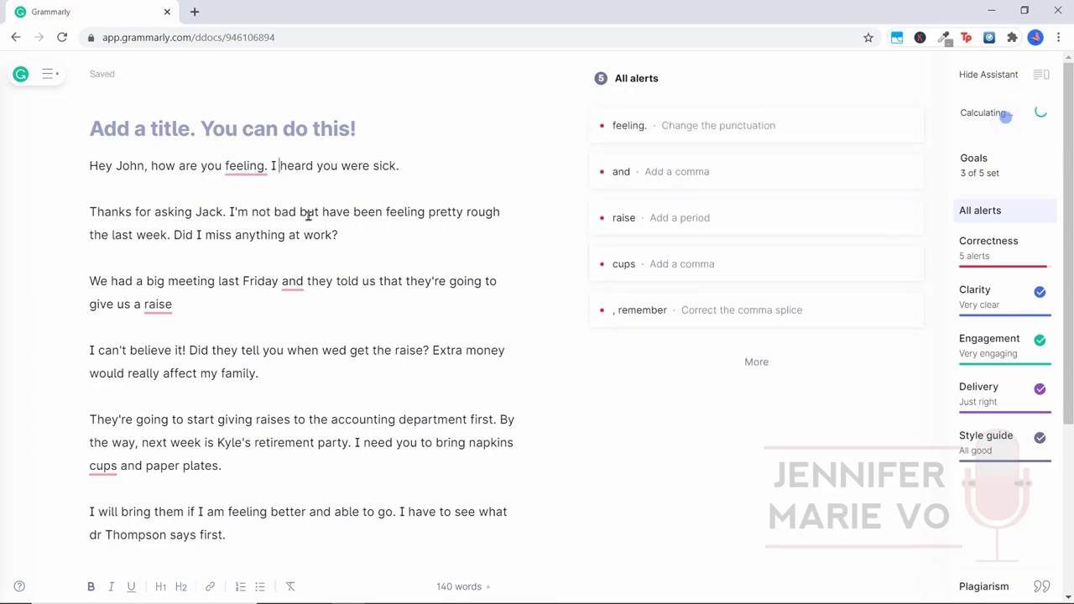
pyautogui.click(254, 167)
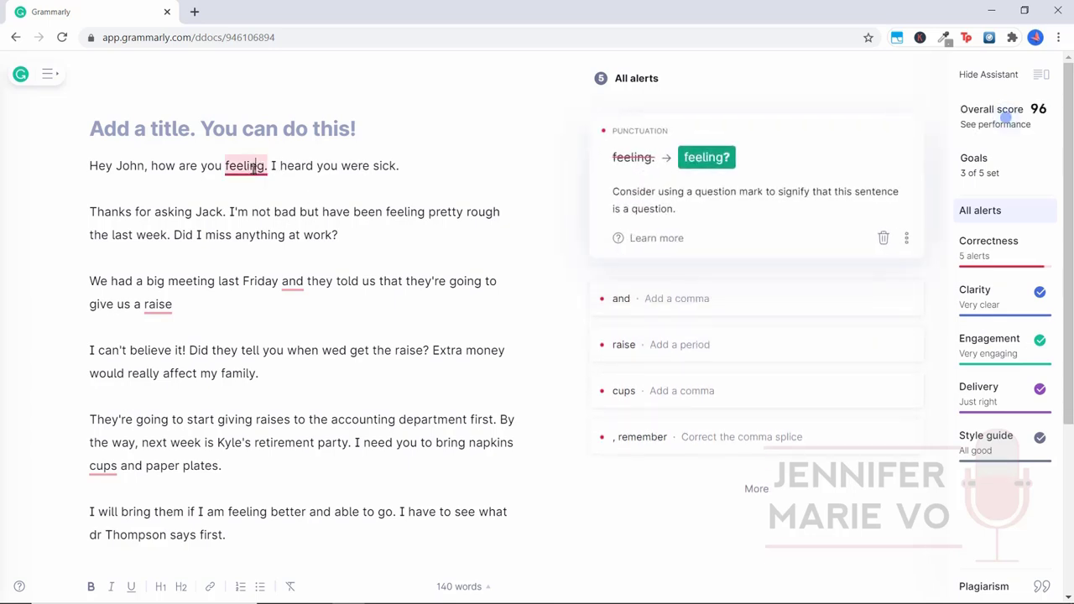
pyautogui.click(712, 171)
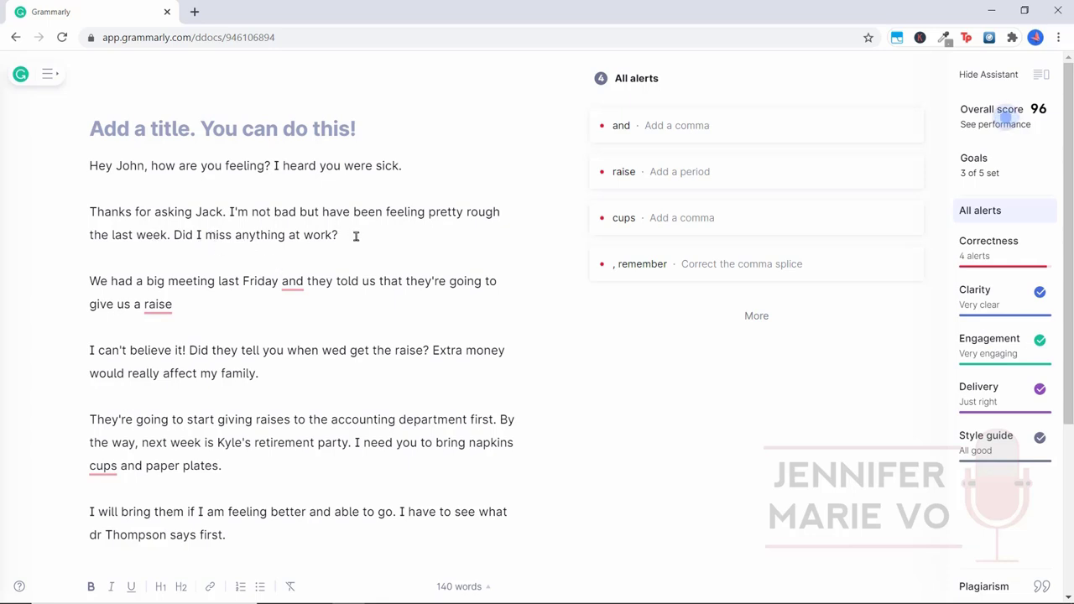
# - Add a comma before 'Jack', a comma after 'Friday', and a period after 'raise'
pyautogui.click(198, 215)
pyautogui.write(',')
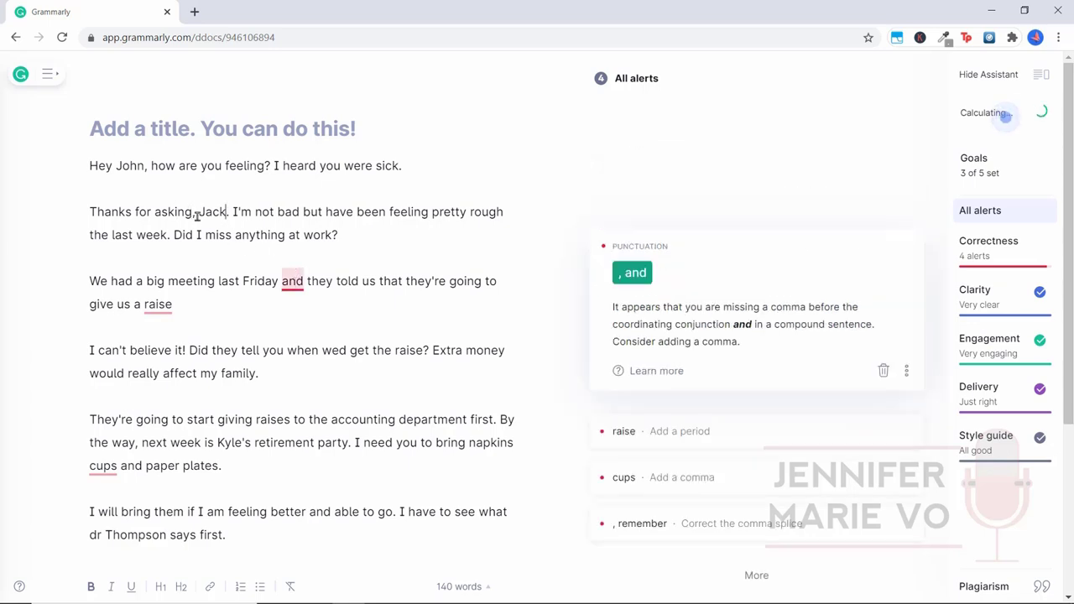
pyautogui.click(158, 304)
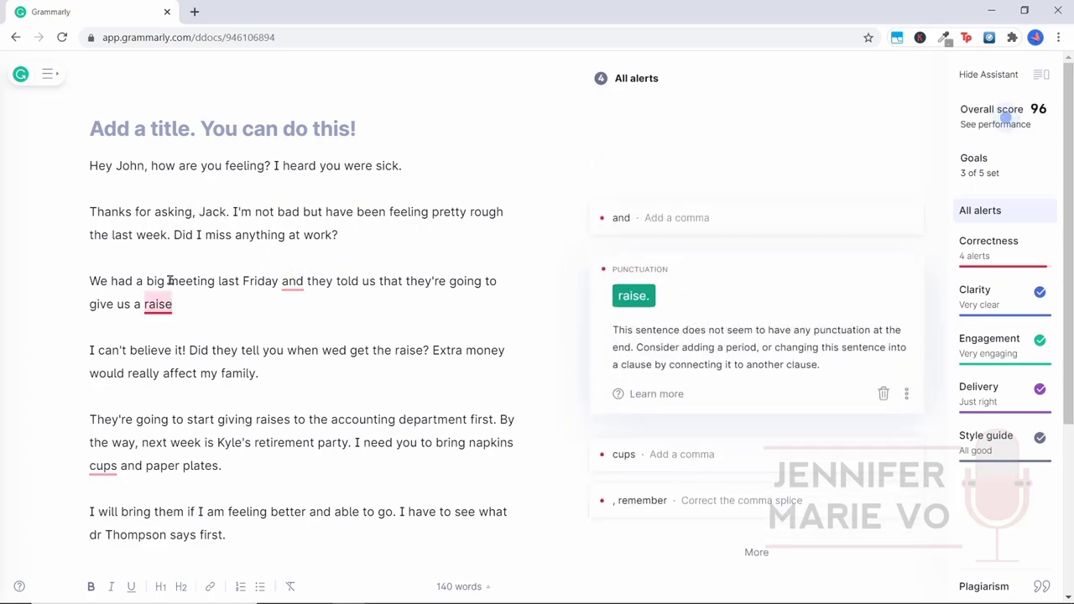
pyautogui.click(289, 282)
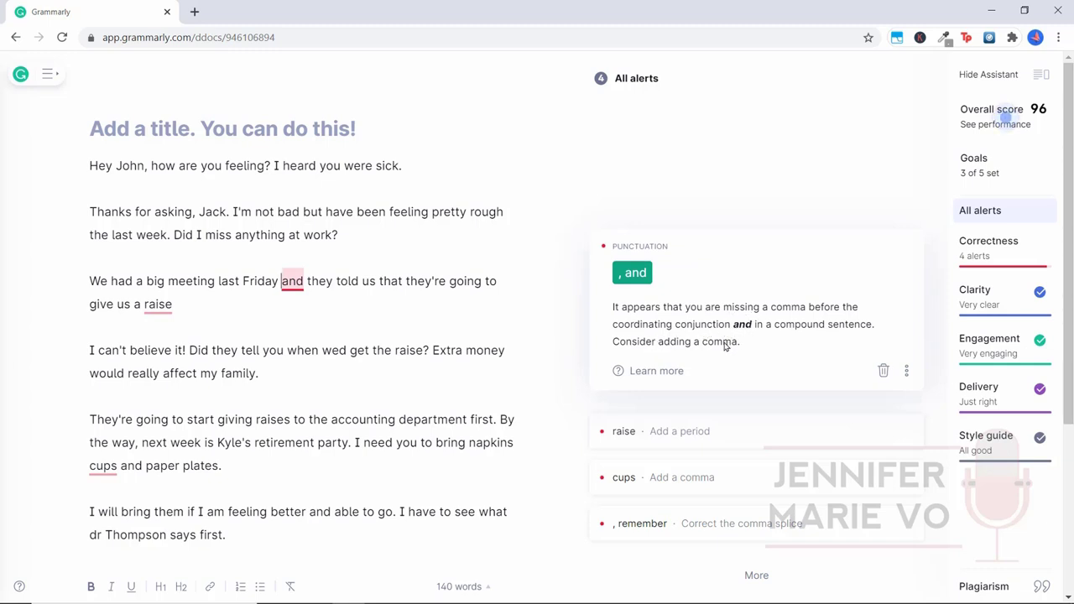
pyautogui.click(635, 276)
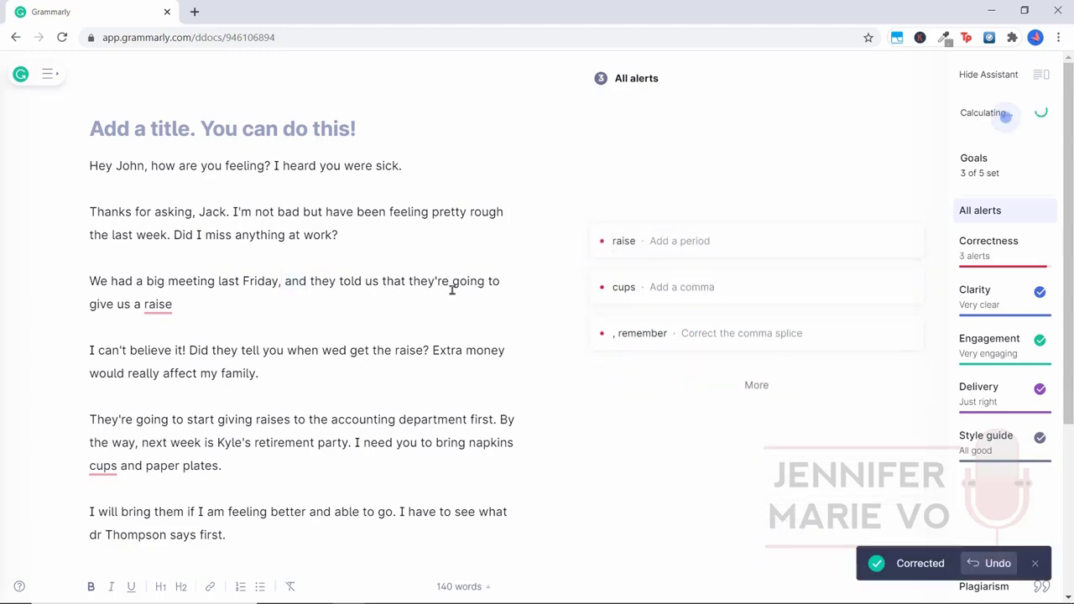
pyautogui.click(166, 303)
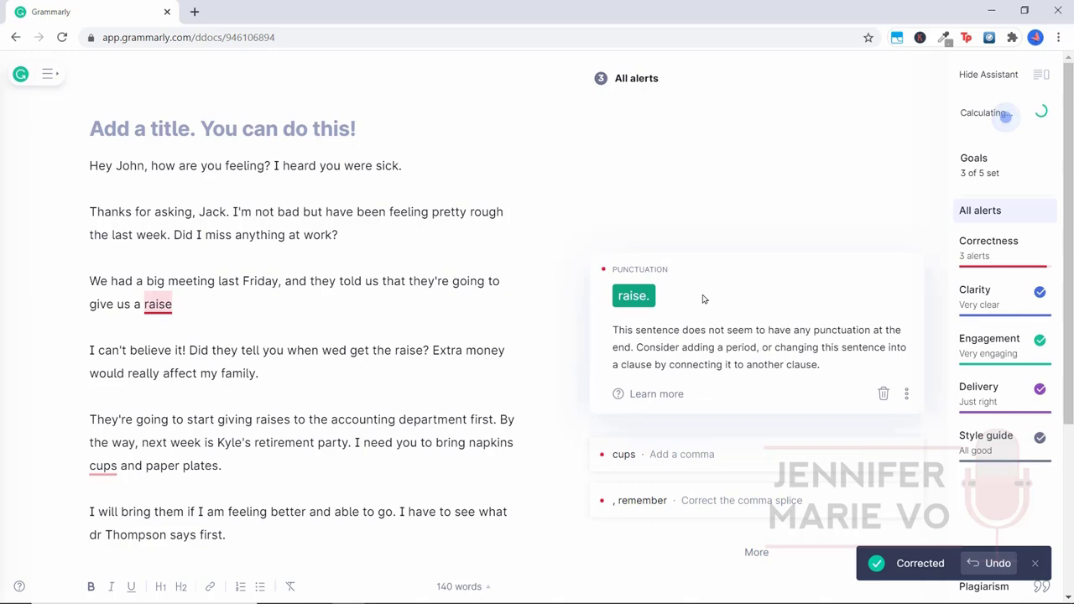
pyautogui.click(635, 295)
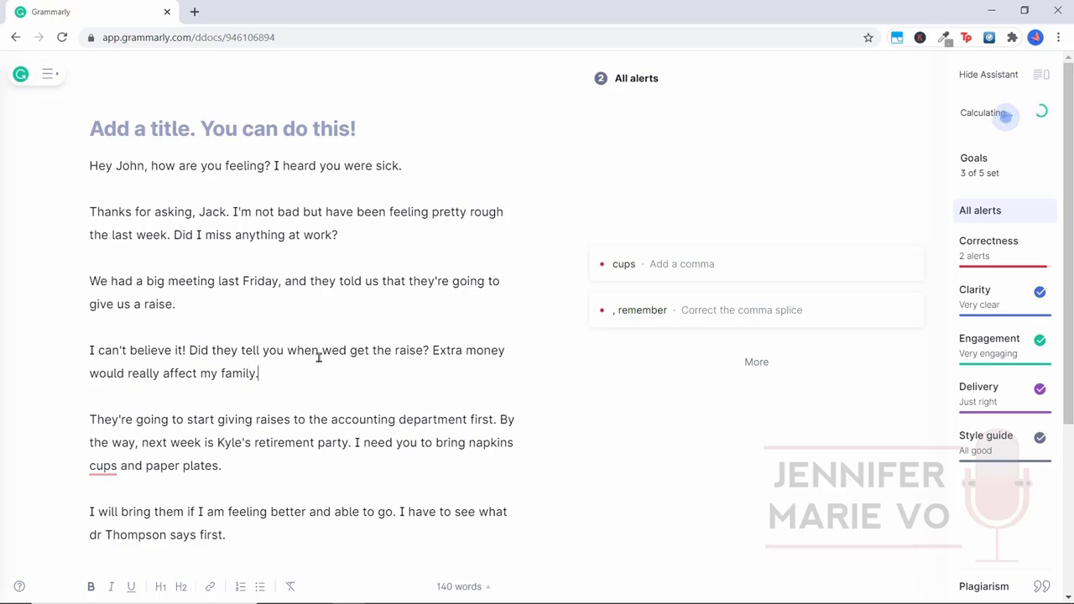
# - Insert an apostrophe to turn 'wed' into 'we'd'
pyautogui.doubleClick(345, 352)
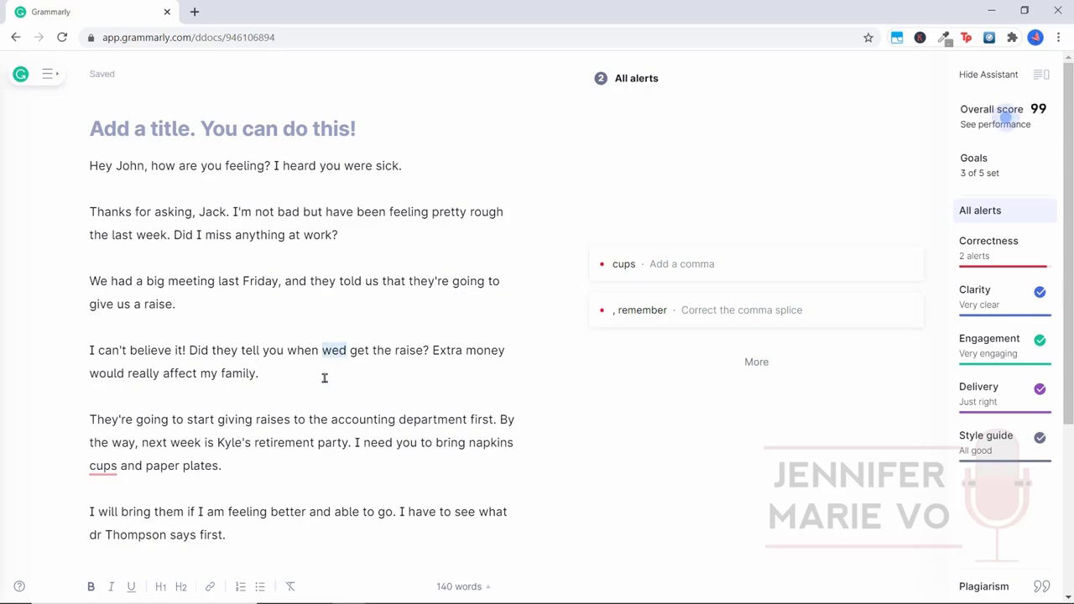
pyautogui.click(338, 350)
pyautogui.click(358, 377)
pyautogui.write("'")
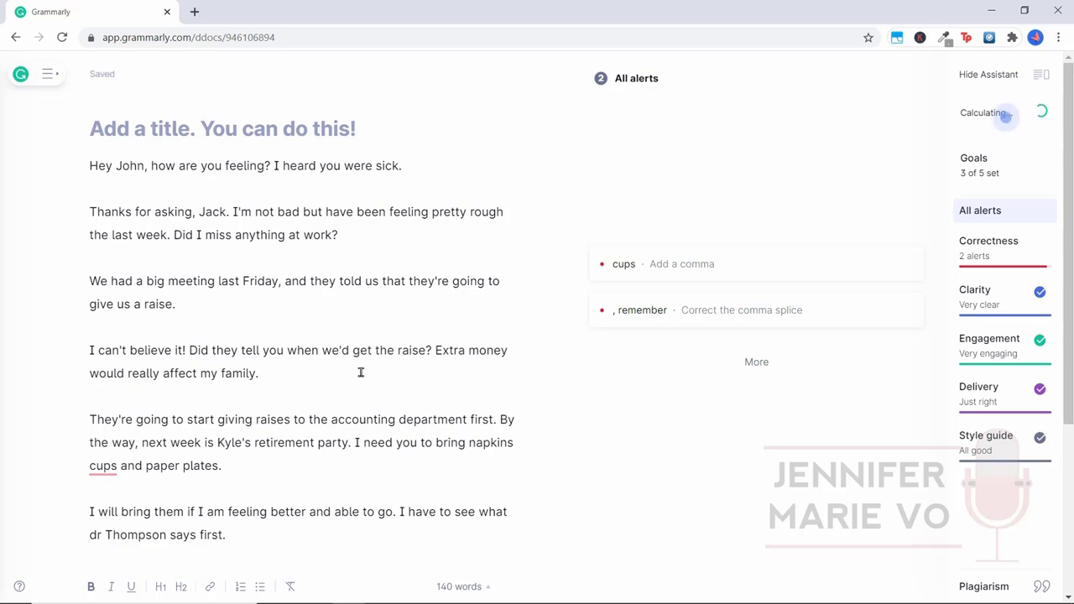
# - Add the commas so the list reads 'napkins, cups, and paper plates.'
pyautogui.scroll(-2, 361, 373)
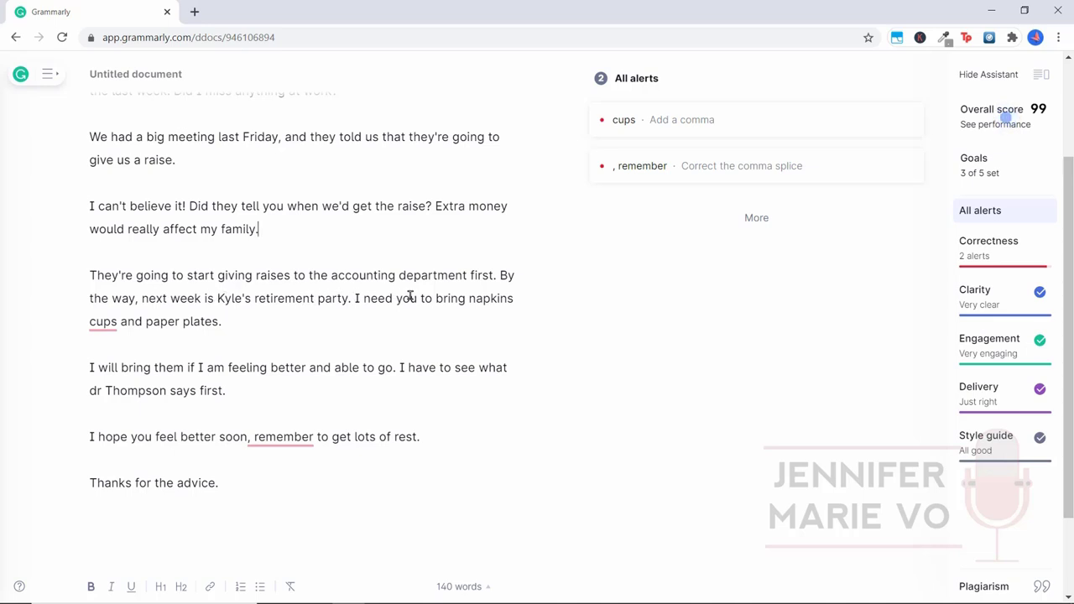
pyautogui.click(100, 322)
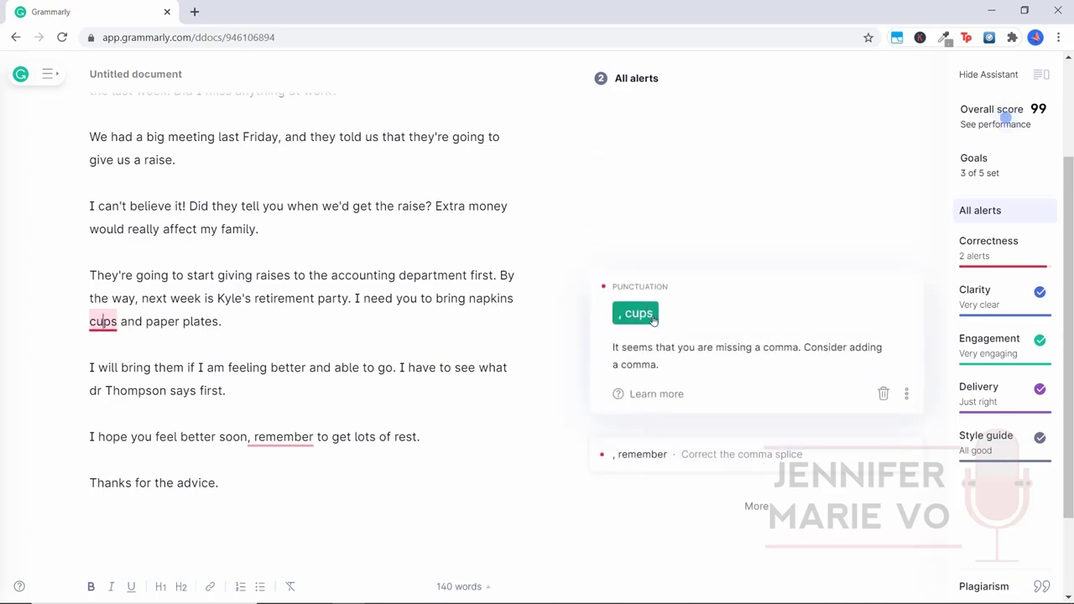
pyautogui.click(645, 321)
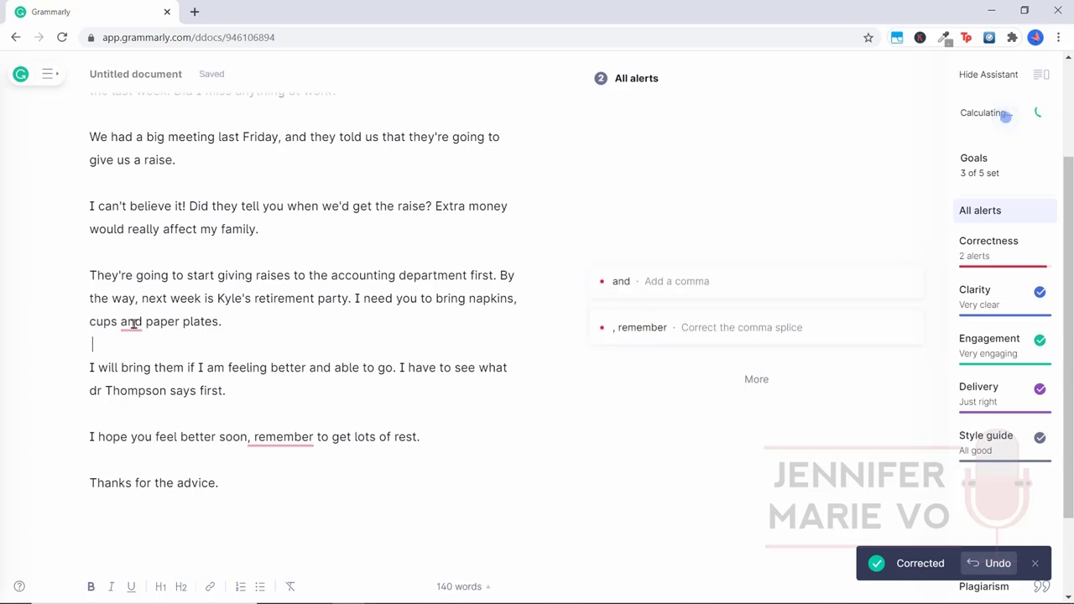
pyautogui.click(131, 322)
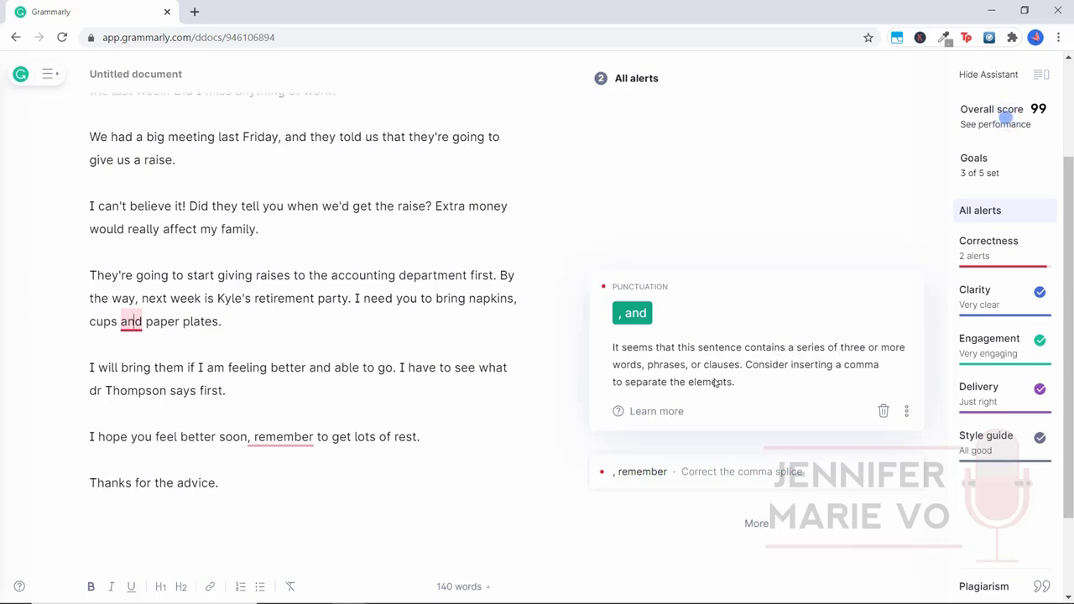
pyautogui.click(633, 313)
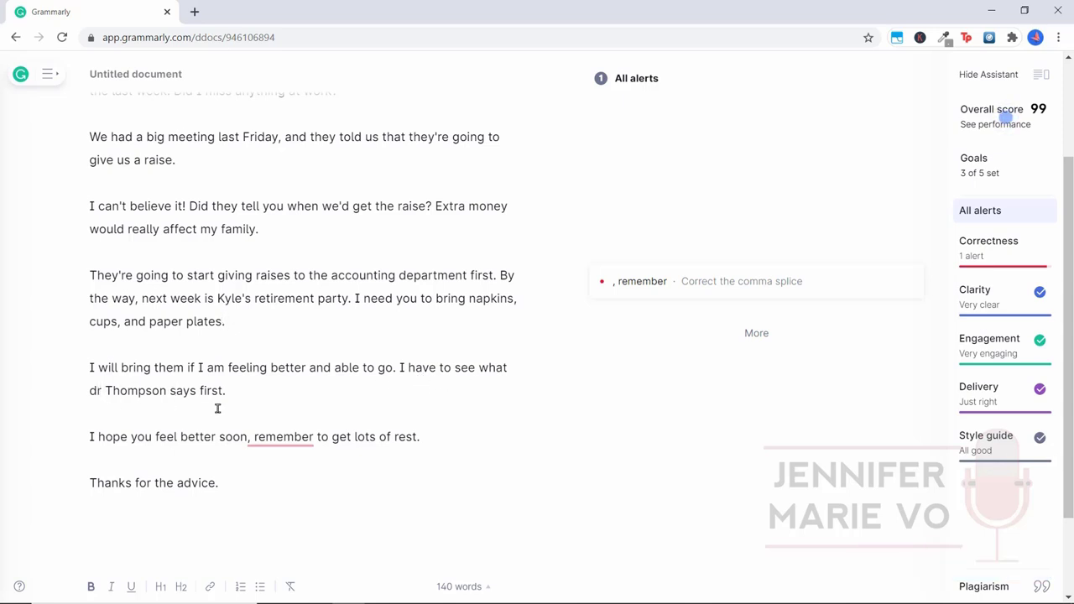
# - Retype 'dr' as 'Dr' and accept the period suggestion, giving 'Dr. Thompson says first.'
pyautogui.scroll(-1, 394, 411)
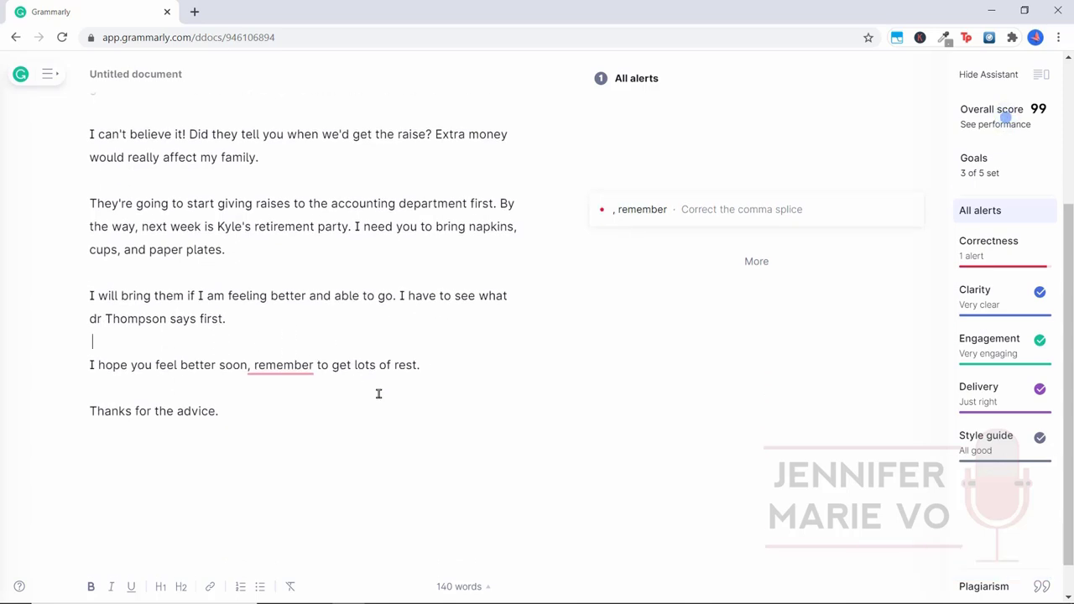
pyautogui.click(113, 337)
pyautogui.moveTo(100, 324); pyautogui.dragTo(87, 321)
pyautogui.click(102, 319)
pyautogui.doubleClick(98, 319)
pyautogui.click(120, 342)
pyautogui.moveTo(106, 319); pyautogui.dragTo(89, 320)
pyautogui.write('Dr')
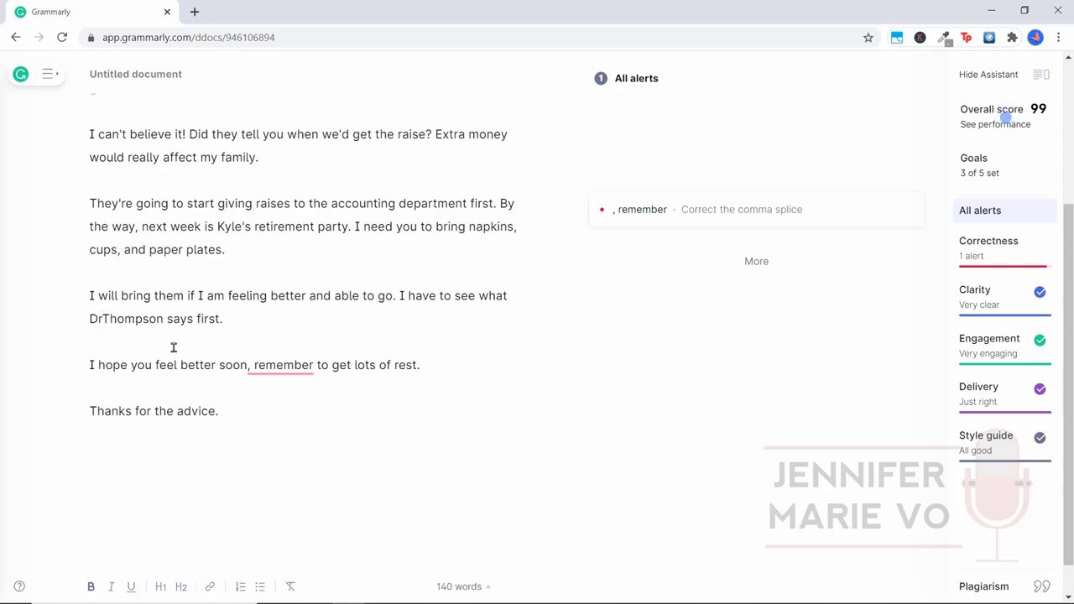
pyautogui.click(195, 387)
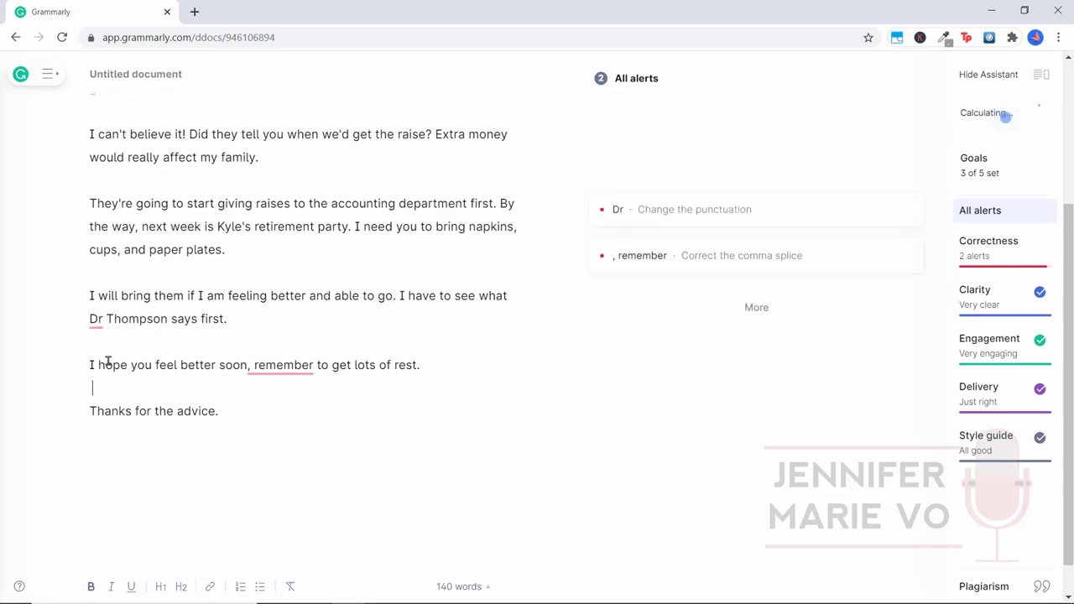
pyautogui.click(95, 319)
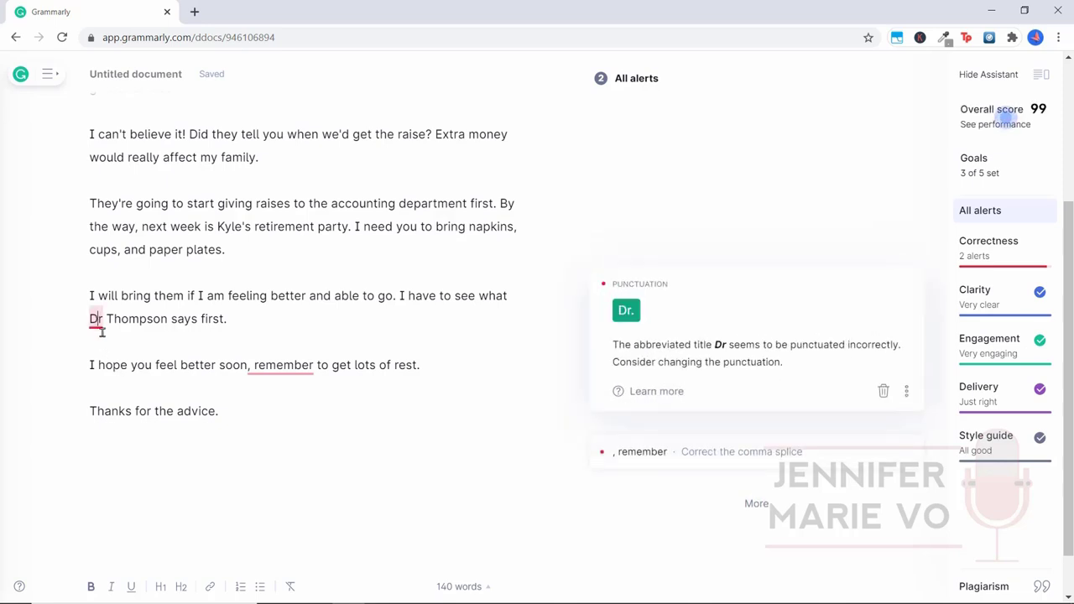
pyautogui.click(626, 311)
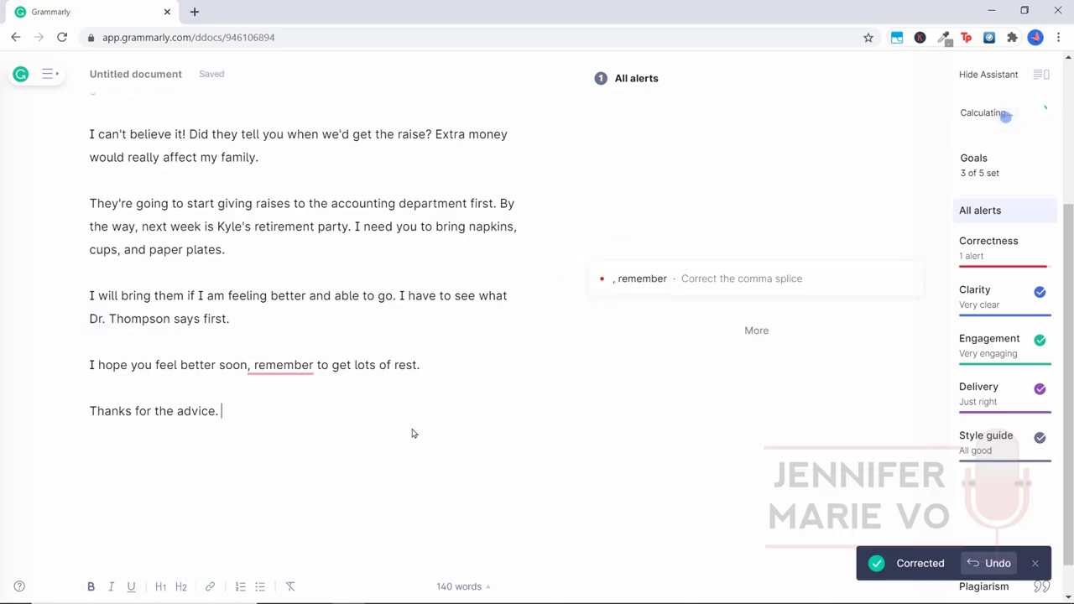
# - Fix the comma splice with a semicolon: 'I hope you feel better soon; remember to get lots of rest.'
pyautogui.click(277, 366)
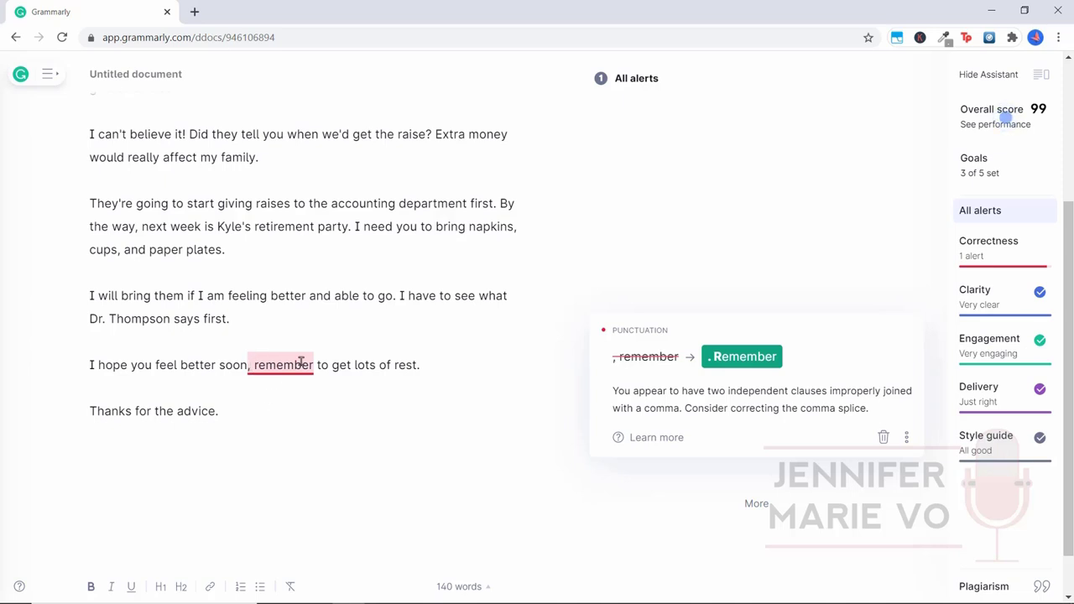
pyautogui.press('BackSpace')
pyautogui.write('.')
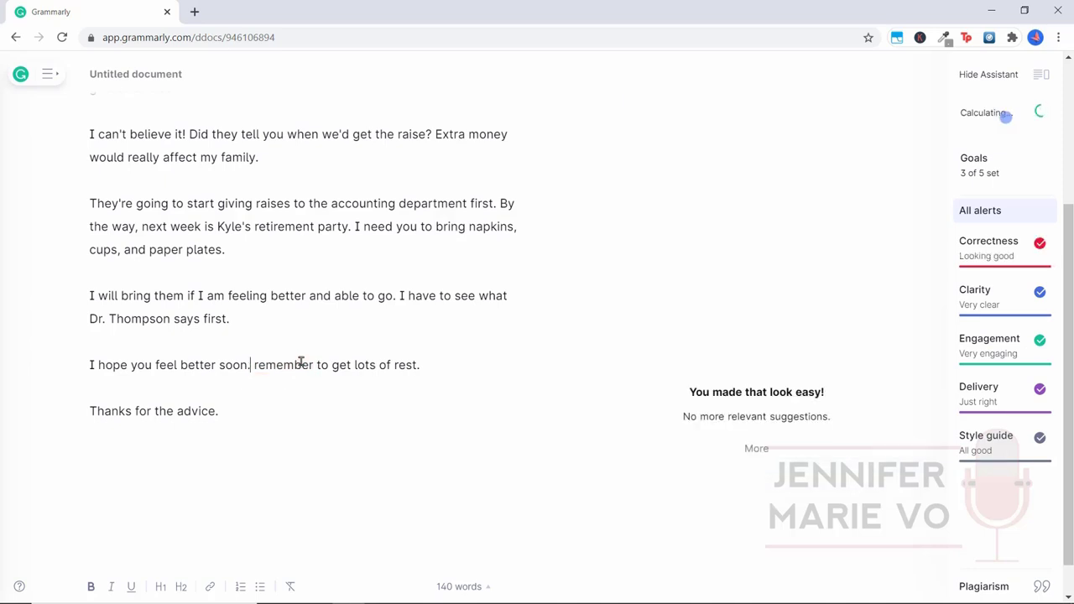
pyautogui.press('Delete')
pyautogui.write('R')
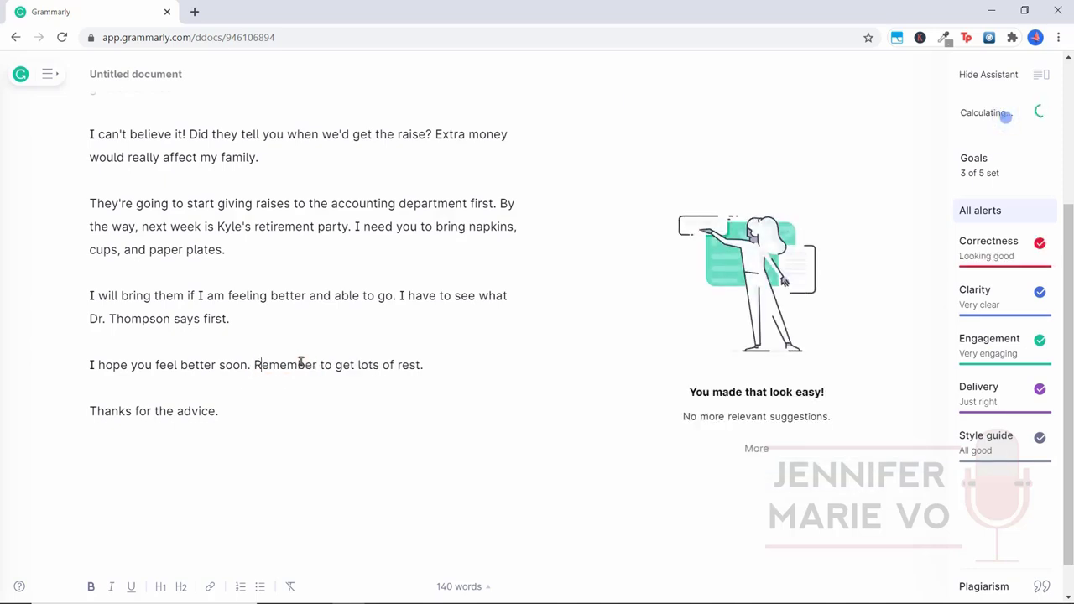
pyautogui.click(333, 406)
pyautogui.click(259, 366)
pyautogui.press('BackSpace')
pyautogui.press('BackSpace')
pyautogui.press('BackSpace')
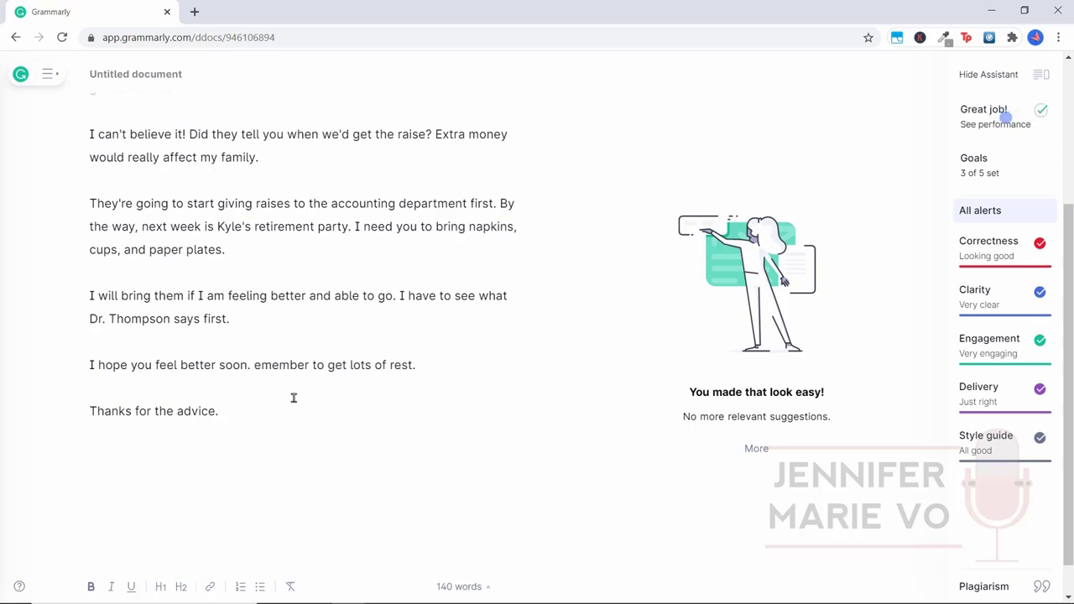
pyautogui.write('; r')
pyautogui.click(311, 316)
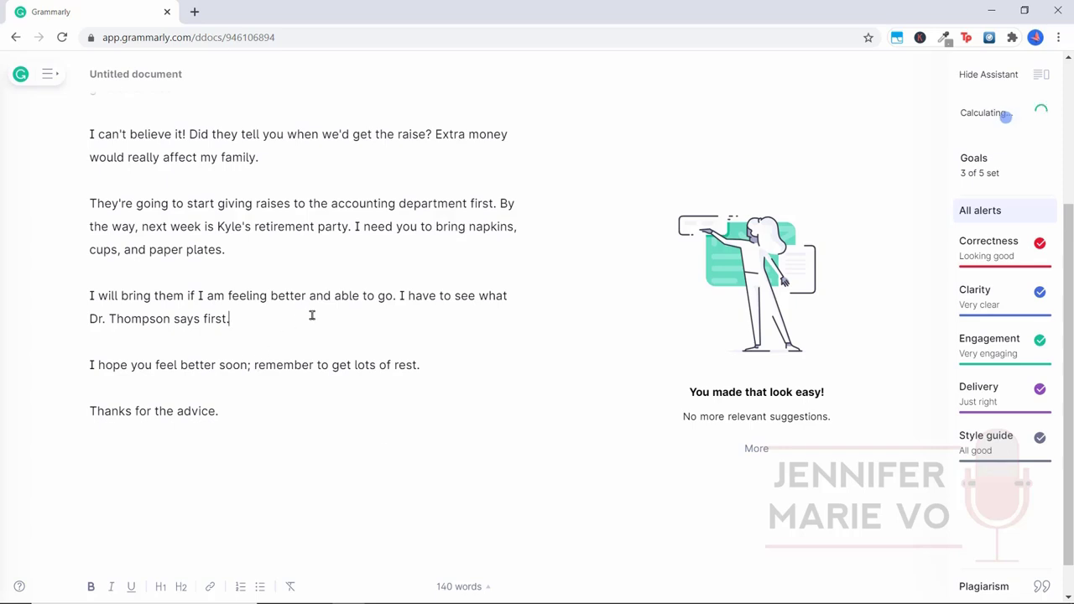
pyautogui.click(380, 414)
pyautogui.scroll(3, 664, 445)
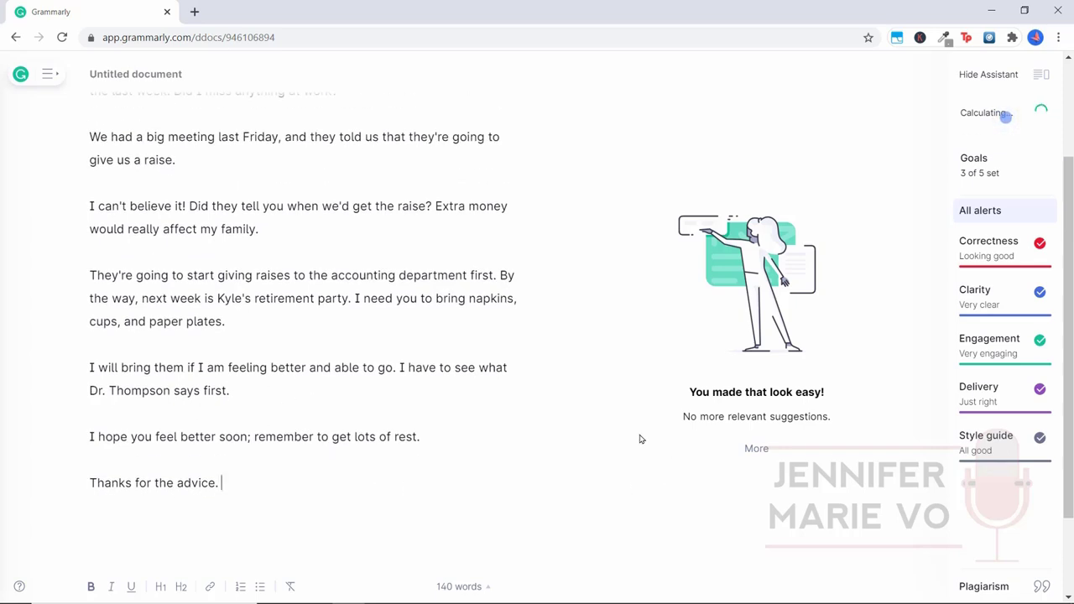
# - Review the Correctness, Clarity, Engagement and Delivery feedback cards in turn
pyautogui.scroll(2, 547, 462)
pyautogui.click(402, 165)
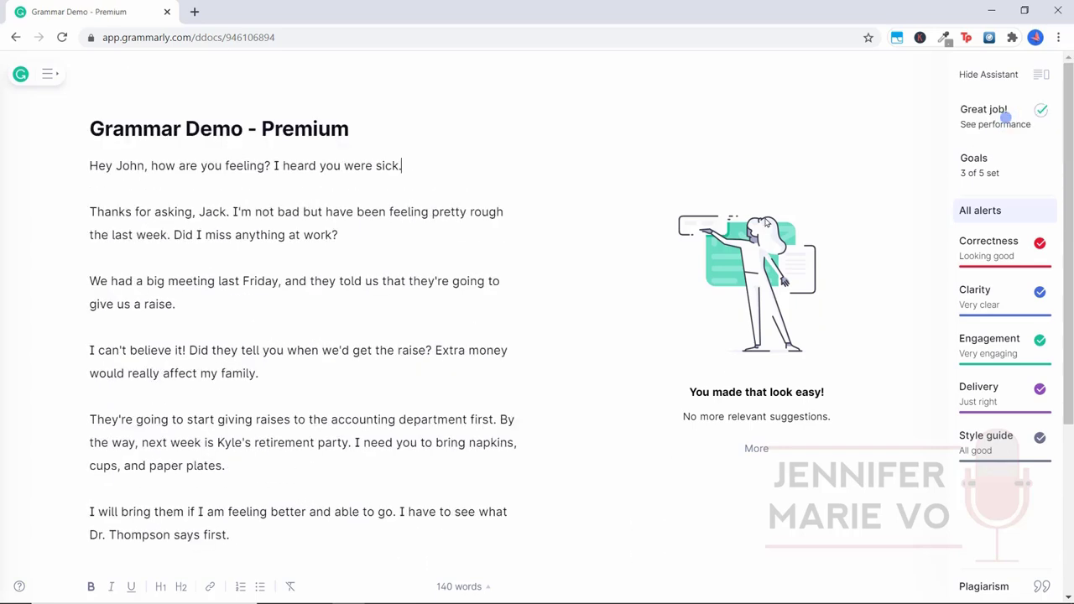
pyautogui.click(991, 252)
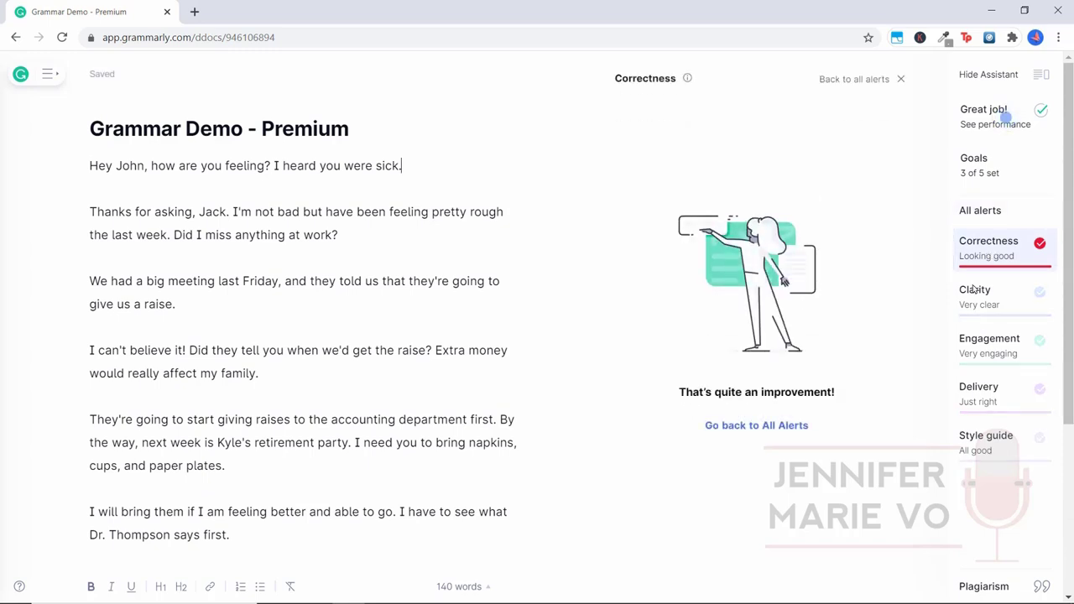
pyautogui.click(1010, 303)
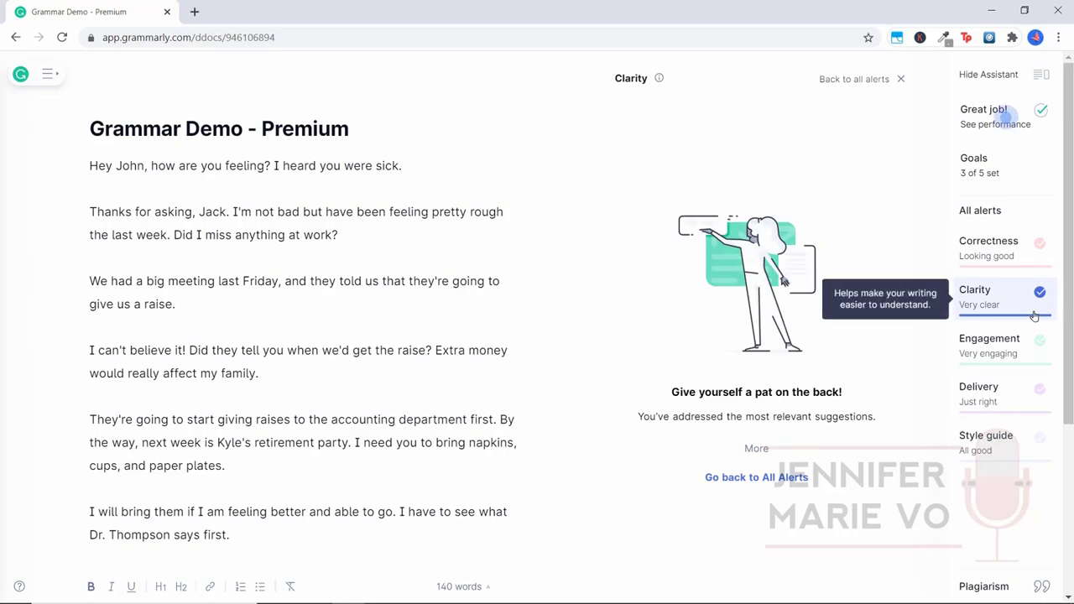
pyautogui.click(1011, 353)
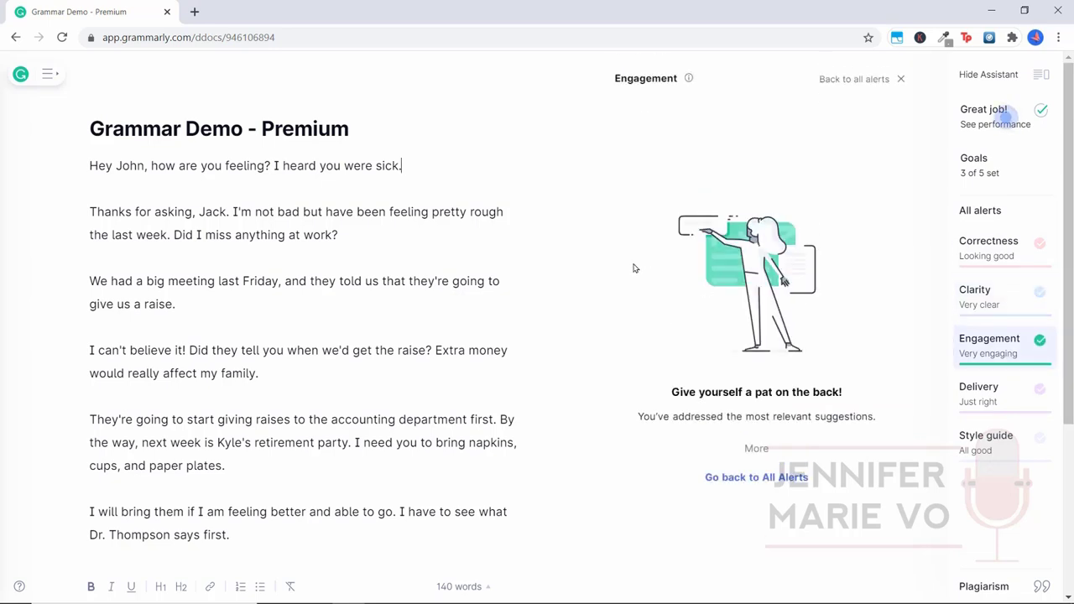
pyautogui.click(982, 395)
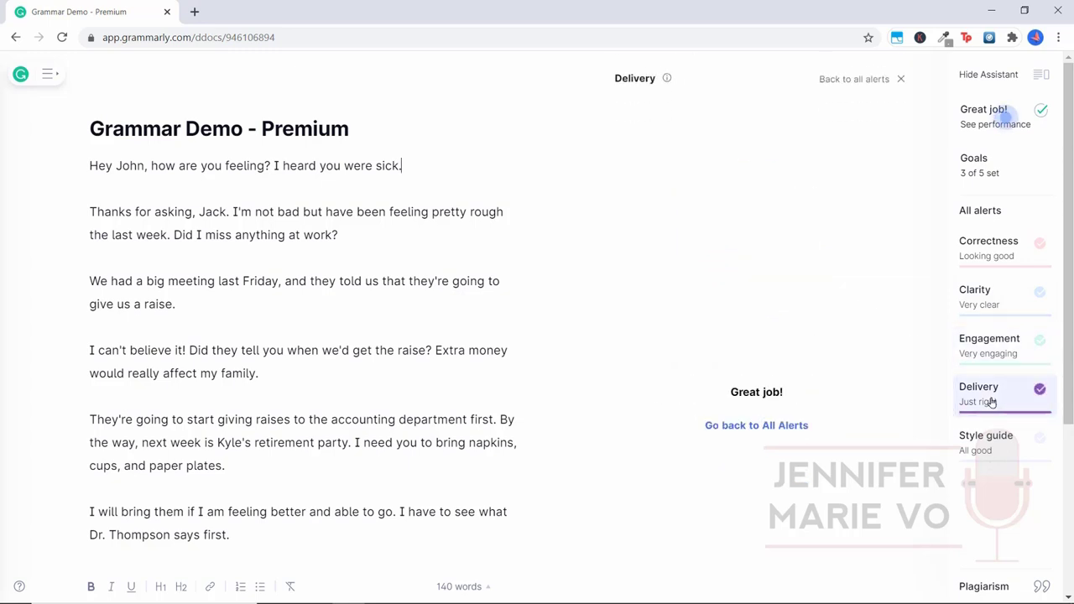
# - Return to all alerts and run the plagiarism check, which finds the text 100% original
pyautogui.moveTo(978, 443)
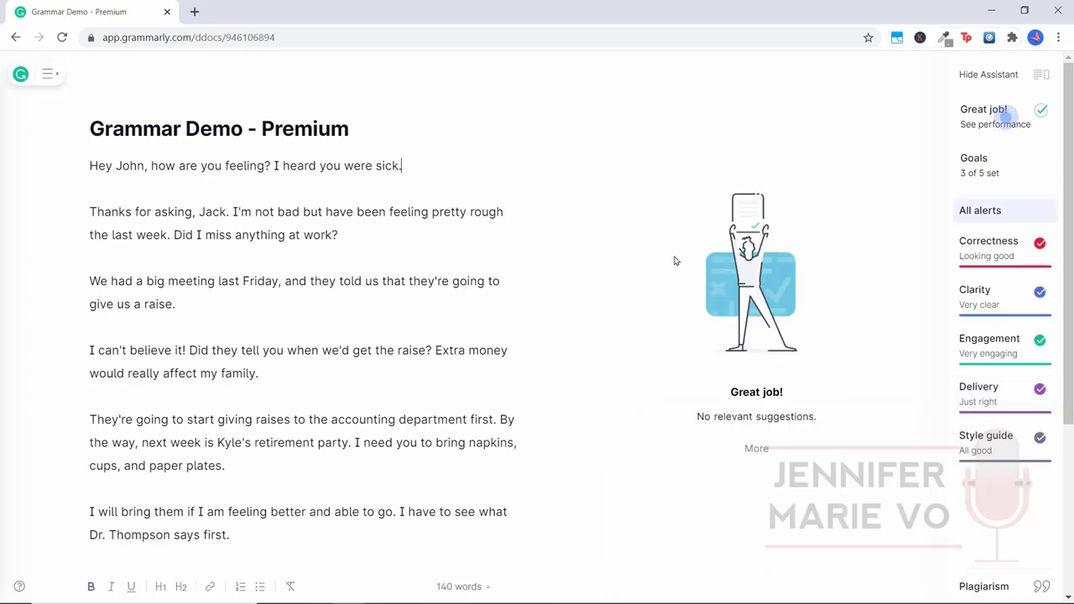
pyautogui.click(899, 354)
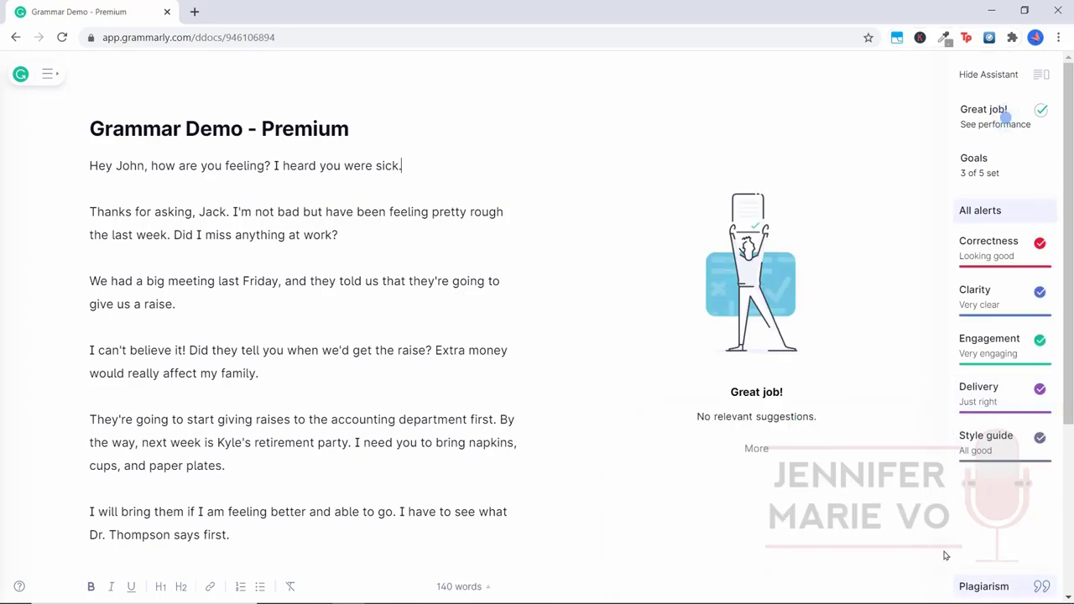
pyautogui.click(1004, 590)
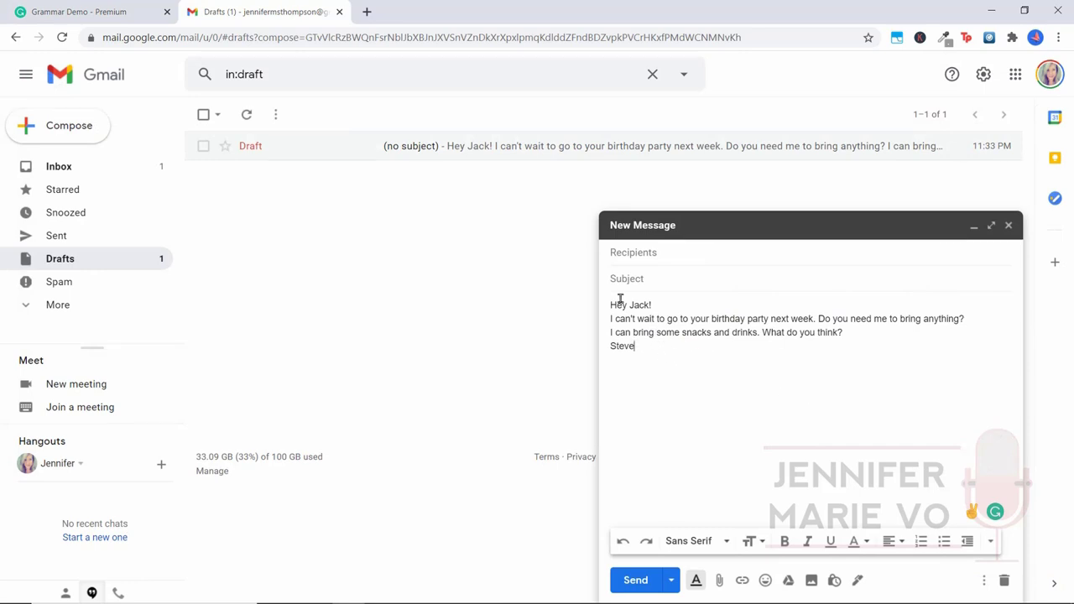
# - Check the birthday-party Gmail draft with Grammarly and view its optimistic, friendly, confident tones
pyautogui.click(649, 348)
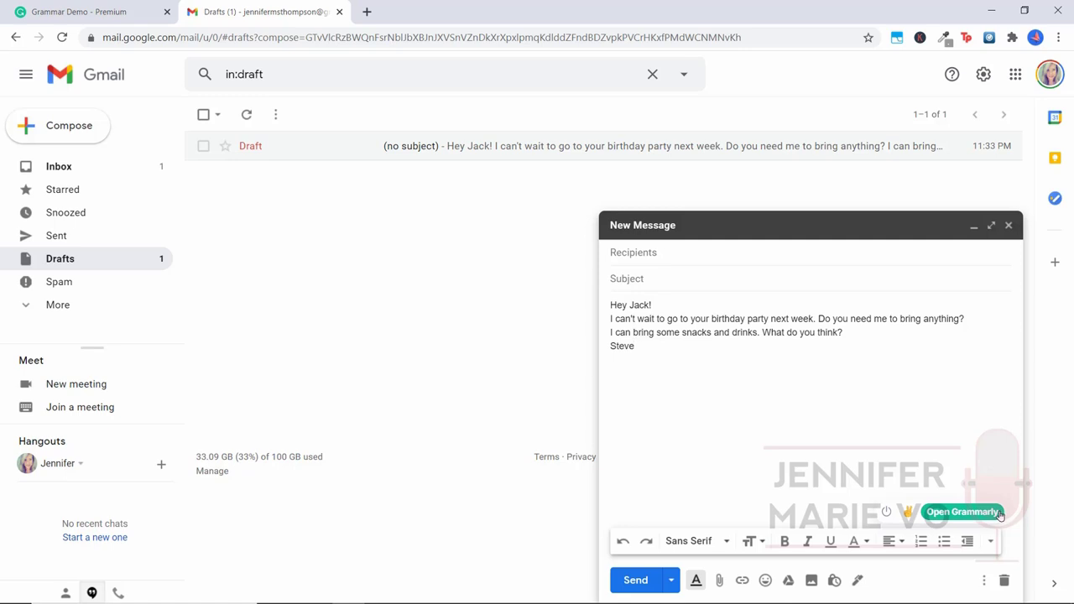
pyautogui.click(976, 514)
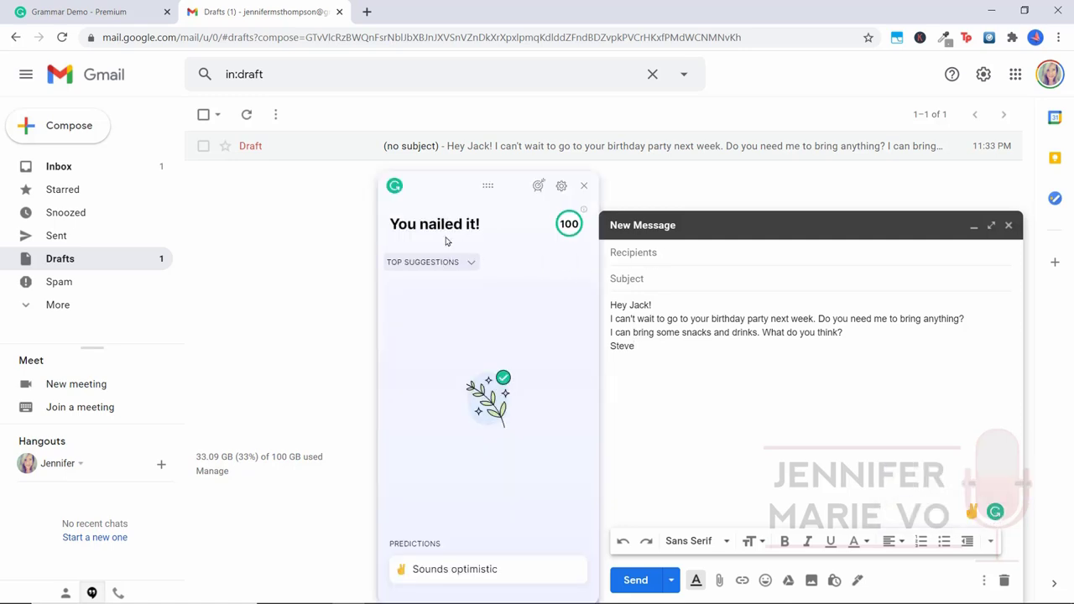
pyautogui.click(472, 571)
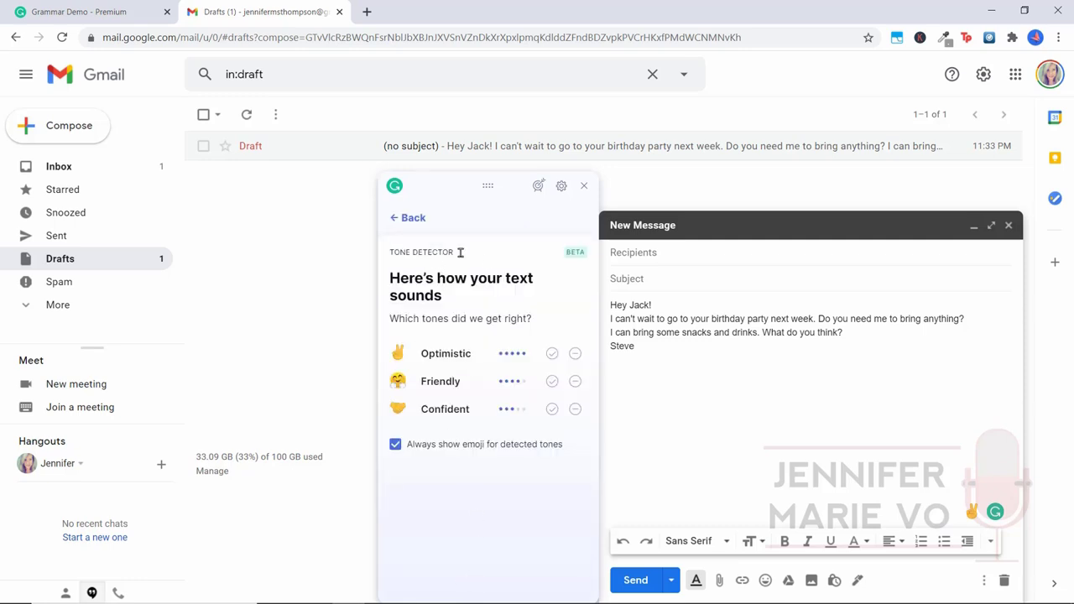
pyautogui.click(395, 218)
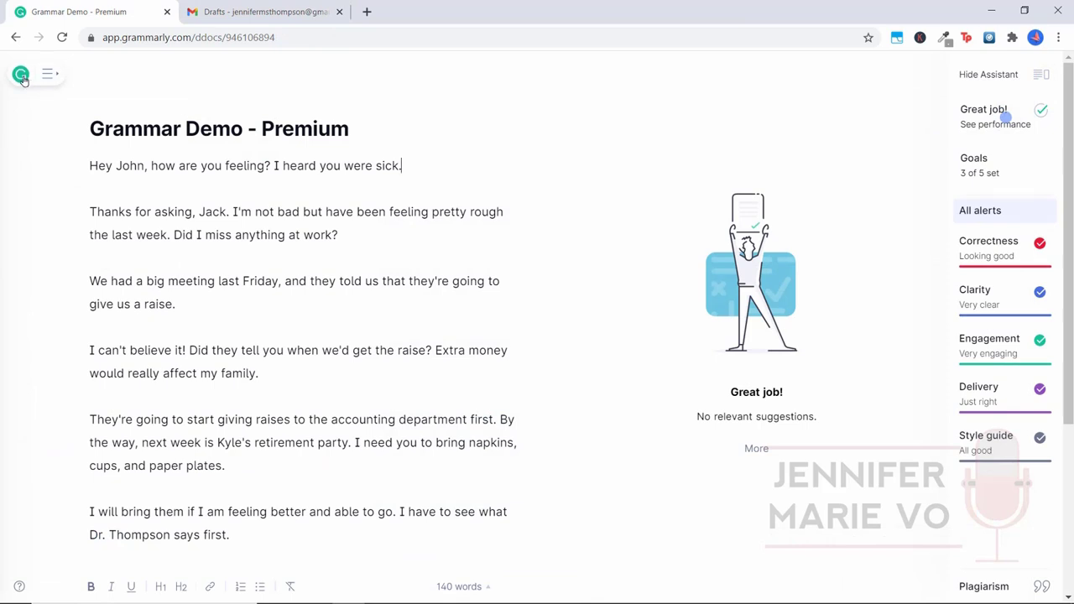
# - Reopen the Demo document and expand the split-infinitive and 'Underlines that are blue' alerts
pyautogui.click(22, 74)
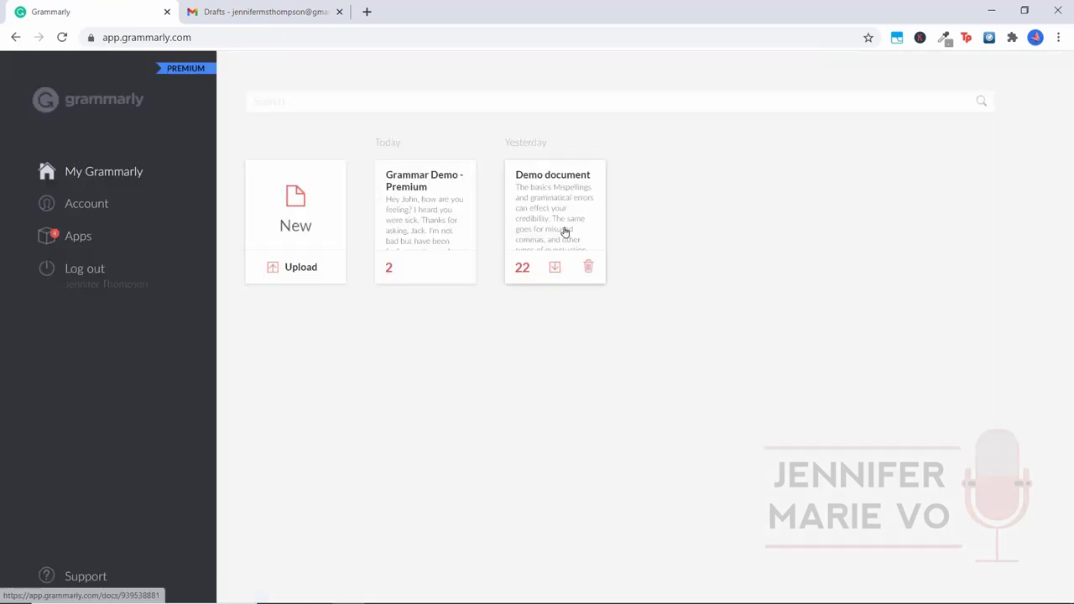
pyautogui.click(554, 196)
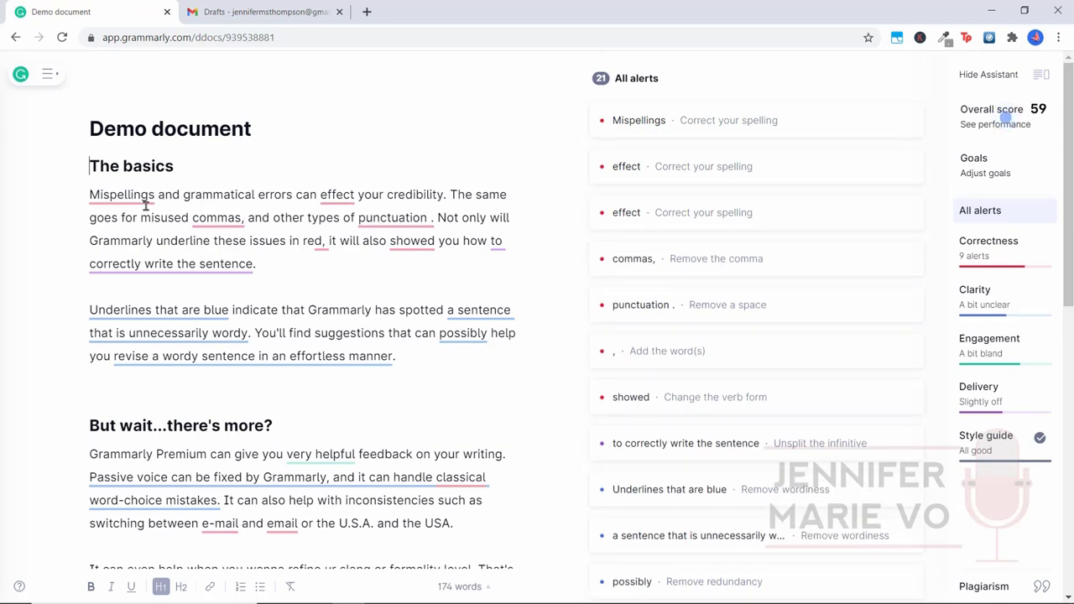
pyautogui.click(265, 265)
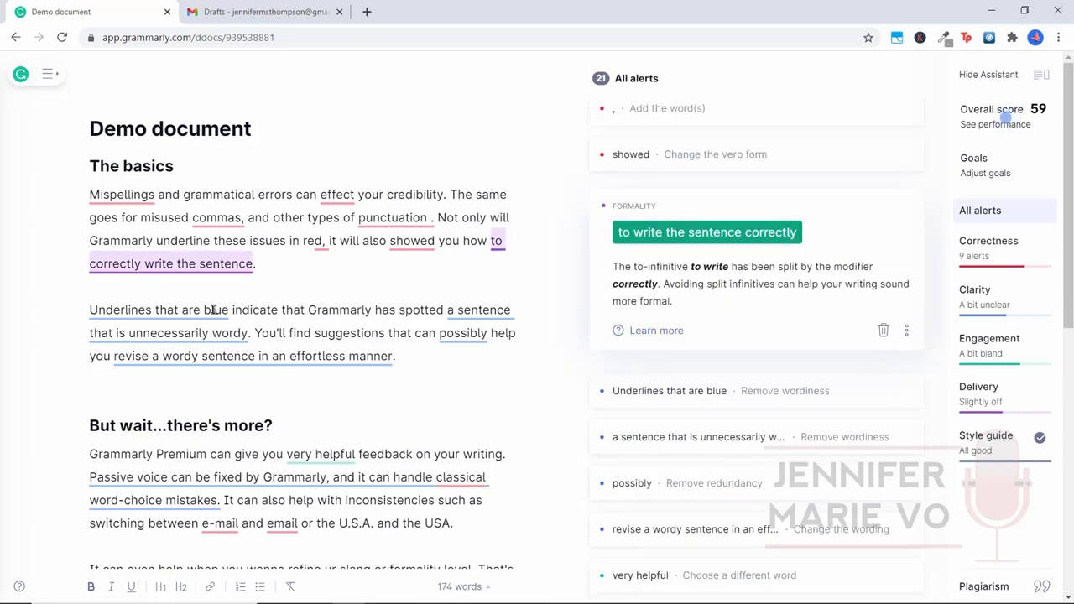
pyautogui.click(214, 309)
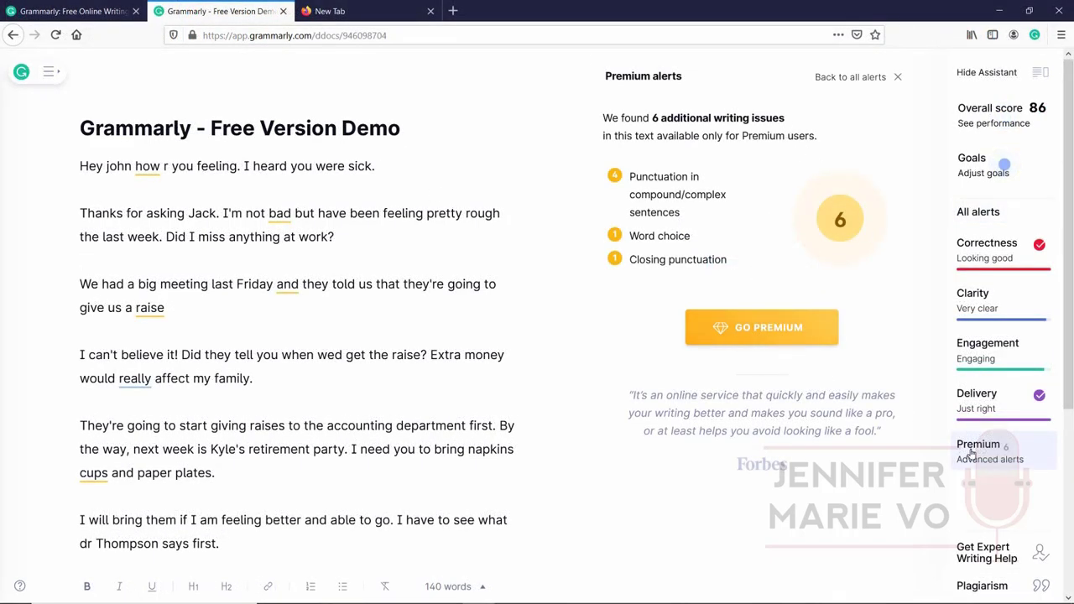
# - Browse the Premium features, then find pricing: Premium $11.66/month, Business $12.50/member/month
pyautogui.click(783, 334)
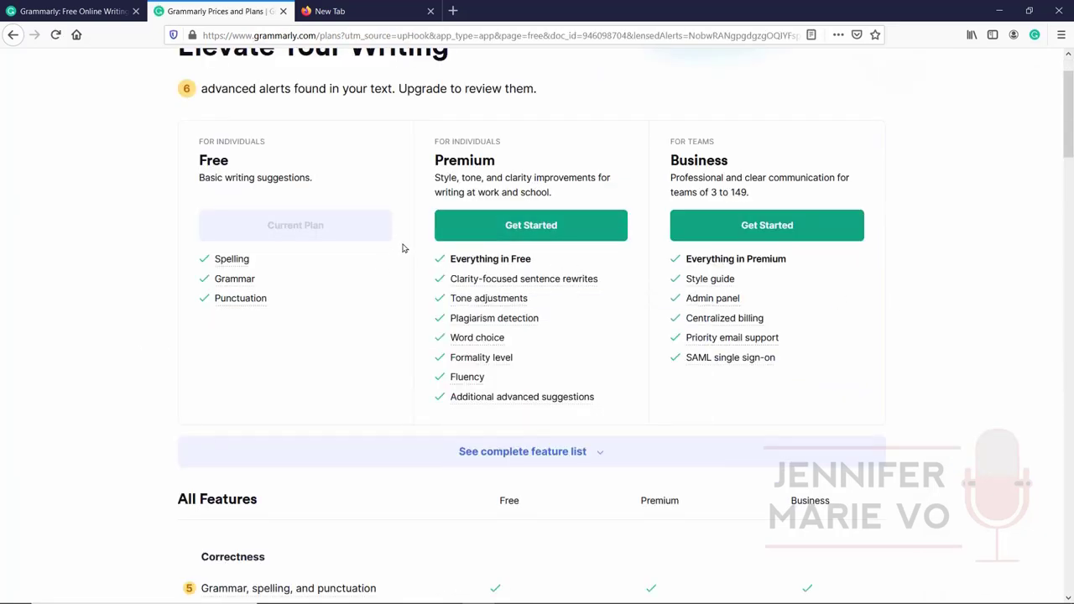
pyautogui.moveTo(564, 284)
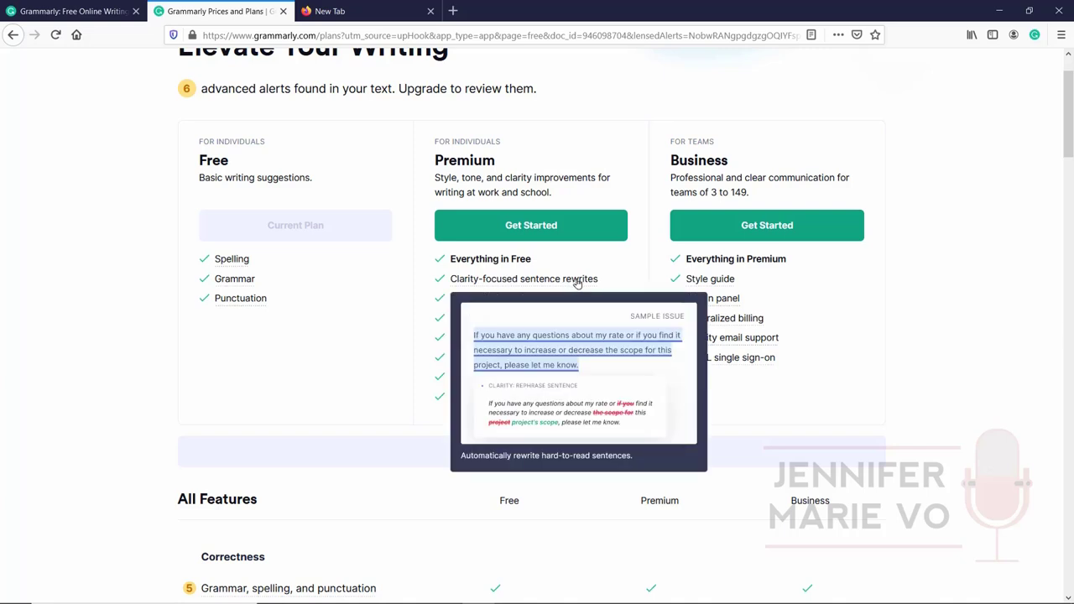
pyautogui.moveTo(495, 298)
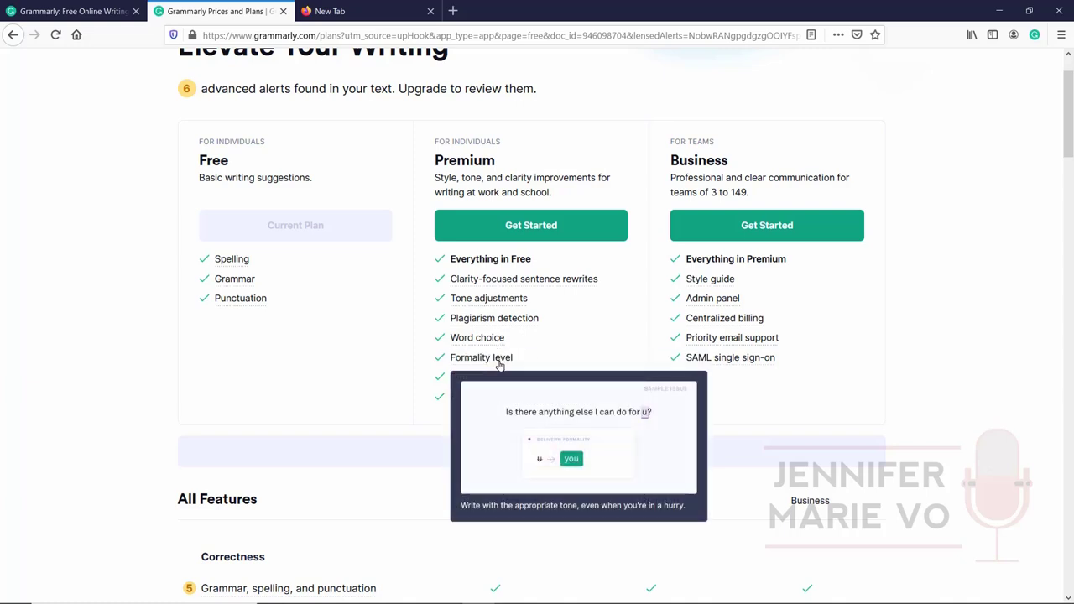
pyautogui.moveTo(479, 379)
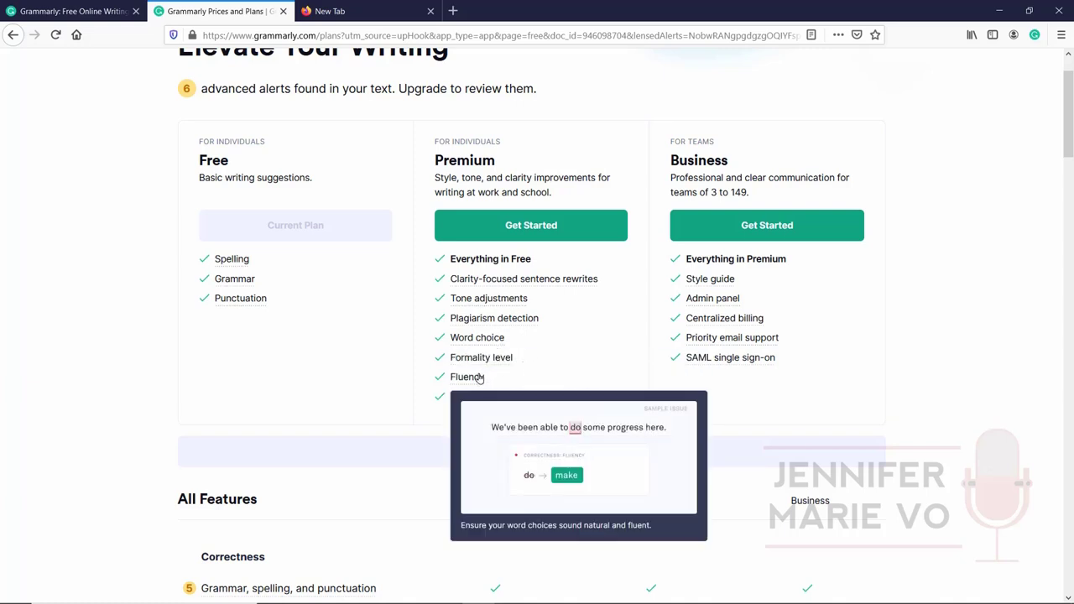
pyautogui.moveTo(567, 402)
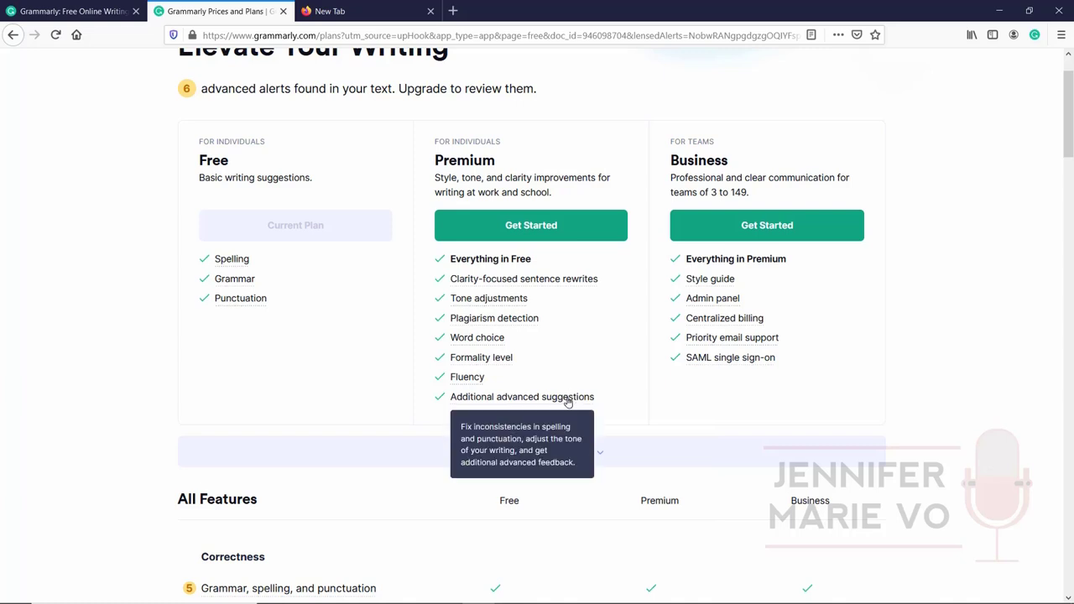
pyautogui.scroll(-15, 503, 387)
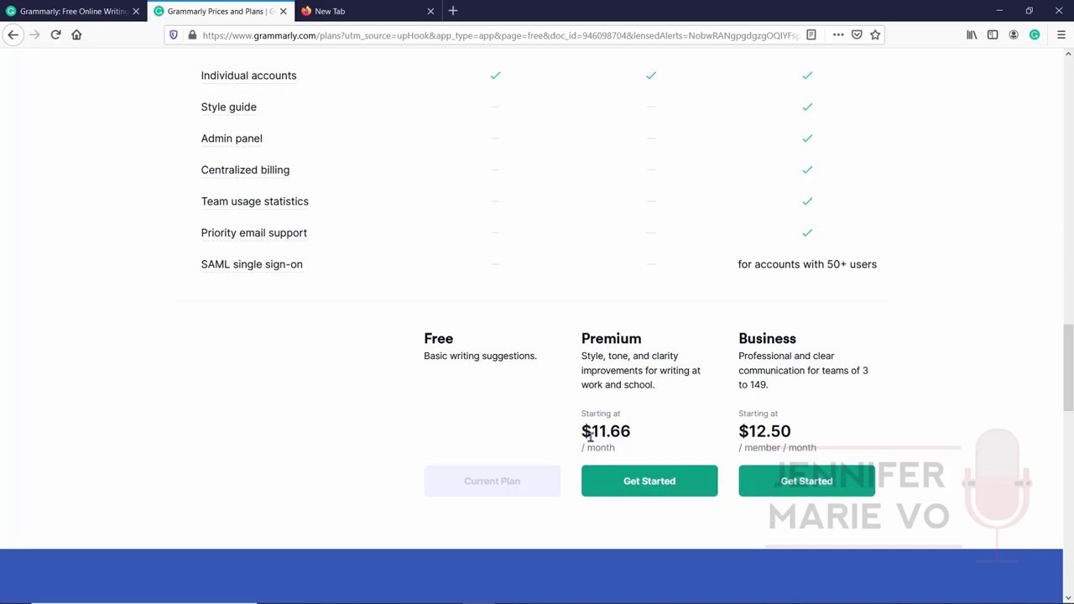
pyautogui.click(645, 488)
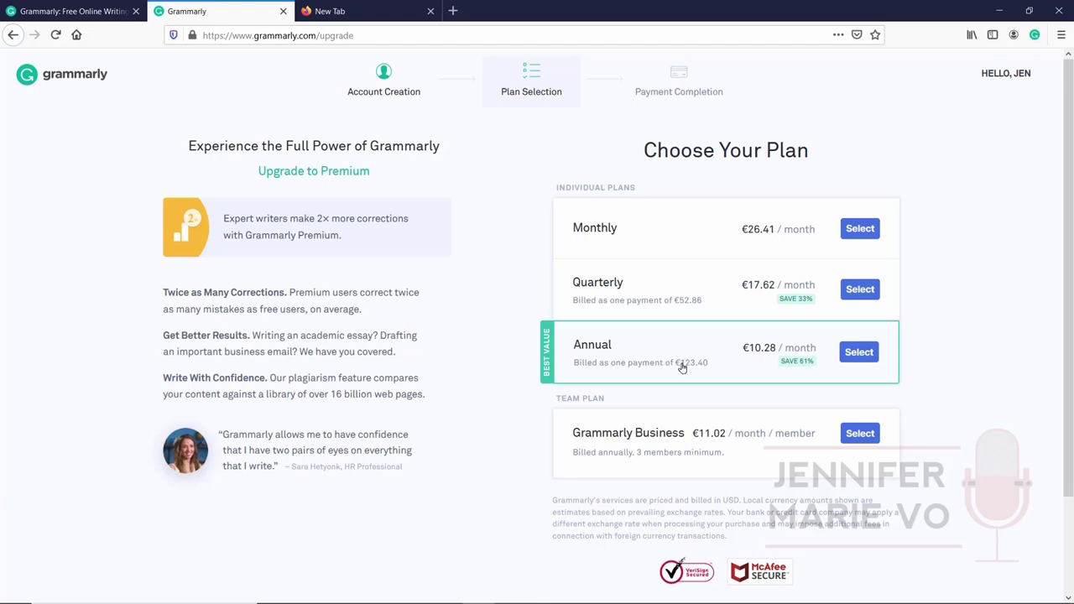
pyautogui.click(745, 247)
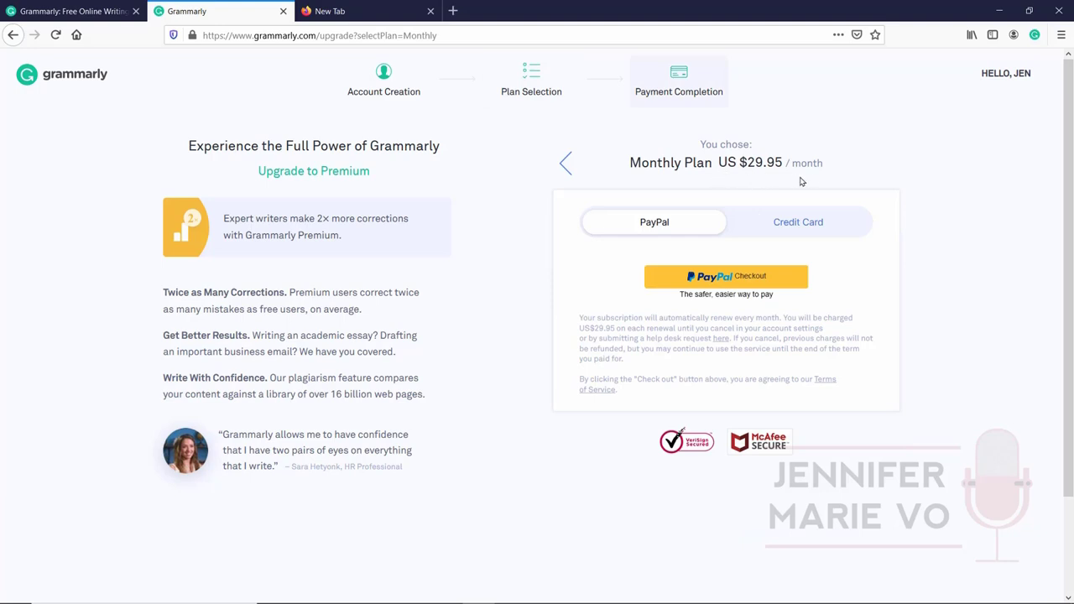
pyautogui.click(565, 163)
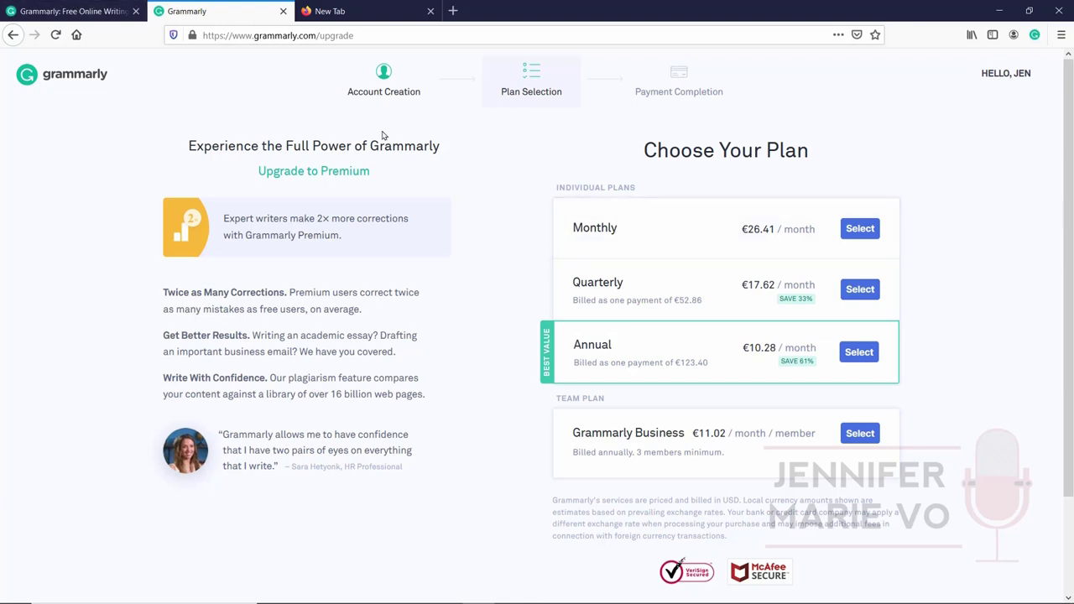
pyautogui.click(9, 37)
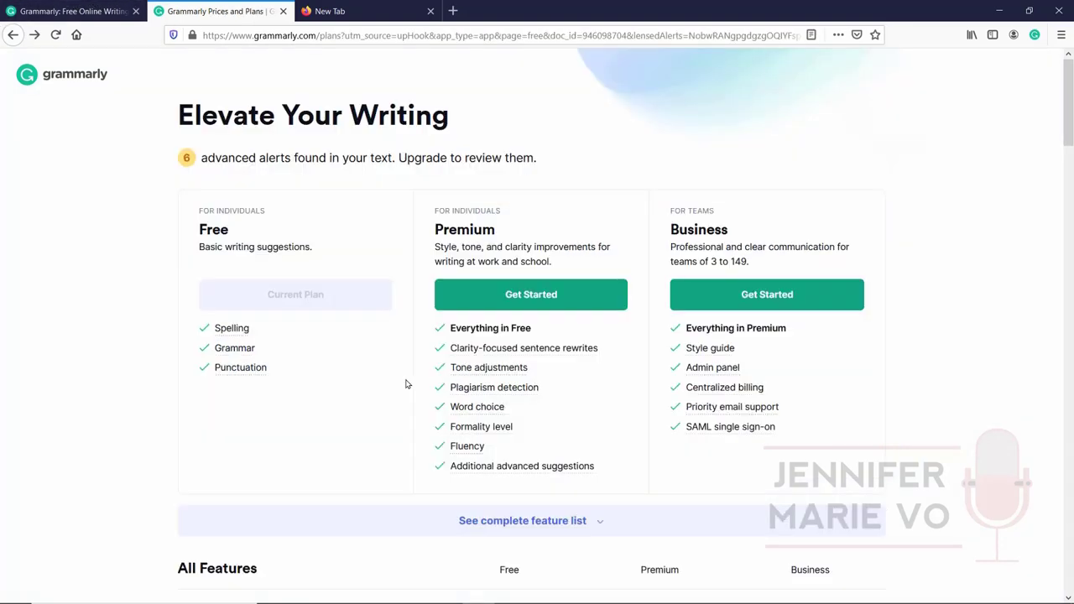